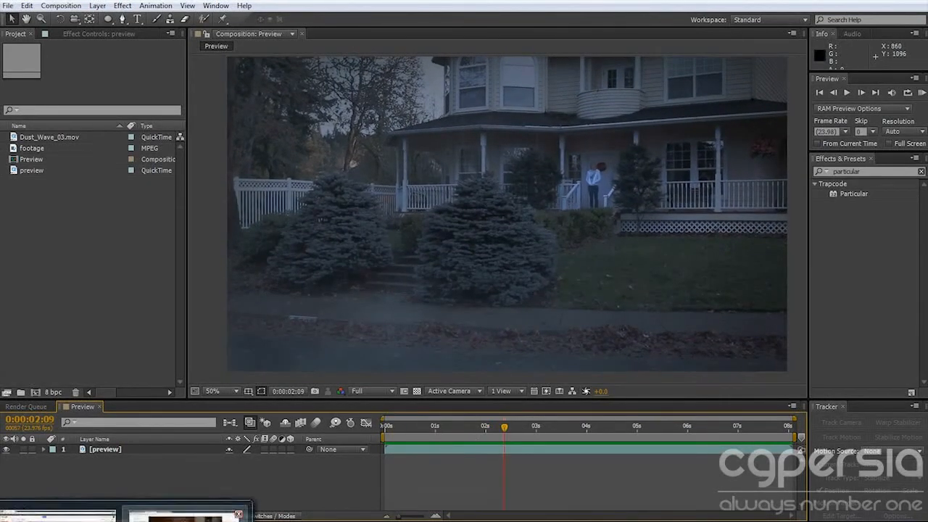
Switch to the browser and play the "I Wish my Wii U could do that!" video up to the wide house shot.
click(188, 490)
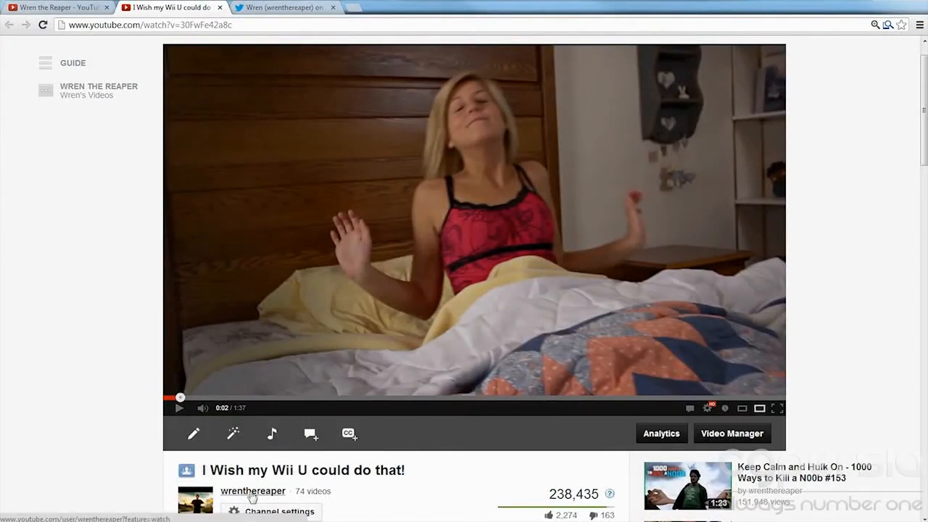
click(179, 409)
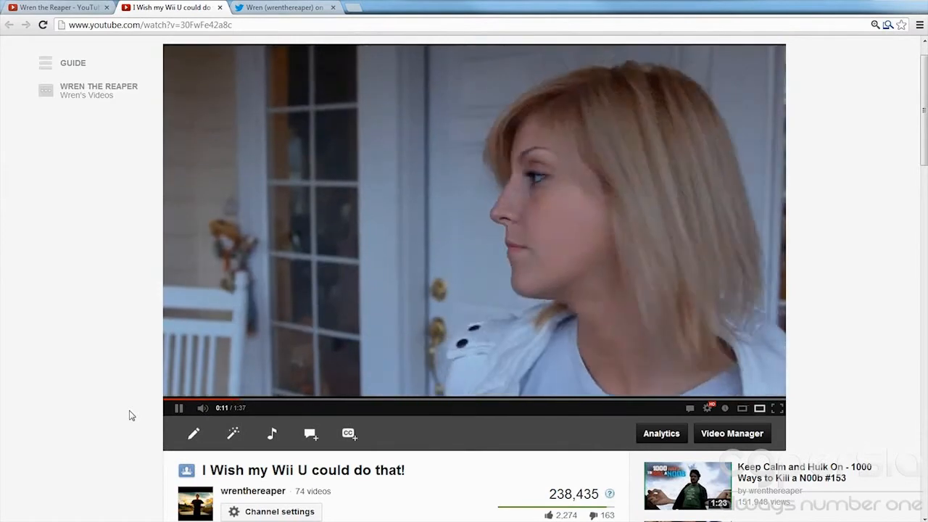
click(178, 407)
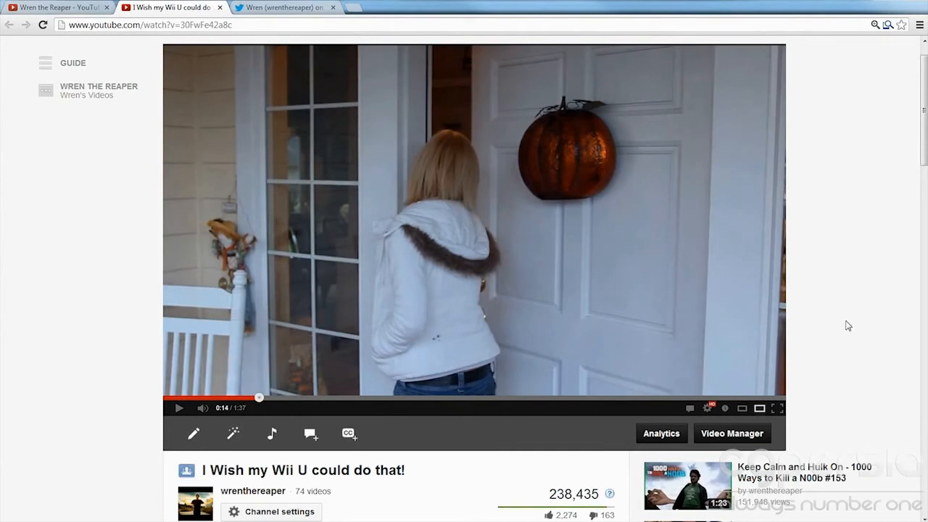
scroll(855, 303, down, 1)
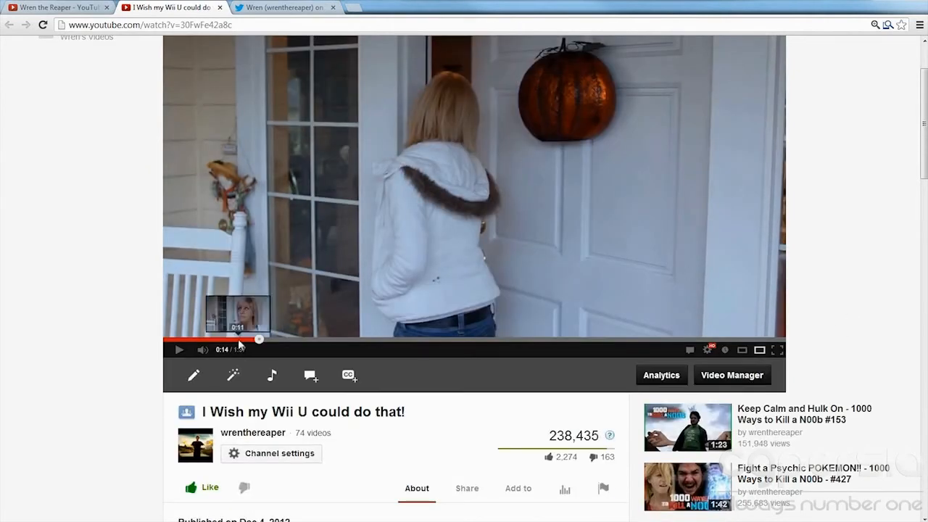
scroll(403, 331, up, 1)
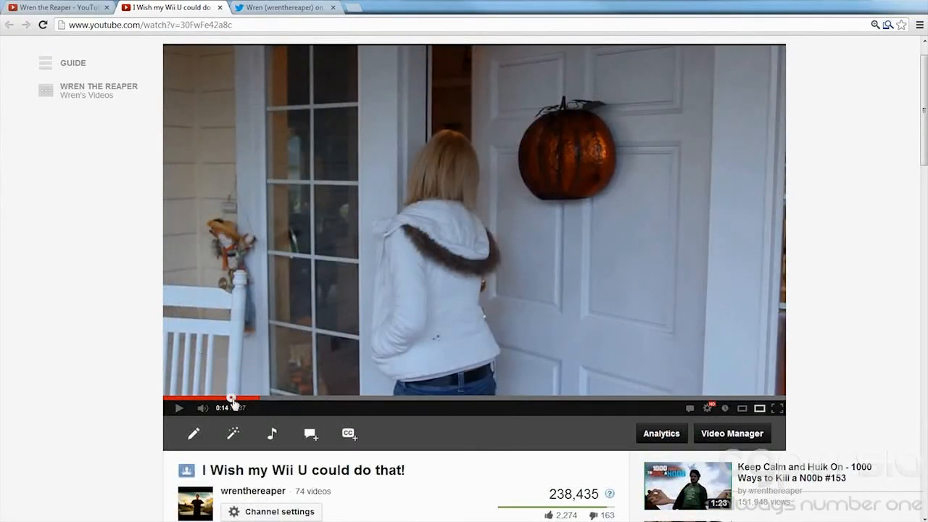
click(219, 397)
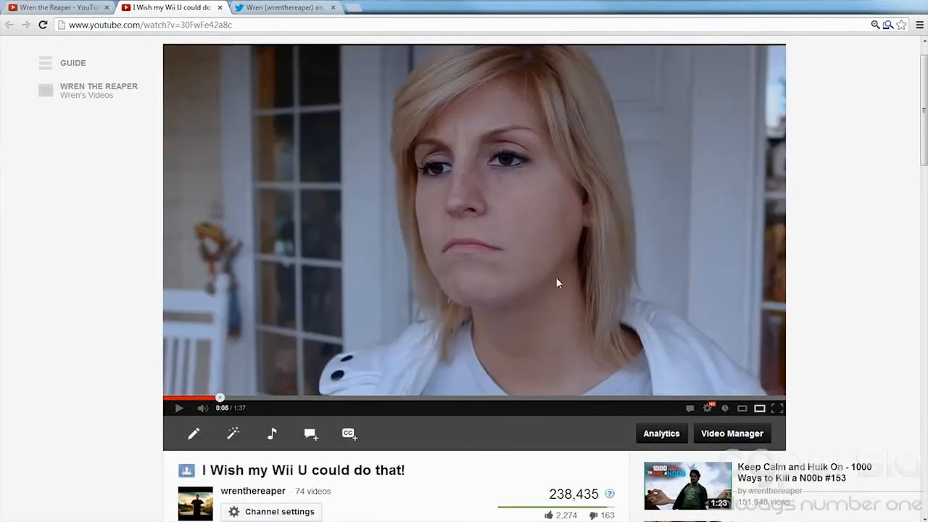
click(176, 412)
click(391, 298)
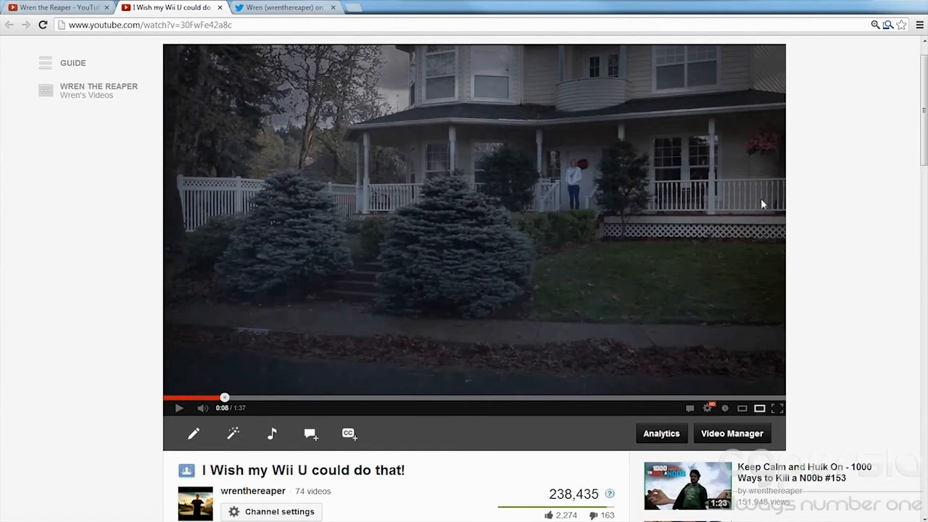
Look over the channel's Twitter profile and return to the video page.
click(252, 9)
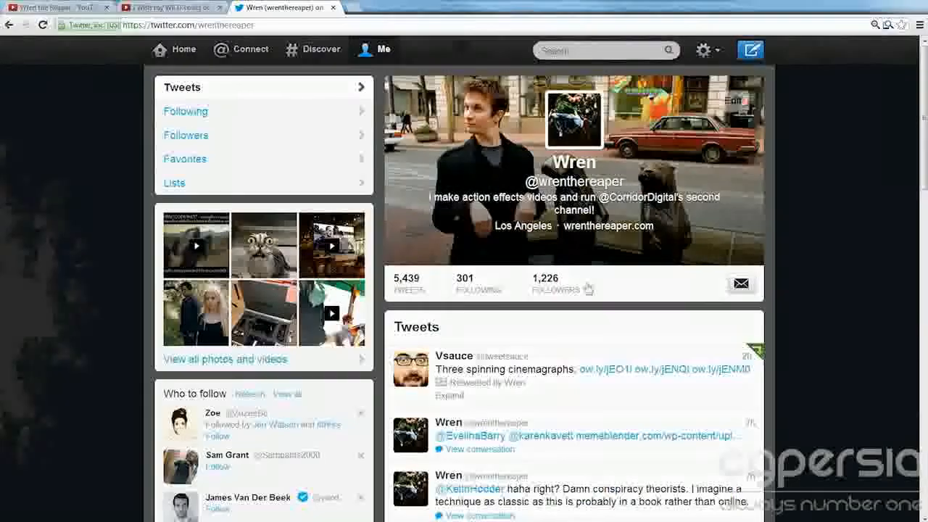
scroll(814, 191, down, 2)
scroll(809, 203, up, 2)
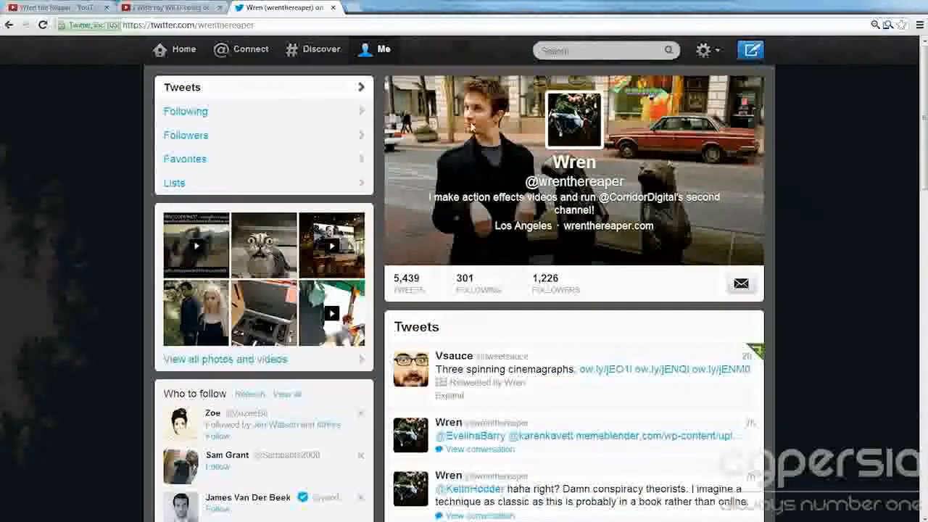
click(170, 7)
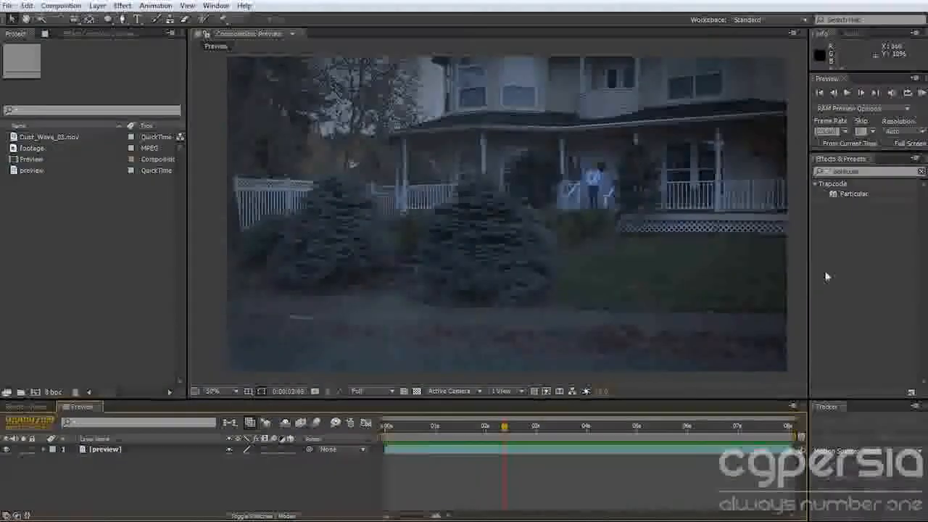
Switch to After Effects, play the Preview composition from its first frame and scrub to about 0:00:01:20.
drag(501, 430, 384, 428)
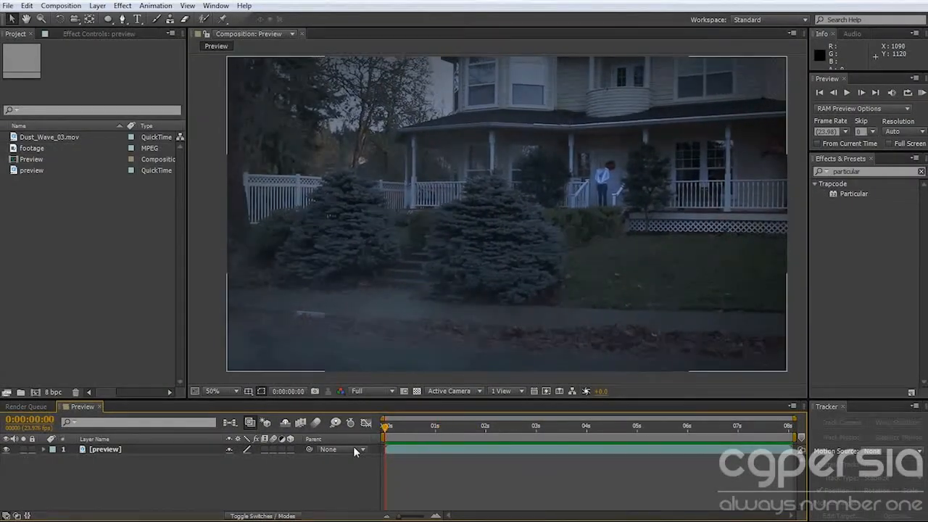
key(space)
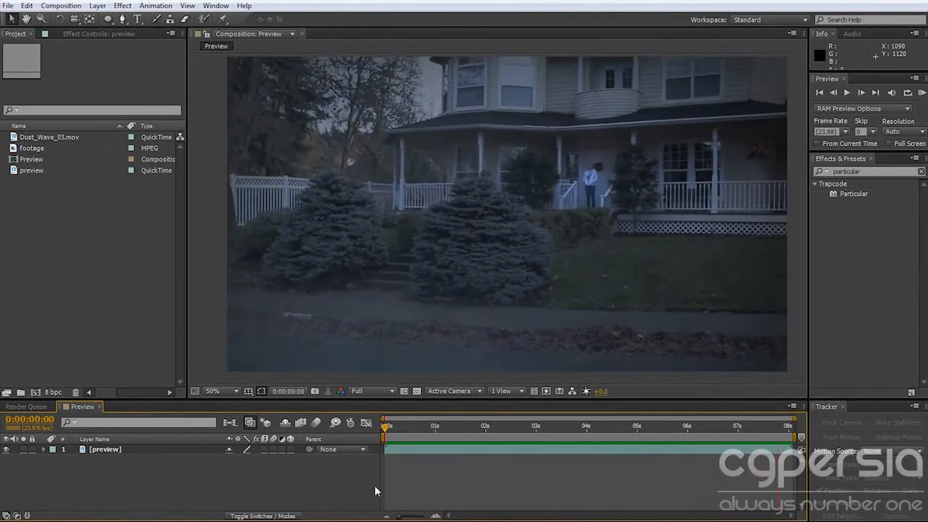
drag(400, 428, 477, 431)
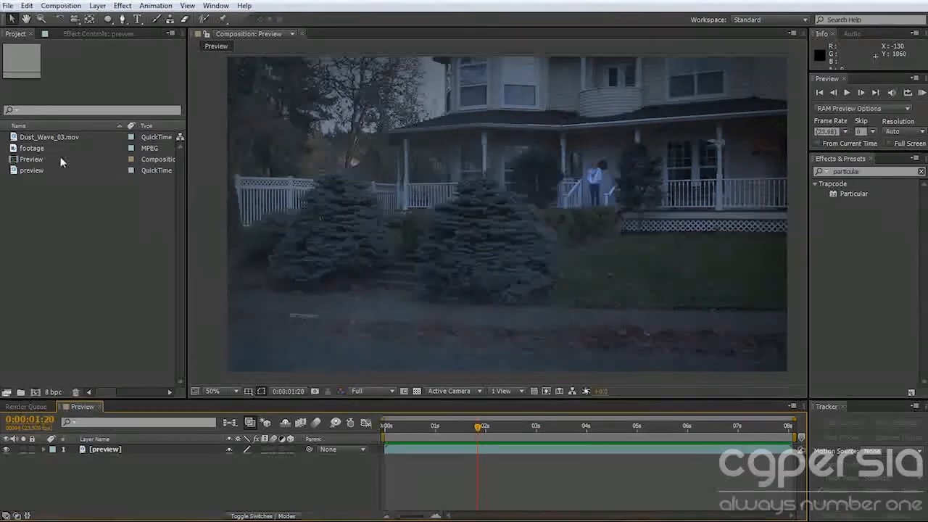
Open the Dust_Wave_03.mov clip, scrub through it and close its footage viewer.
click(45, 136)
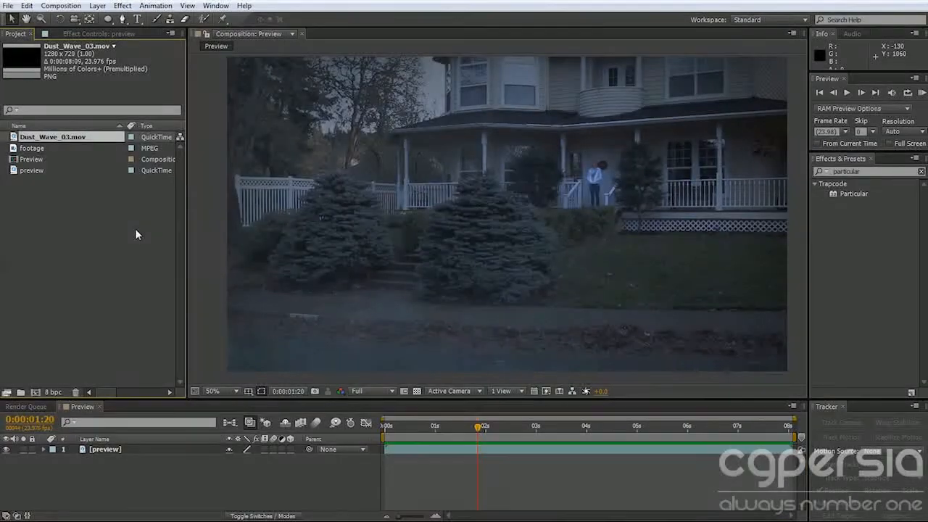
double_click(33, 137)
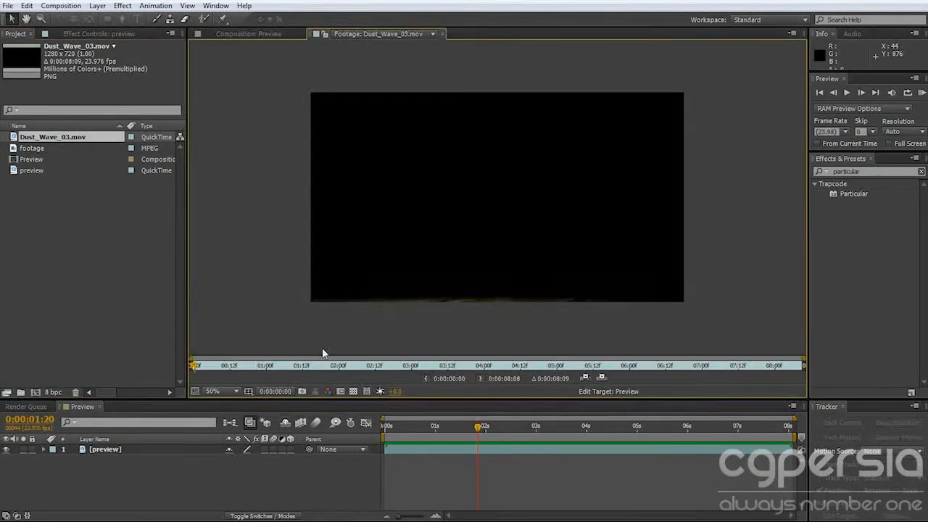
drag(209, 369, 183, 369)
click(441, 33)
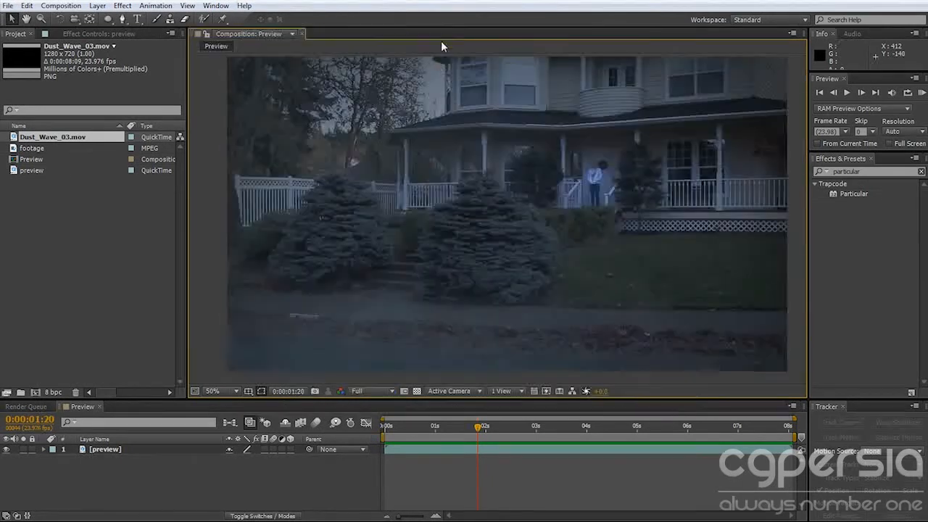
Create a new composition from the footage clip and scrub through its timeline to review the camera movement.
drag(34, 151, 38, 392)
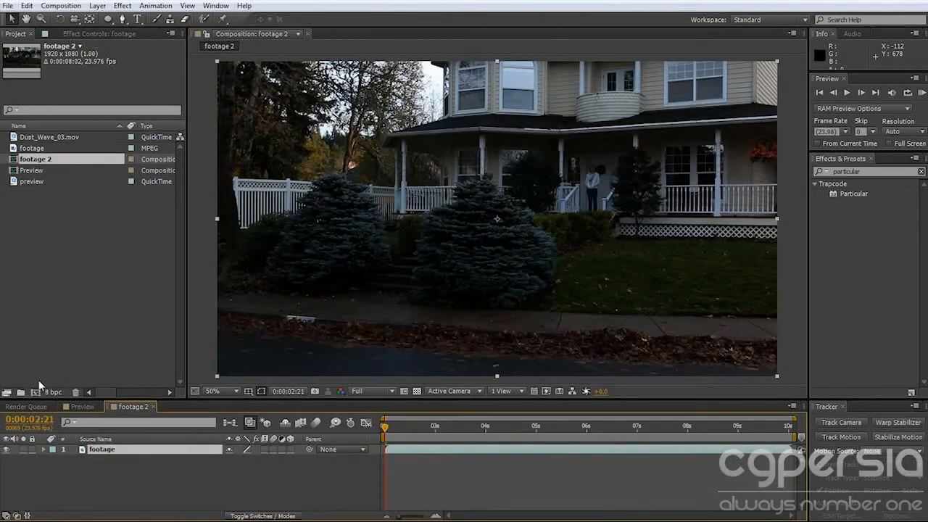
scroll(485, 279, down, 2)
drag(387, 427, 516, 428)
click(609, 320)
scroll(605, 317, up, 2)
drag(445, 427, 414, 432)
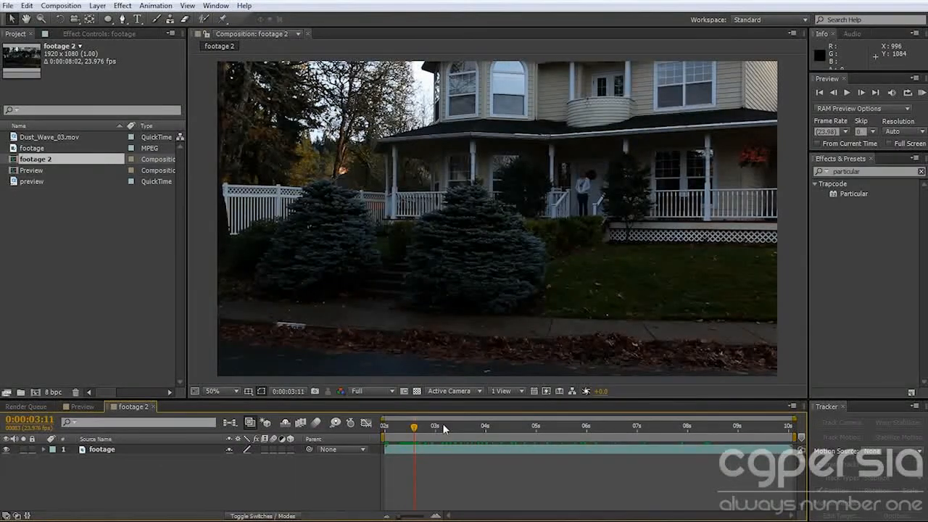
drag(426, 431, 586, 430)
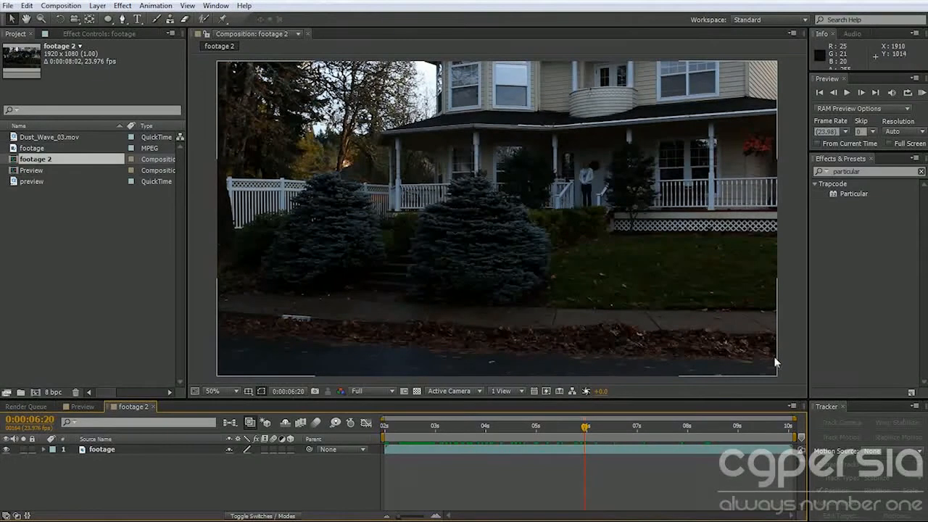
drag(558, 428, 487, 429)
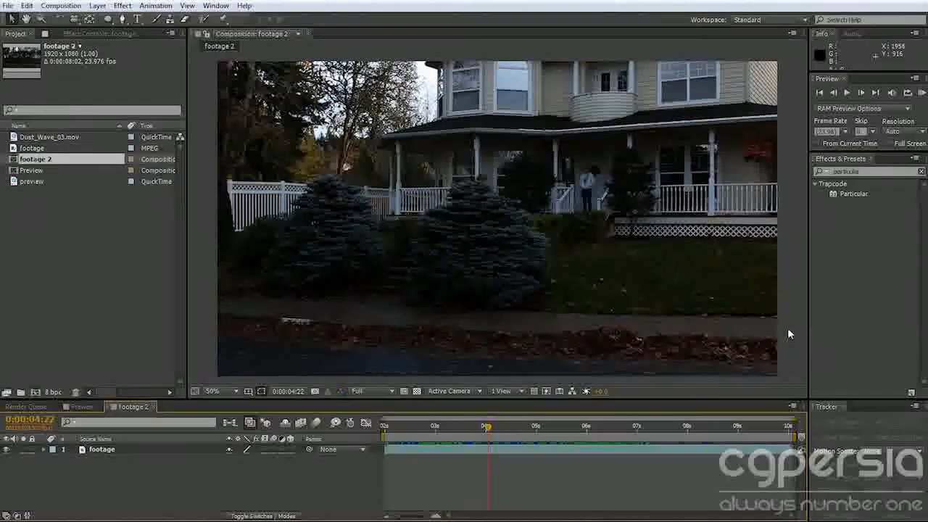
Duplicate the footage layer and start the 3D Camera Tracker analysis on the lower copy.
click(98, 450)
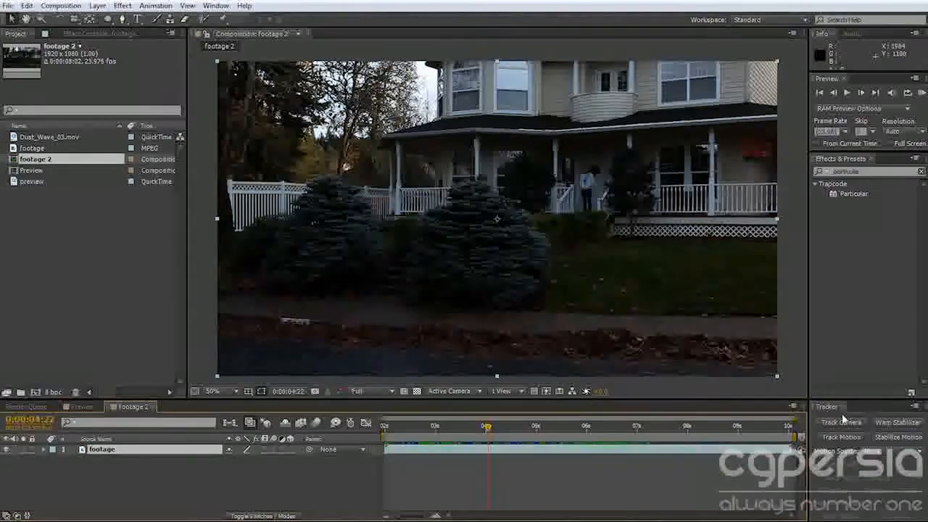
drag(488, 427, 565, 428)
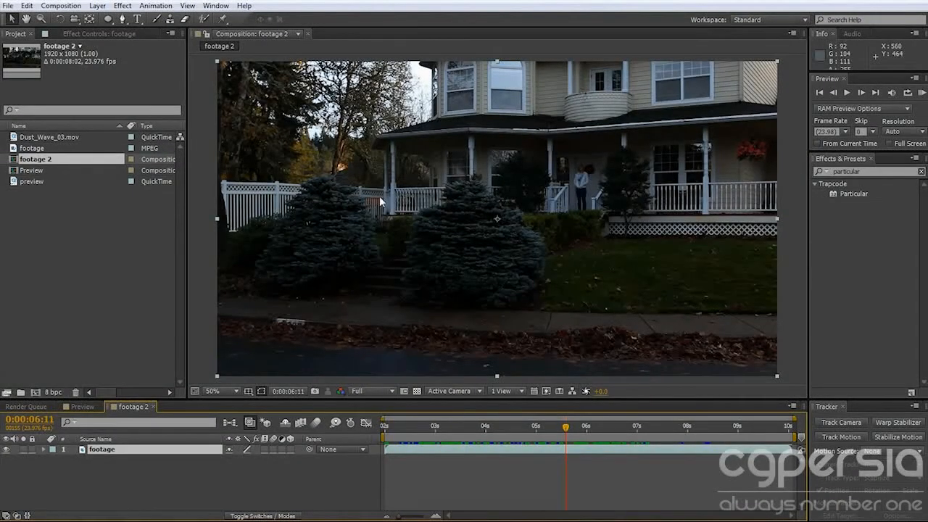
drag(522, 426, 443, 428)
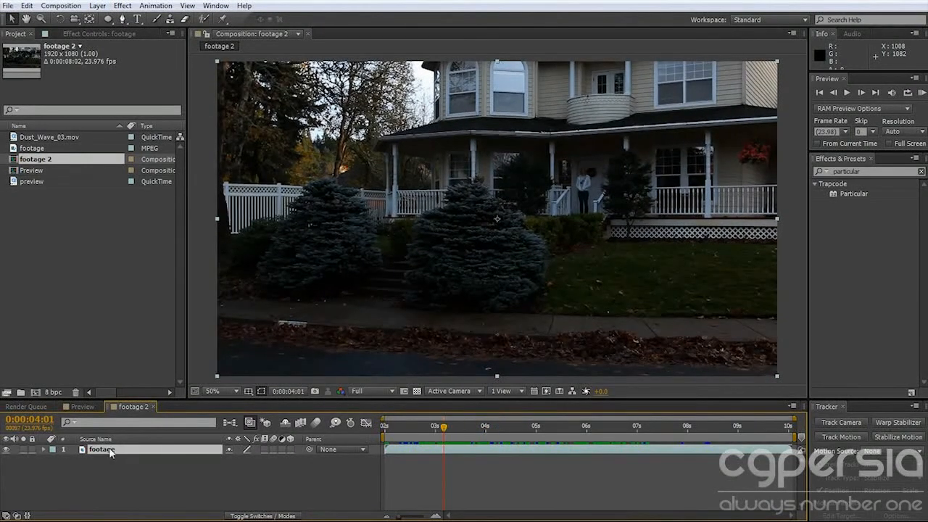
key(ctrl+d)
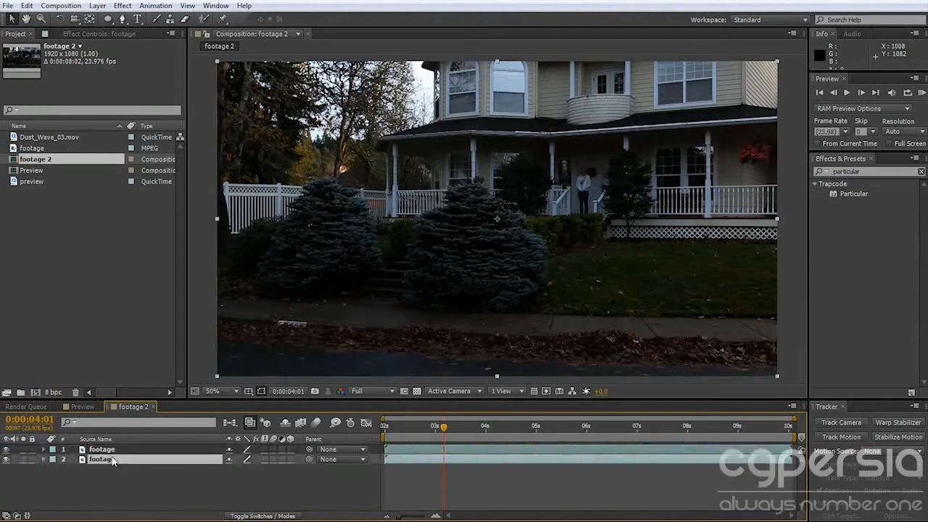
click(834, 422)
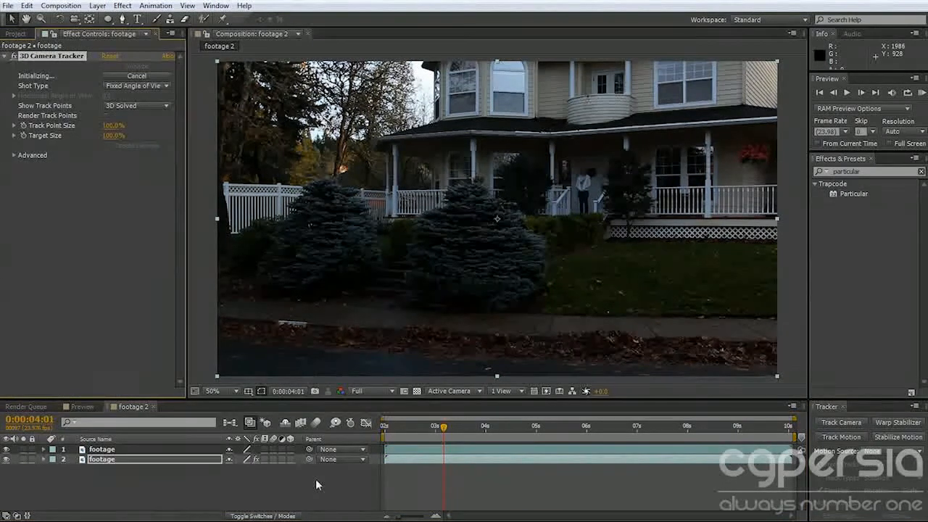
Find the Curves effect and apply it to the upper footage layer.
click(167, 449)
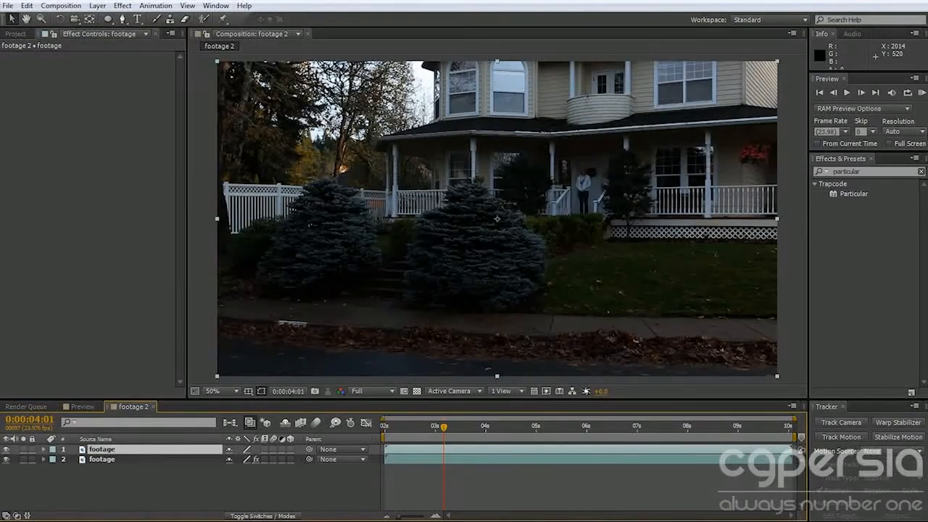
click(878, 171)
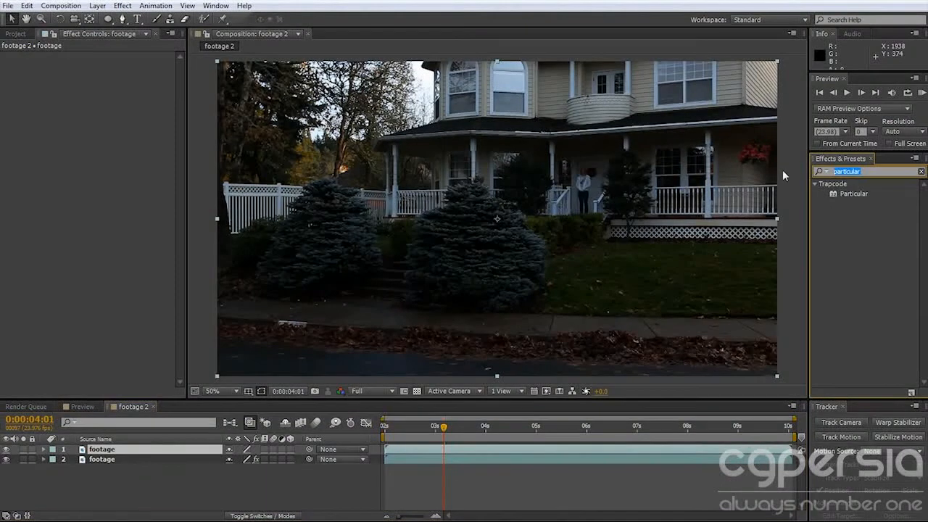
text(curve)
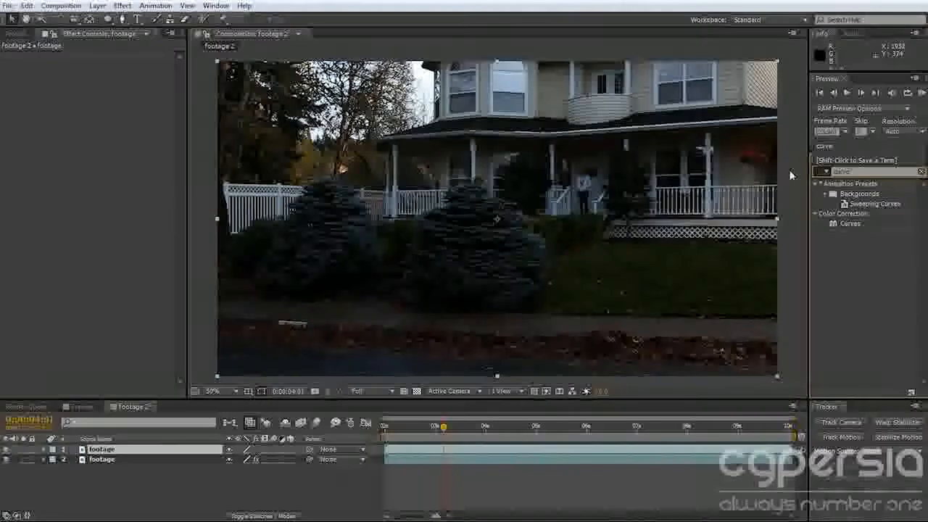
drag(850, 224, 444, 165)
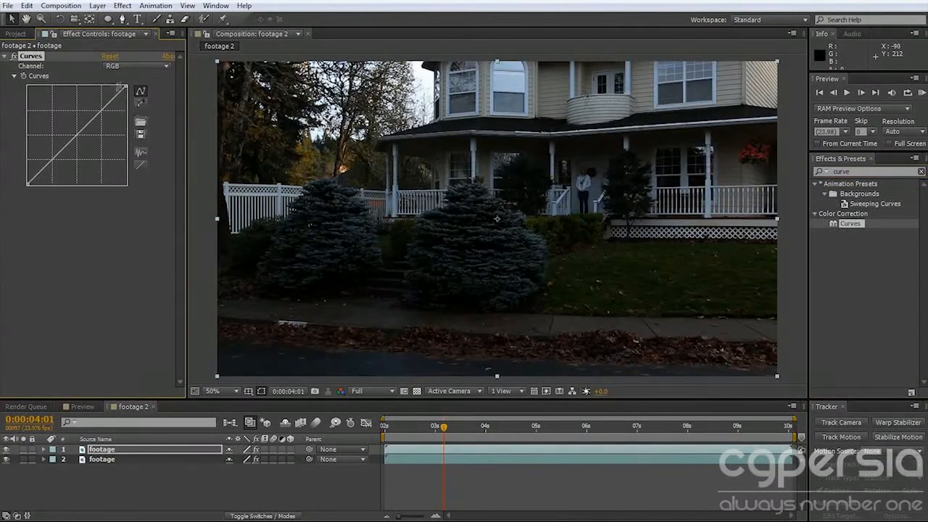
Shape the RGB curve with lowered highlights and lifted shadows to darken and flatten the shot, and disable Curves to compare.
drag(127, 87, 135, 143)
drag(82, 161, 129, 132)
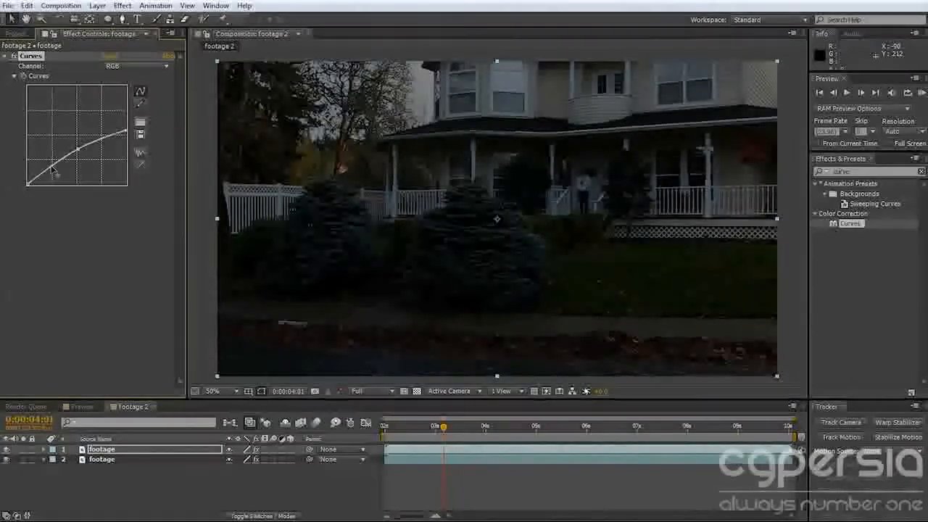
drag(41, 176, 41, 173)
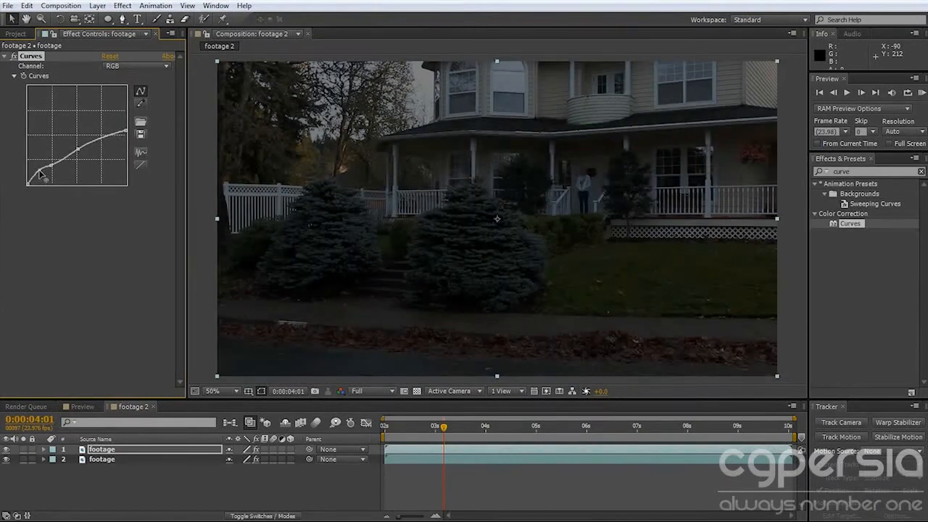
drag(80, 145, 82, 153)
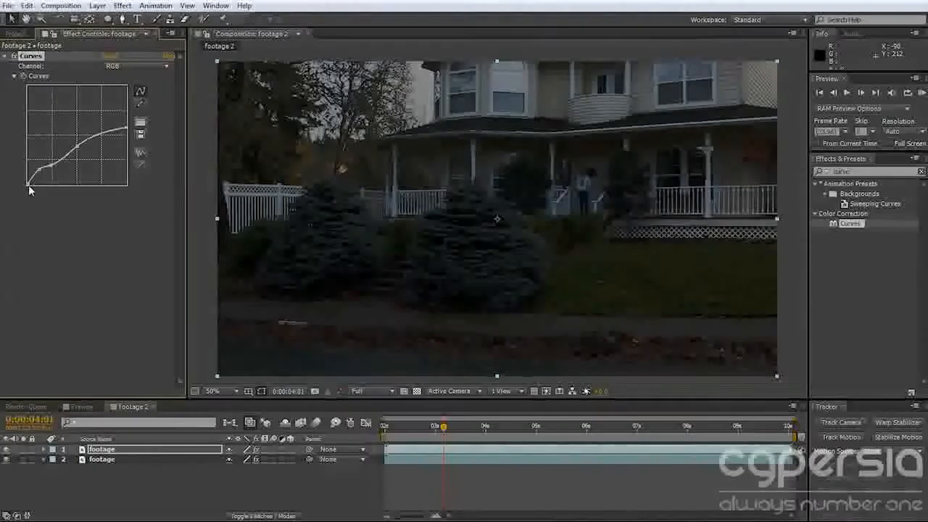
drag(27, 185, 24, 180)
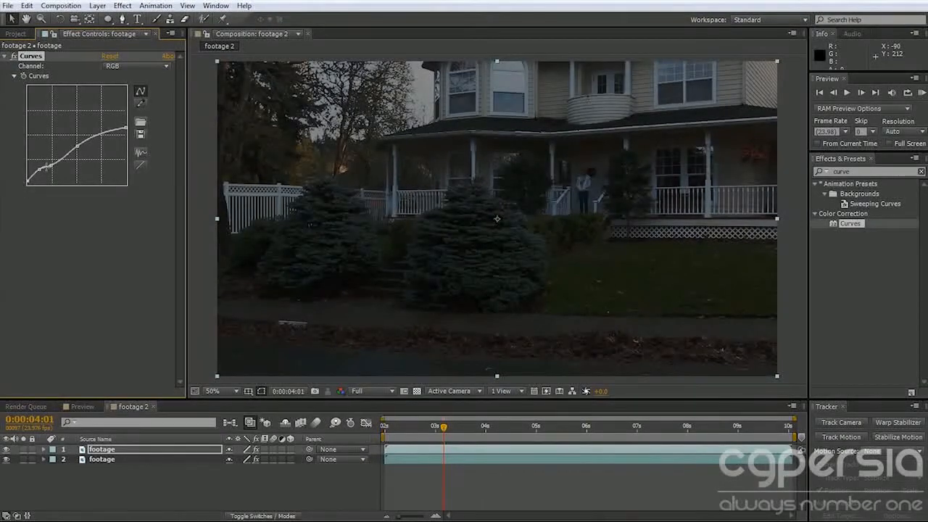
drag(52, 168, 53, 164)
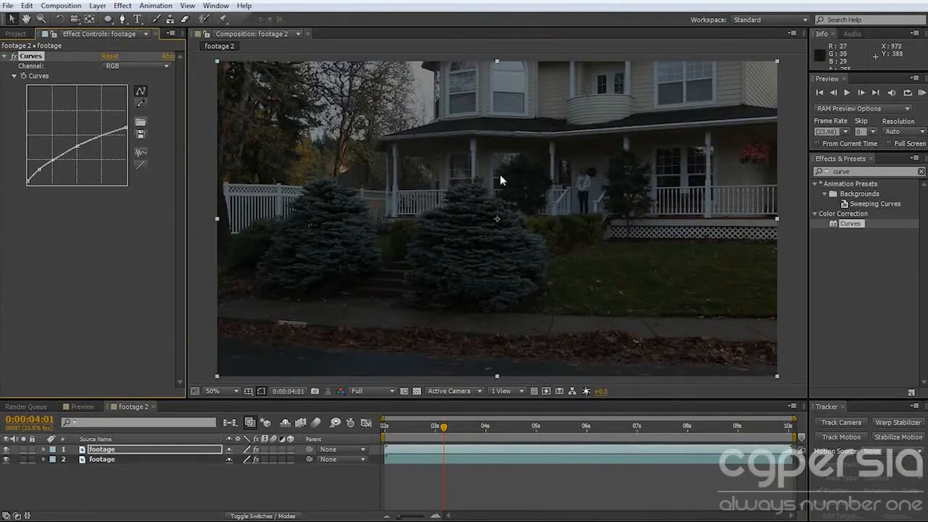
click(14, 56)
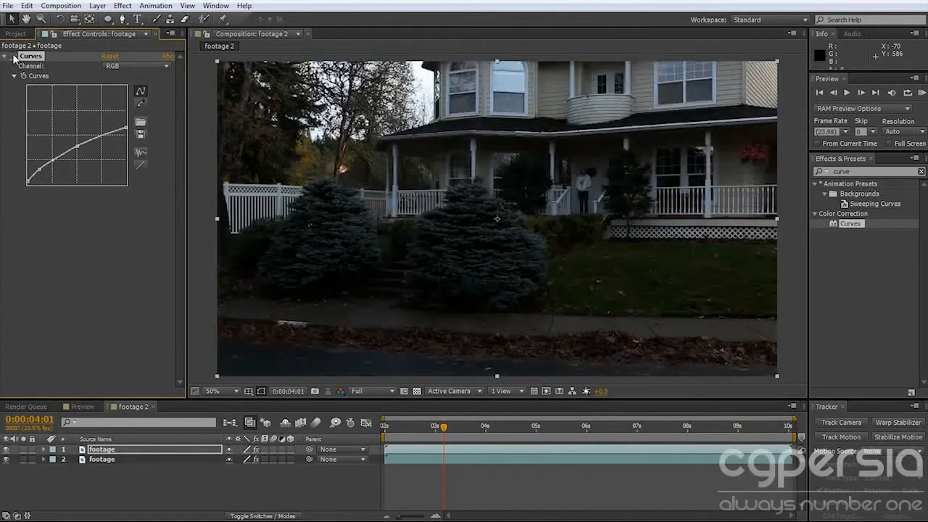
Re-enable Curves on the upper footage layer and briefly hide that layer to check the 3D Camera Tracker analysis on the lower copy.
click(15, 56)
click(16, 58)
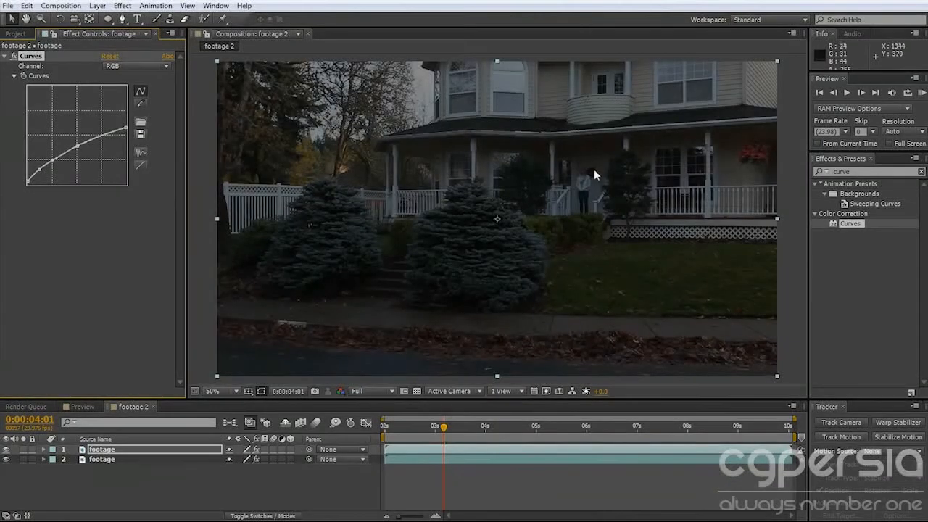
click(6, 450)
click(116, 461)
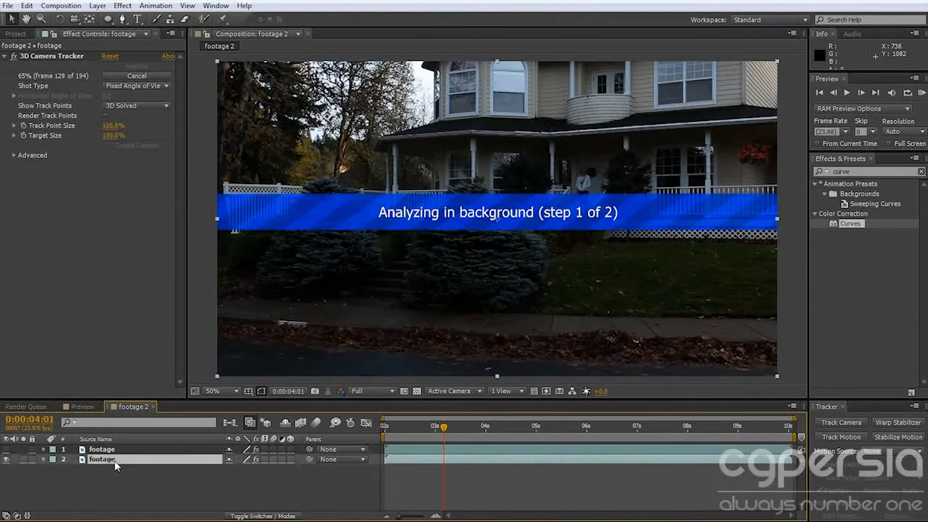
click(6, 450)
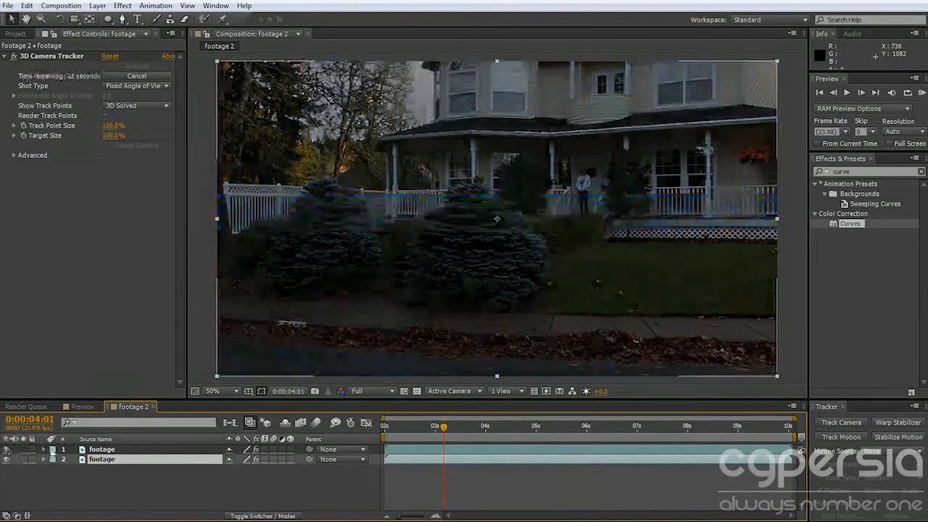
Add an adjustment layer above the footage and brighten its midtones with a raised Curves RGB curve.
click(119, 450)
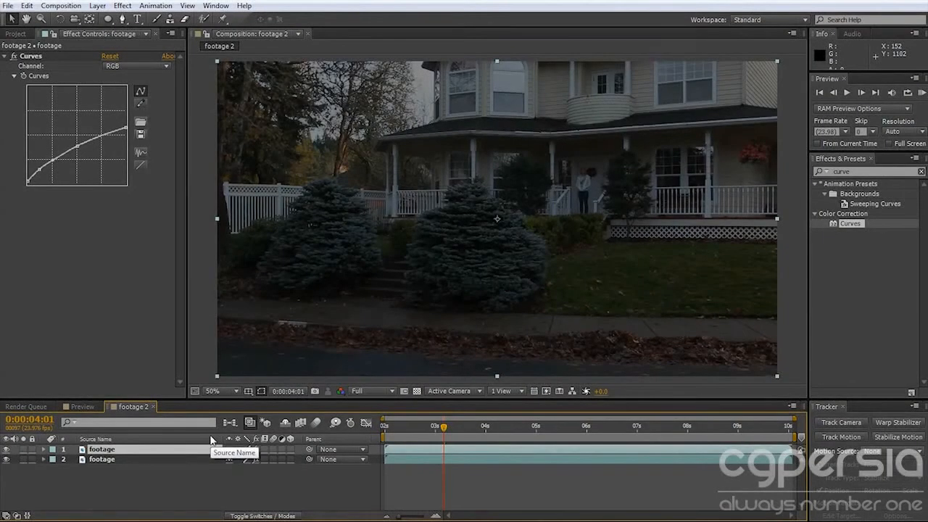
key(ctrl+alt+y)
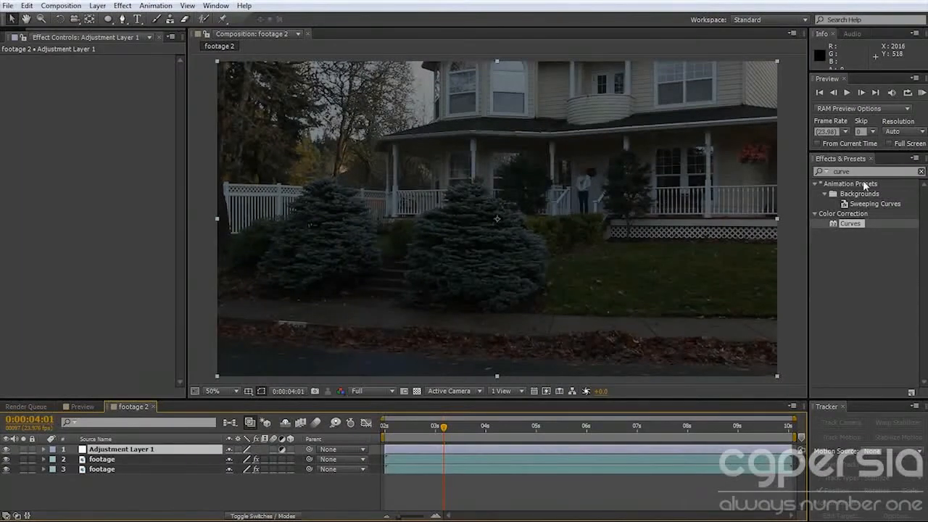
double_click(850, 224)
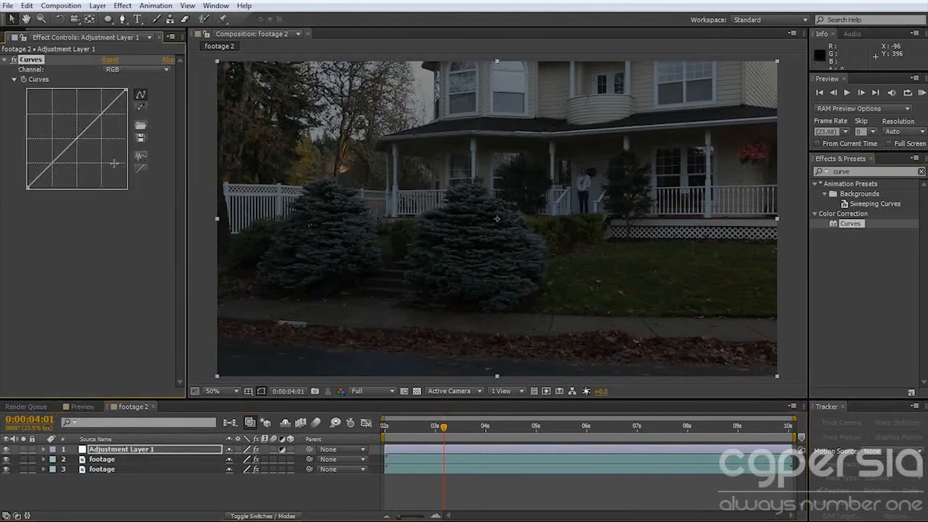
drag(78, 140, 112, 99)
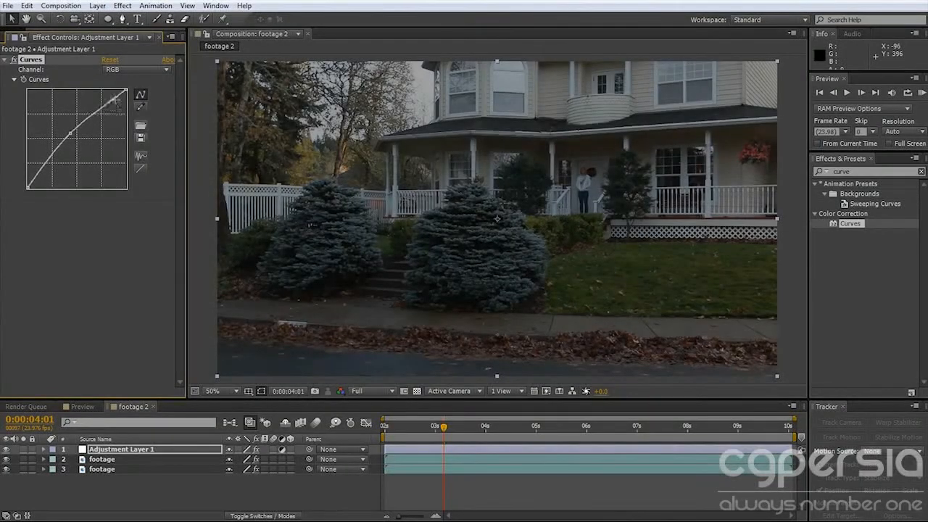
Apply Hue/Saturation to the adjustment layer, colorized with hue -134°, saturation 58 and lightness -27.
drag(871, 172, 776, 175)
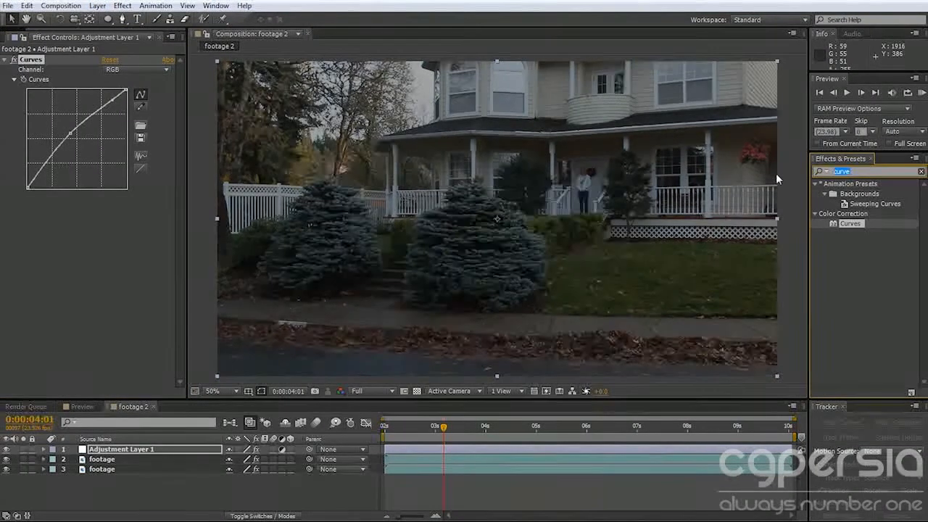
text(hue)
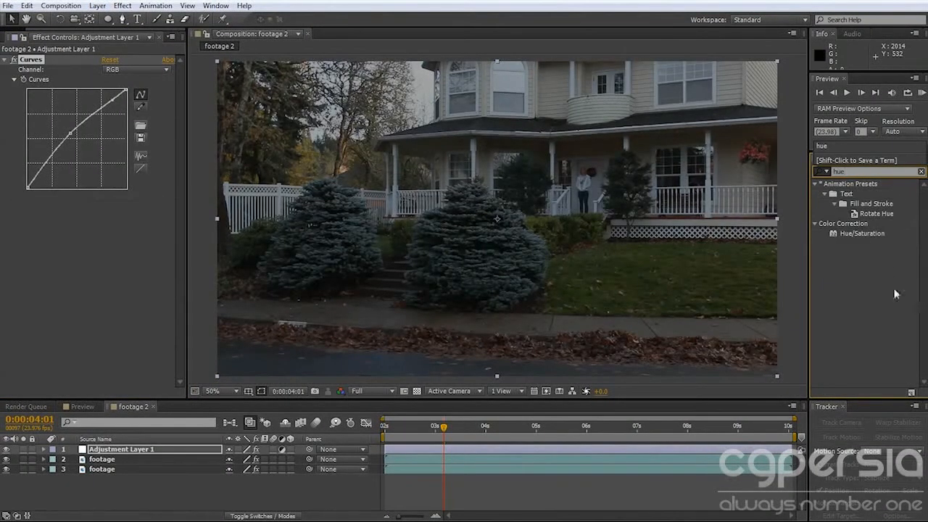
double_click(861, 234)
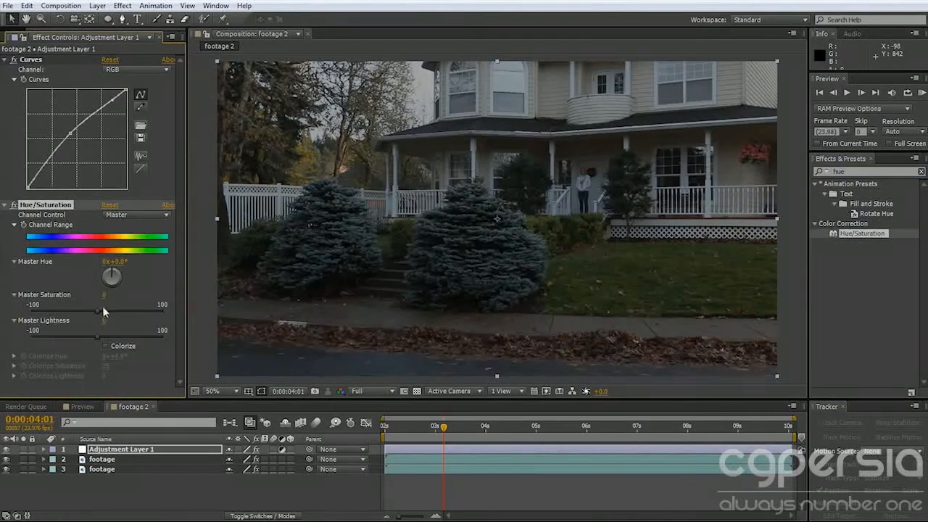
click(106, 345)
drag(118, 362, 90, 378)
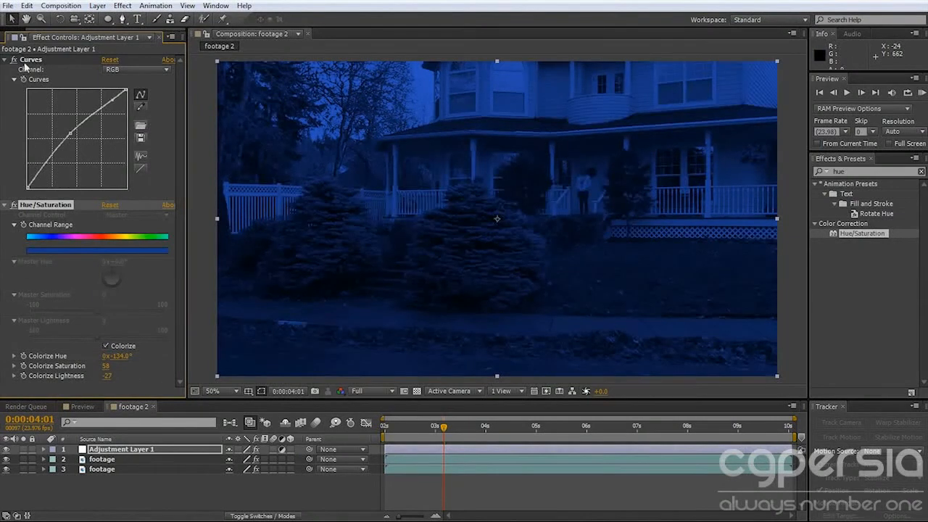
Lower the adjustment layer's opacity to 19% for a subtle blue tint over the shot.
click(118, 450)
key(t)
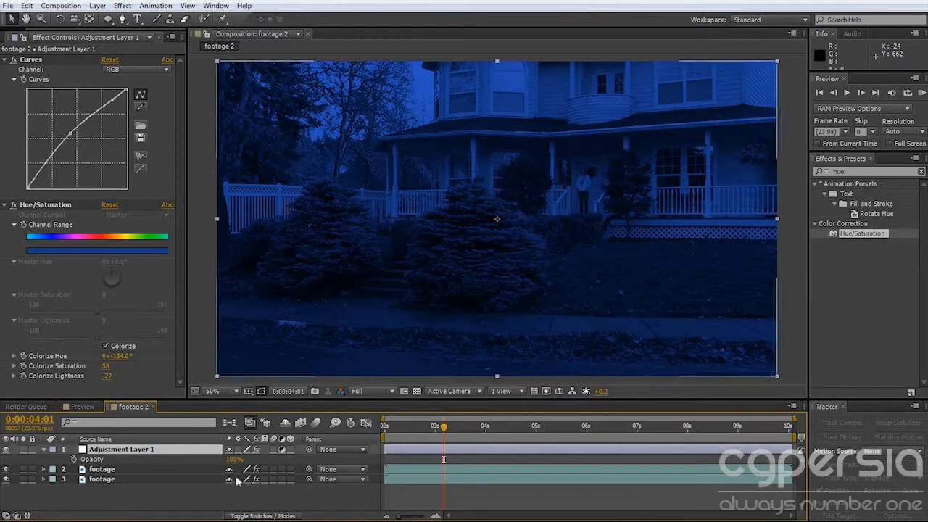
drag(231, 460, 166, 465)
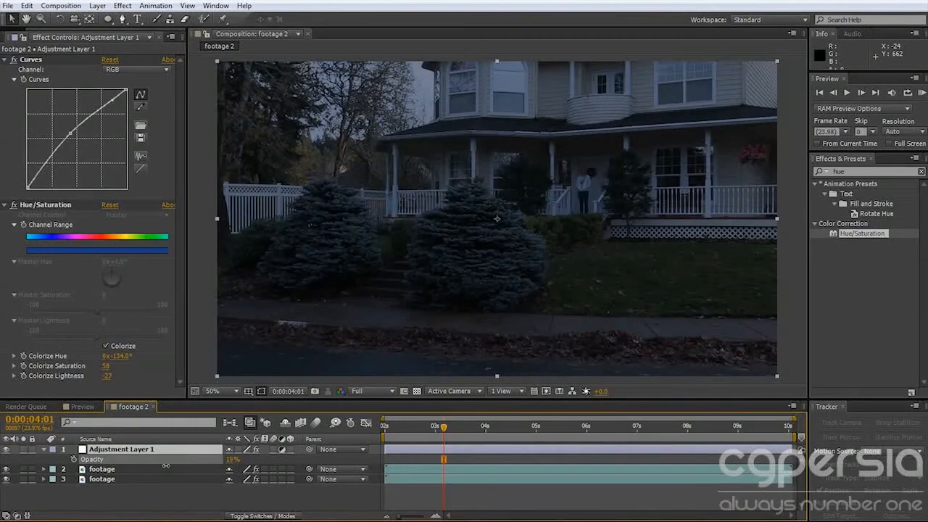
key(Return)
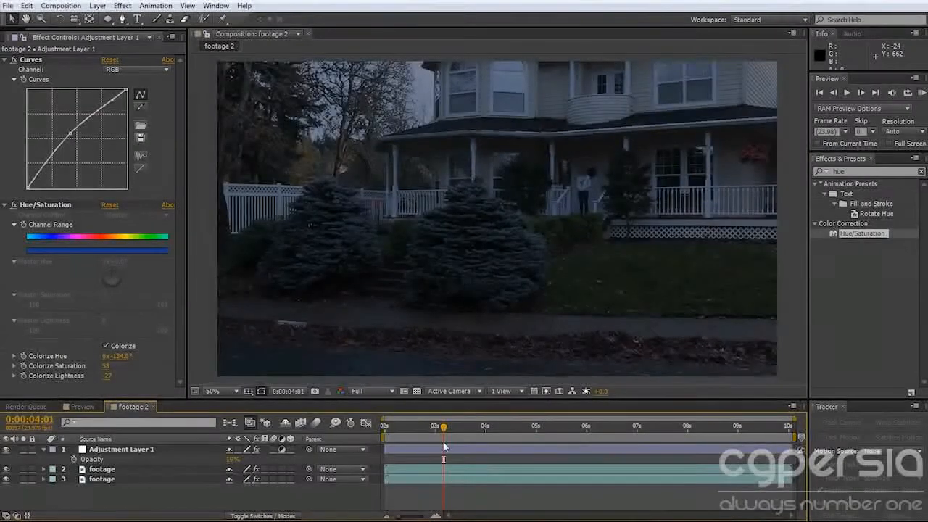
Create a camera from the solved 3D Camera Tracker on the lower footage layer and delete that footage copy.
click(42, 479)
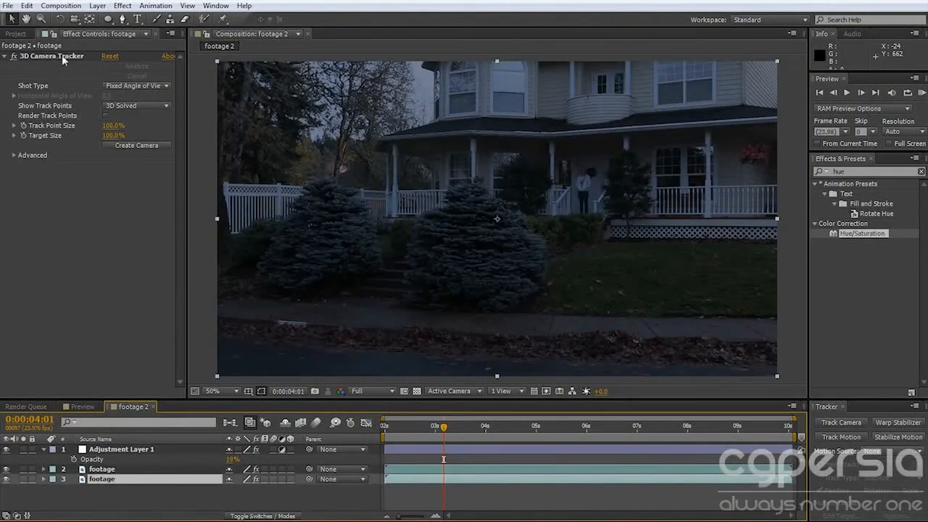
click(123, 145)
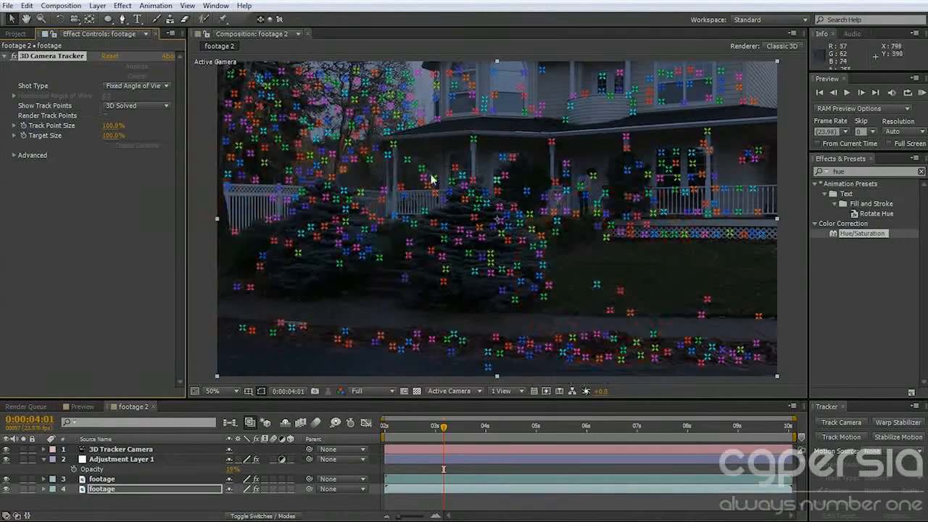
click(137, 451)
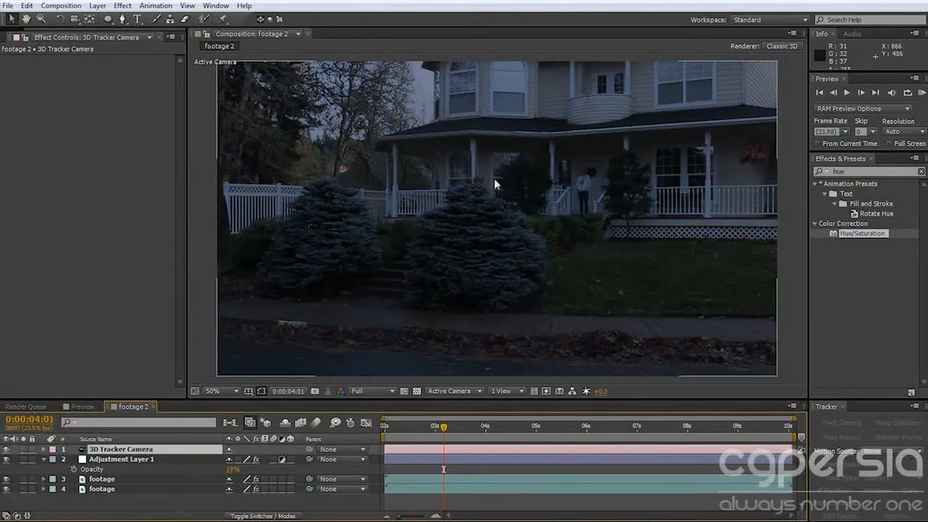
click(102, 489)
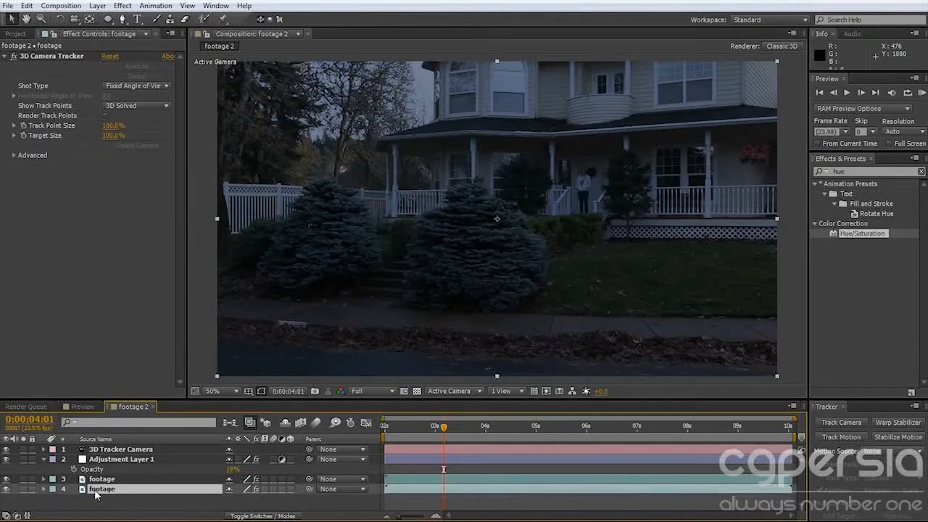
key(Delete)
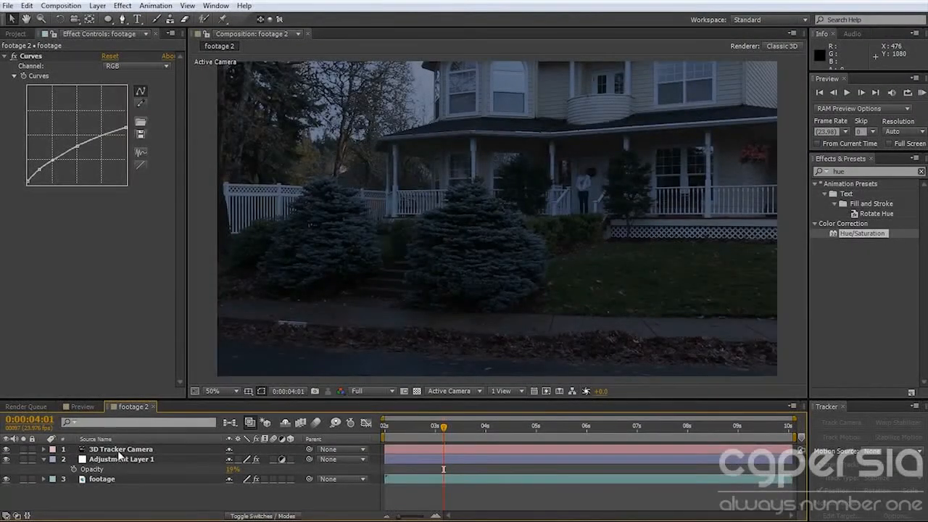
At 0:00:04:12, add a second adjustment layer with an elliptical mask around the person on the porch.
click(119, 450)
drag(435, 426, 466, 425)
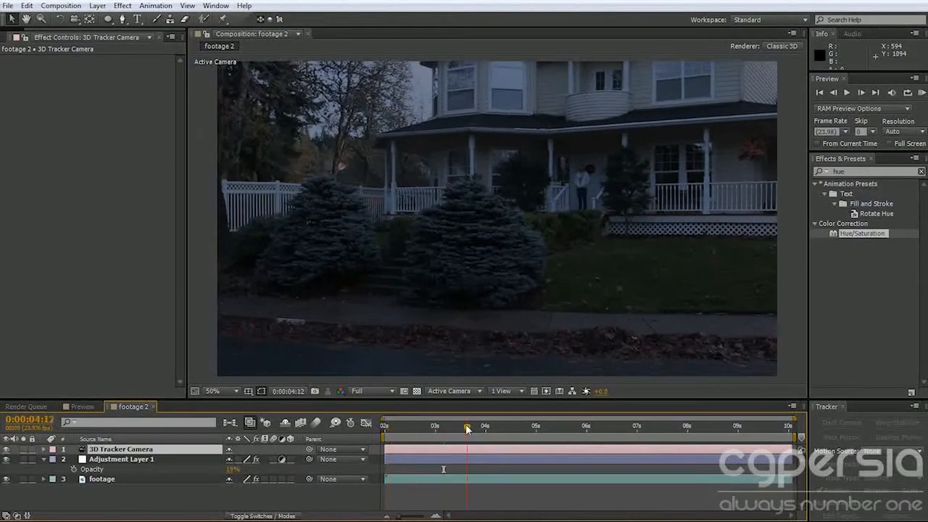
click(136, 461)
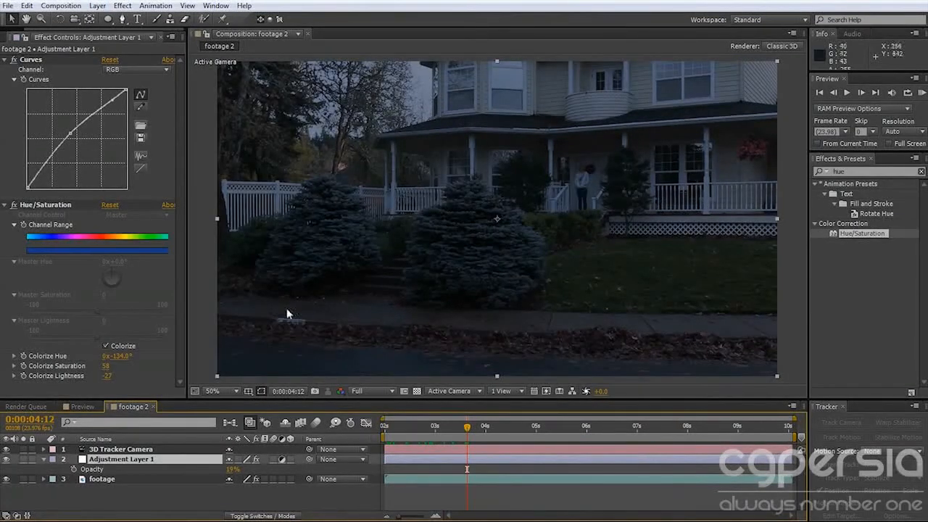
click(172, 495)
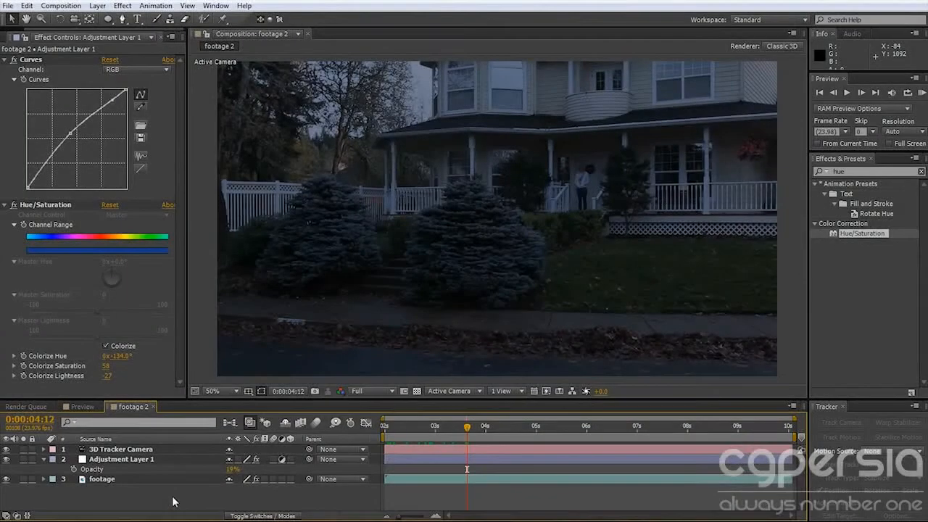
key(ctrl+alt+y)
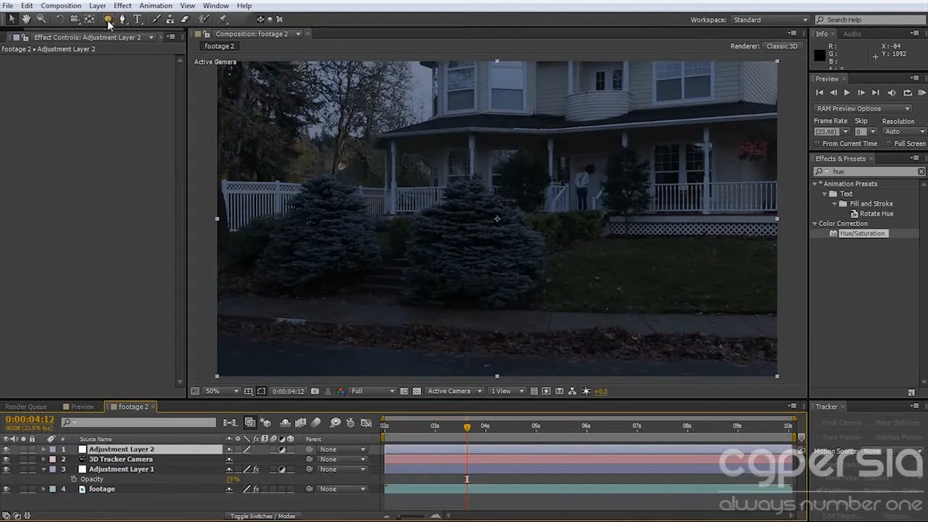
click(108, 19)
drag(566, 163, 595, 217)
key(v)
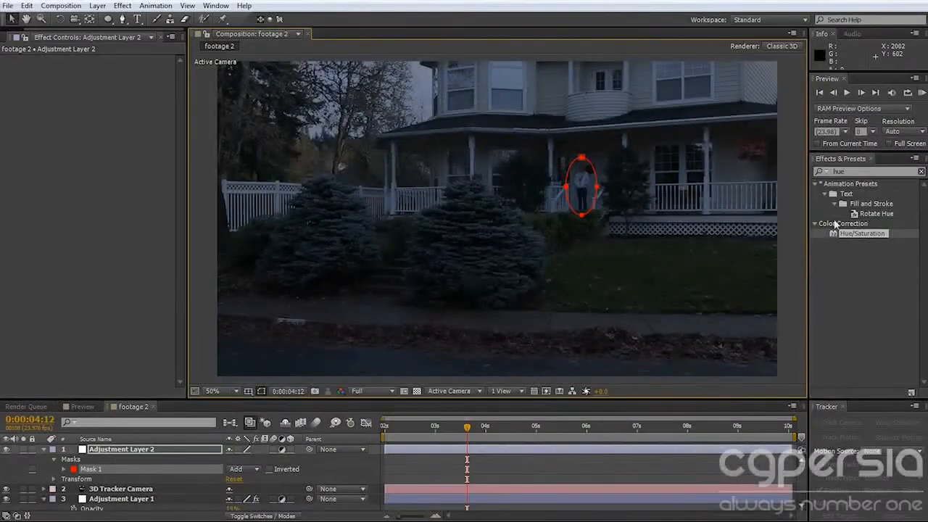
Apply Curves to the masked adjustment layer and raise the RGB curve steeply to brighten the masked area.
click(866, 171)
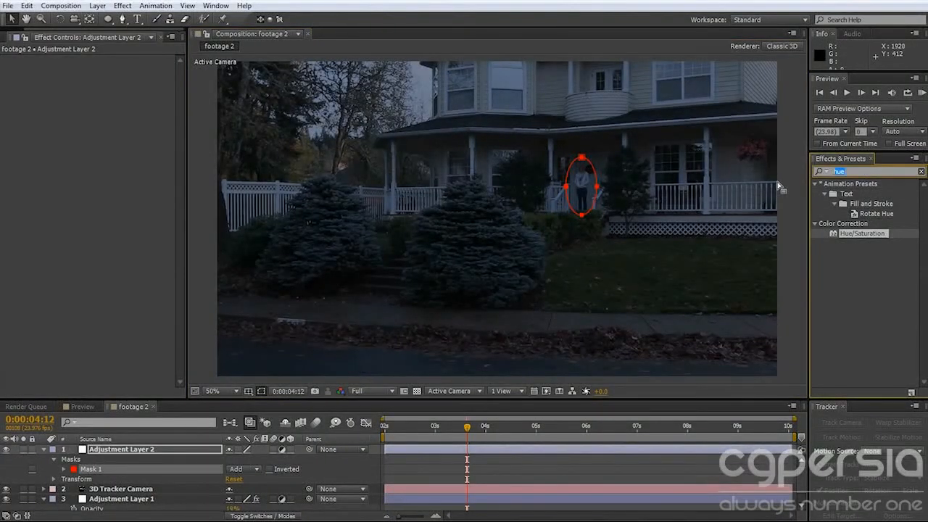
text(curve)
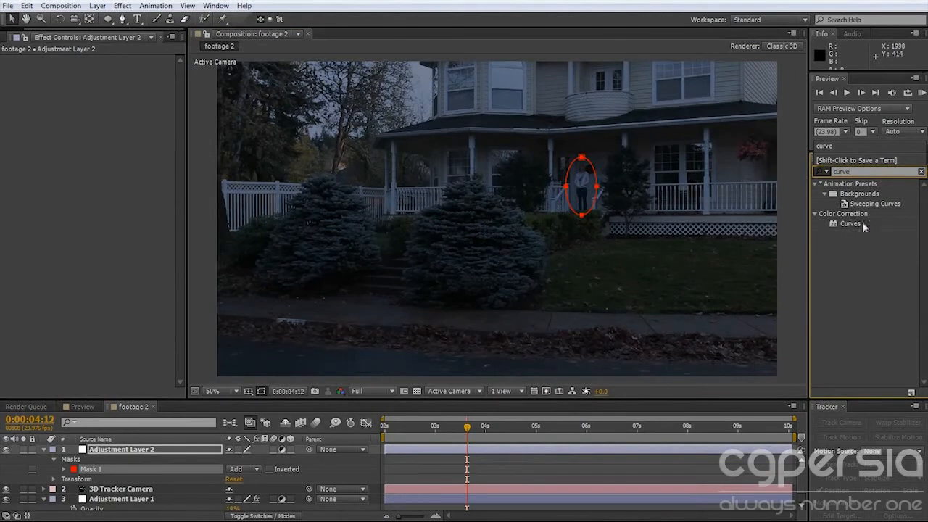
double_click(855, 223)
drag(84, 141, 49, 115)
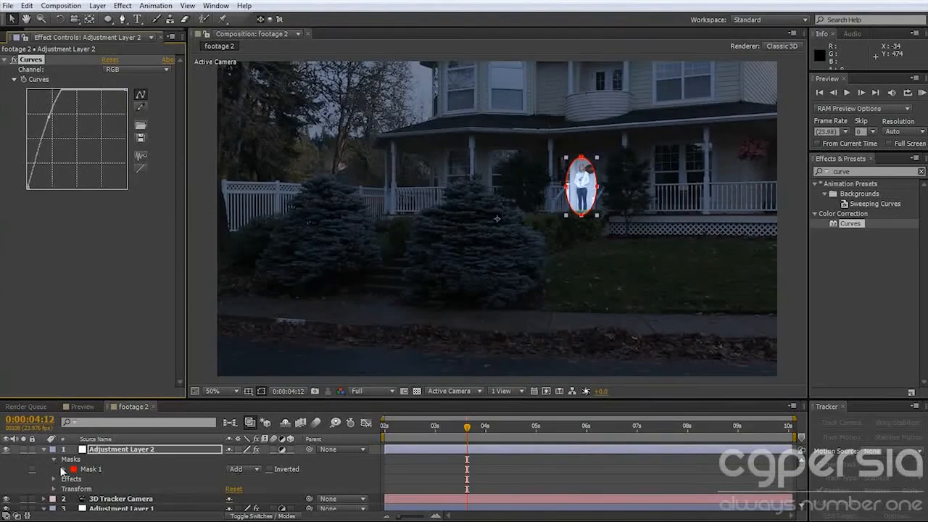
Hide the mask outlines in the viewer and set the ellipse mask's feather to 115 pixels.
click(260, 391)
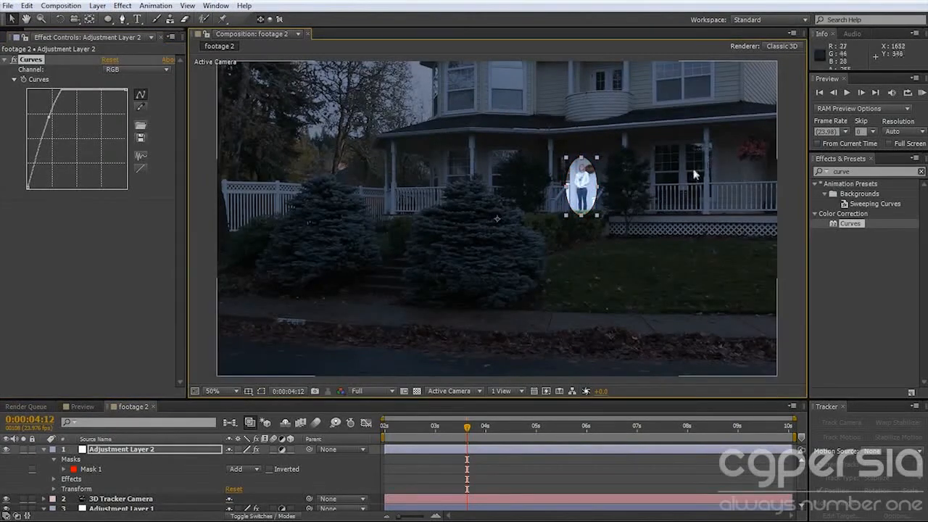
click(63, 469)
drag(250, 487, 307, 485)
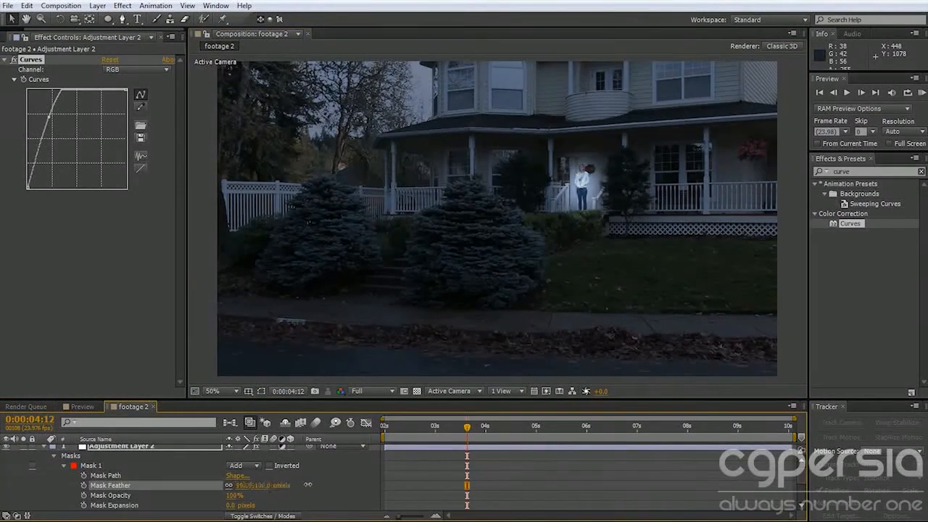
Reset the masked layer's curve, reshape it into a smoother brightening arc, and toggle the effect to compare.
click(110, 59)
click(496, 217)
drag(75, 139, 91, 107)
drag(44, 153, 62, 127)
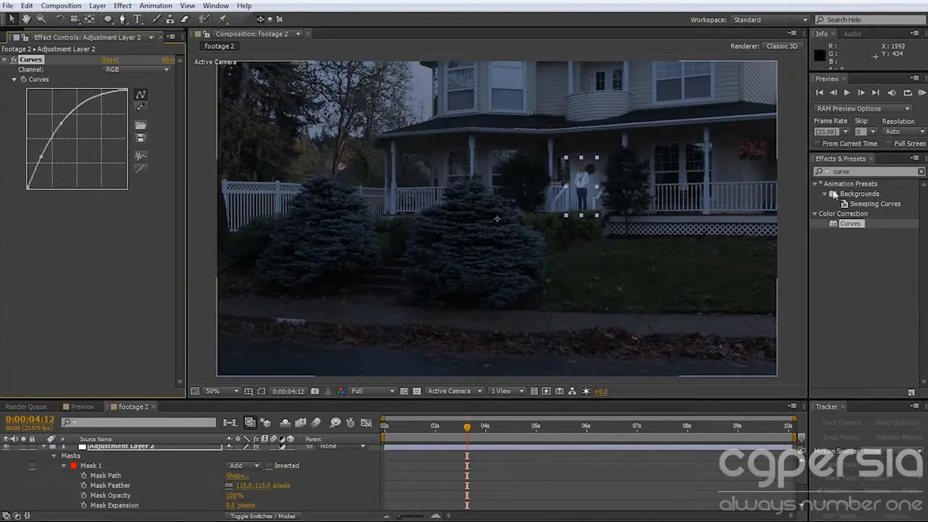
click(12, 61)
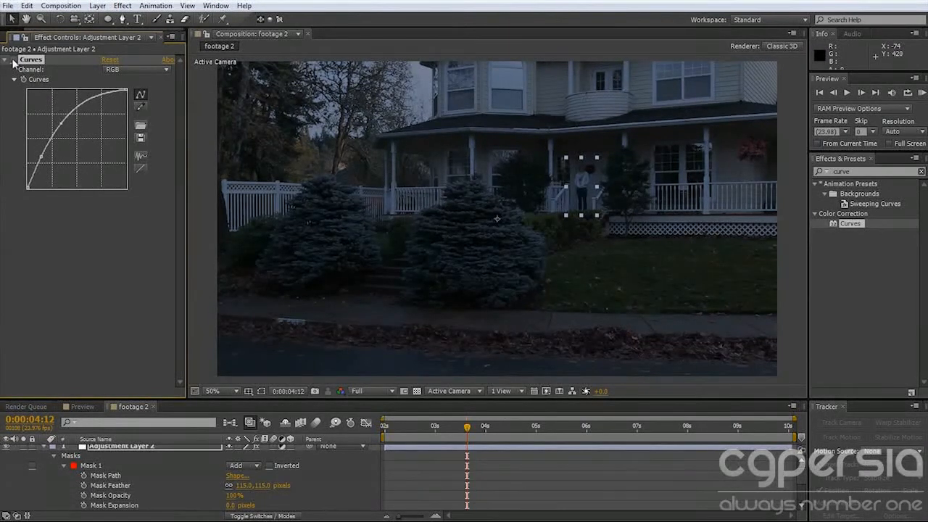
click(12, 61)
Apply Hue/Saturation to the masked adjustment layer and raise Master Saturation to 32.
drag(868, 171, 773, 170)
text(hue)
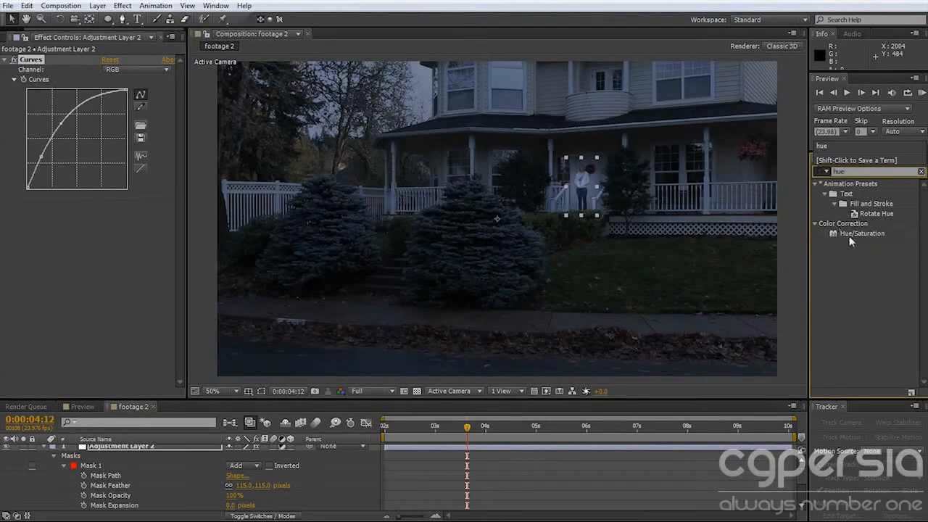
double_click(843, 234)
drag(96, 312, 118, 312)
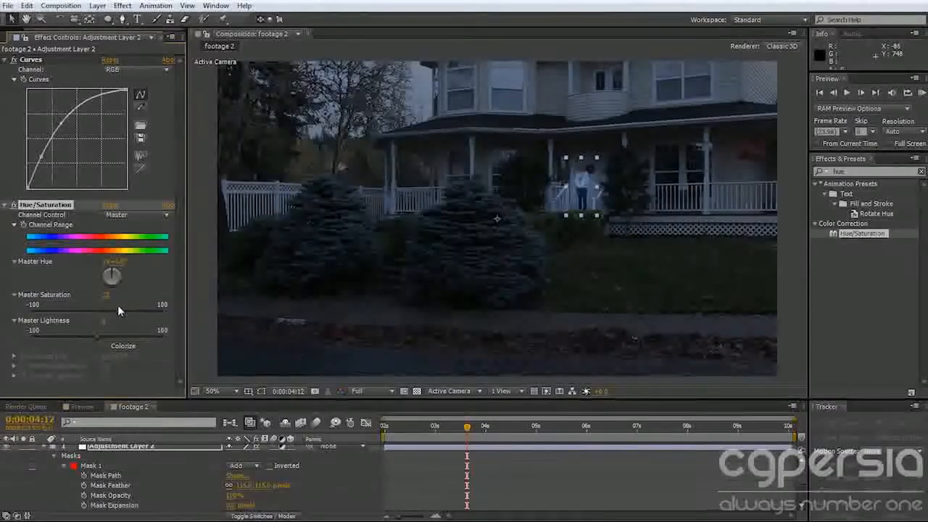
Enlarge the timeline area and toggle the second adjustment layer's visibility to compare the person's brightening.
click(145, 462)
click(117, 446)
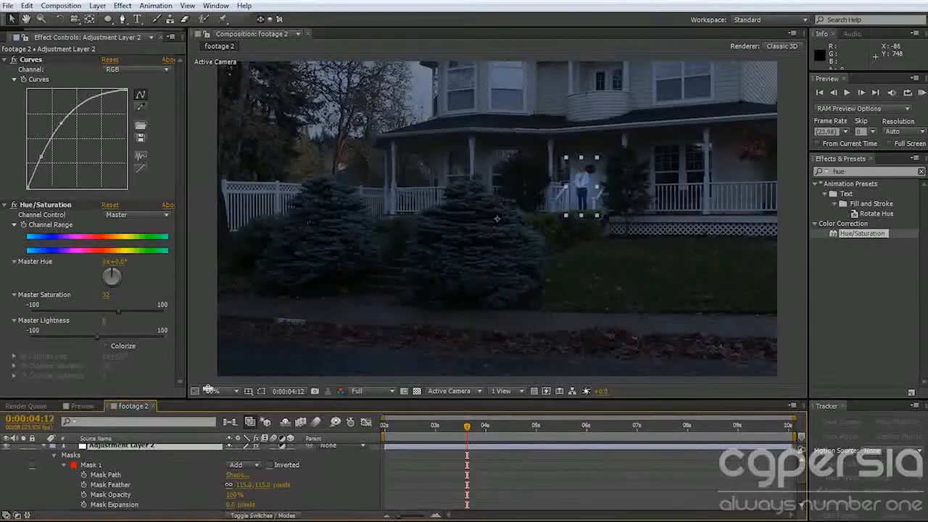
drag(207, 400, 207, 318)
click(6, 368)
click(7, 367)
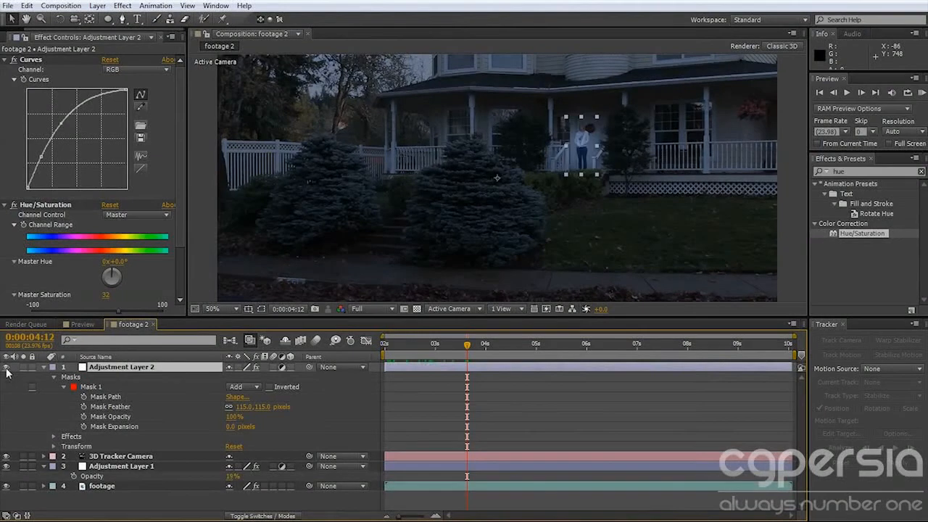
Make Adjustment Layer 2 a 3D layer and shift it sideways so its mask is centred on the person.
click(291, 367)
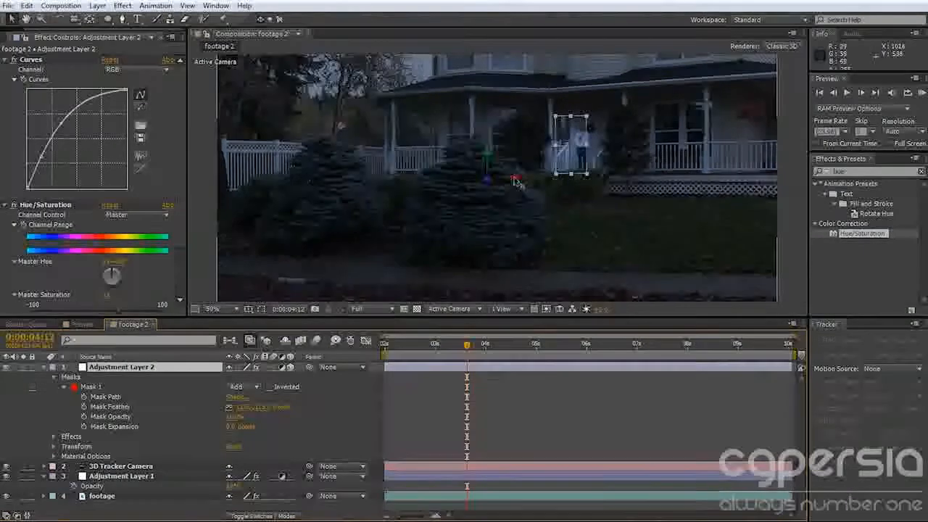
drag(515, 182, 526, 183)
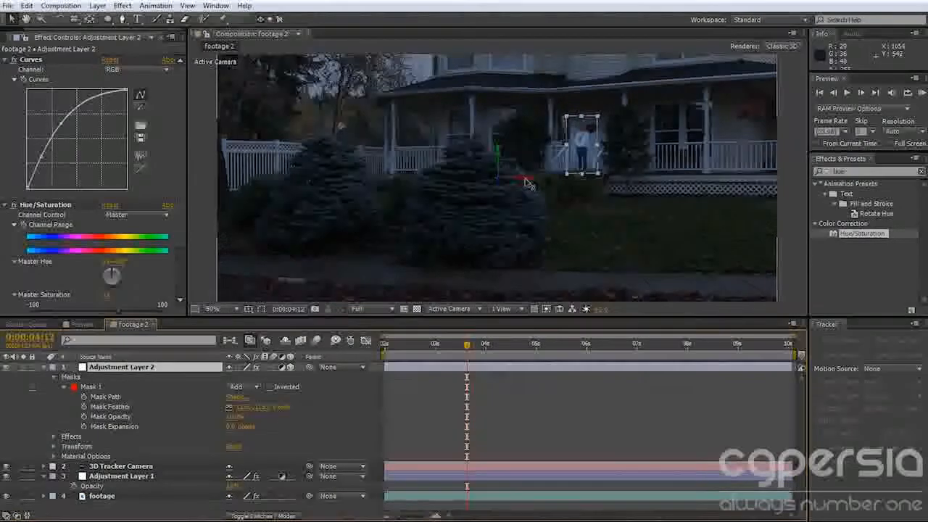
drag(467, 344, 384, 359)
Collapse Adjustment Layer 2 and rename it Actress color.
click(43, 367)
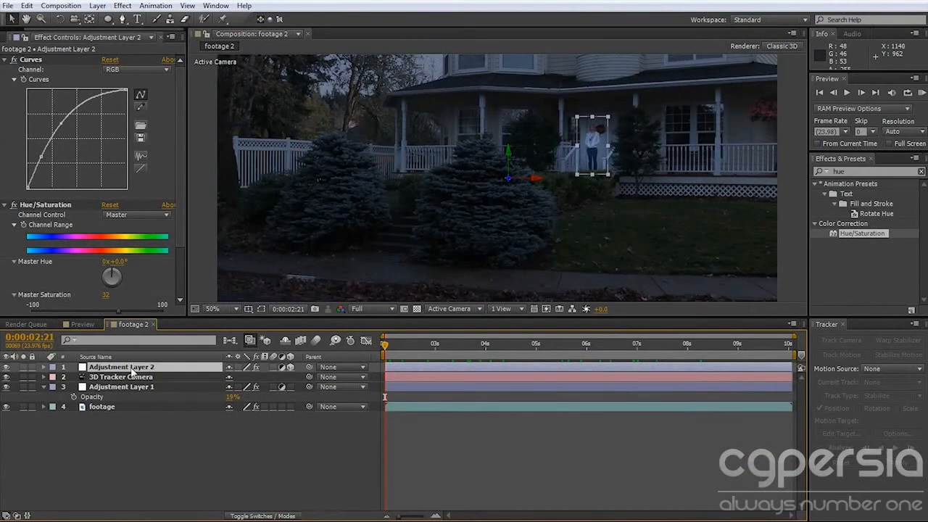
key(Return)
text(Actress color)
key(Return)
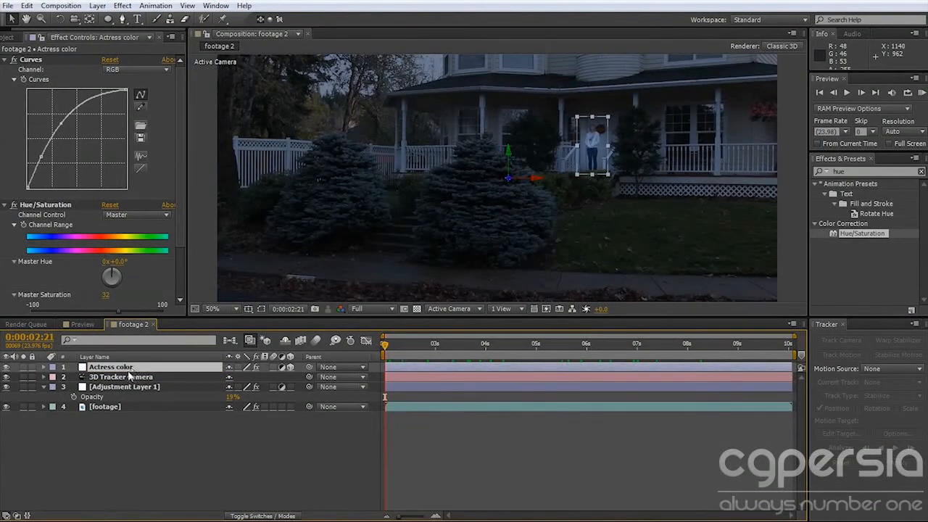
Rename the 3D Tracker Camera layer camera.
click(132, 379)
key(Return)
text(camera)
key(Return)
Rename Adjustment Layer 1 Blue CC.
click(134, 386)
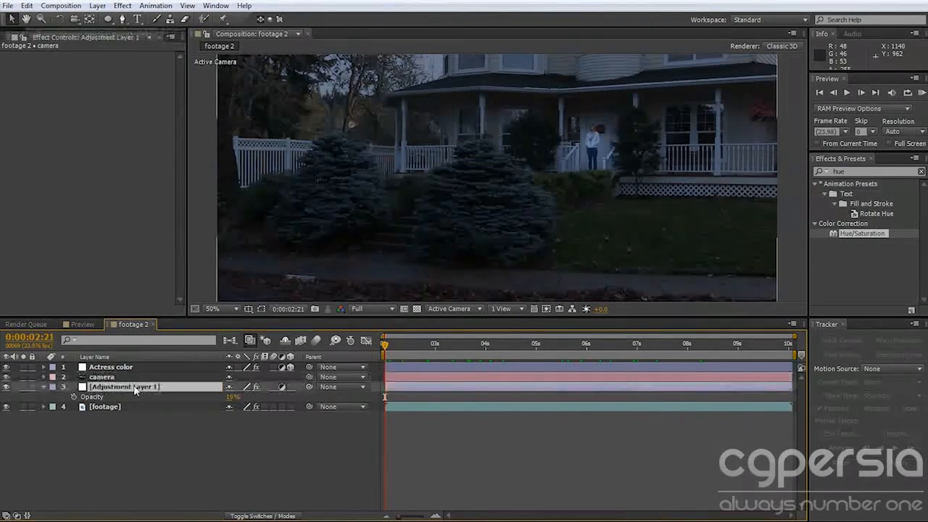
key(Return)
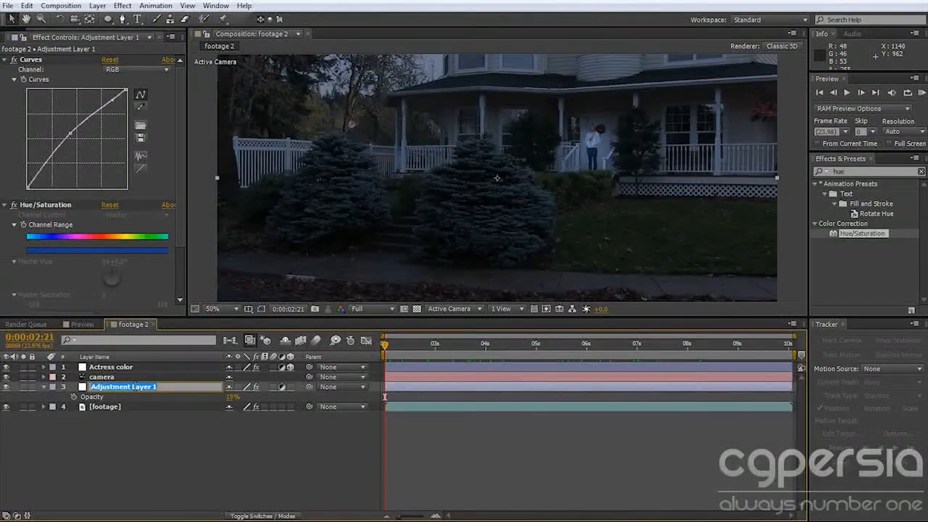
text(Blue CC)
key(Return)
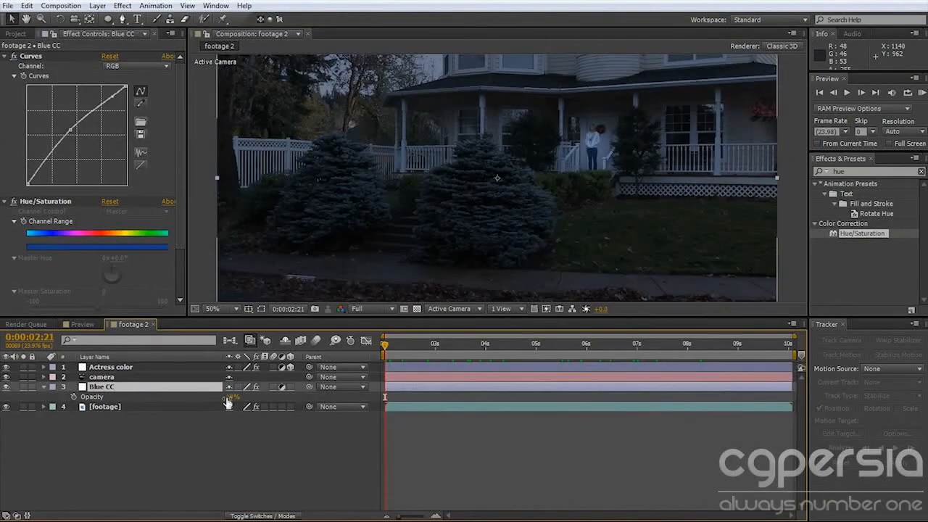
Scrub back and forth through the shot to review the graded footage and the brightened person.
key(comma)
key(comma)
drag(398, 353, 455, 350)
drag(521, 351, 409, 351)
Solo the footage layer briefly and toggle its Curves effect to compare, ending back at 0:00:02:21 with nothing selected.
click(24, 407)
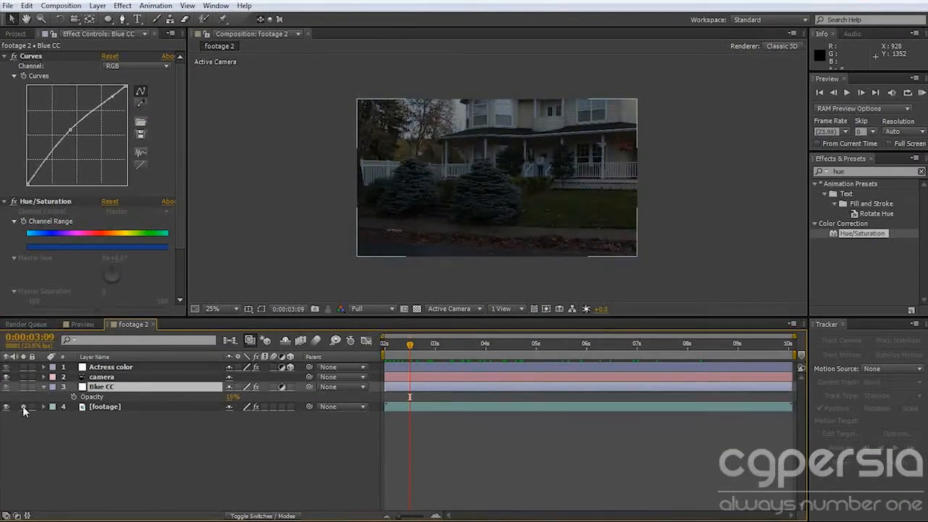
click(100, 408)
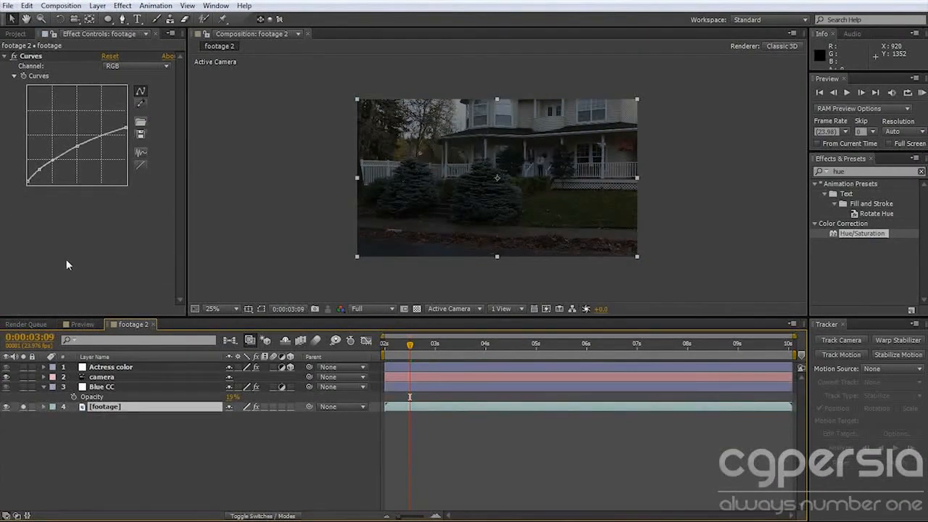
click(12, 56)
click(24, 406)
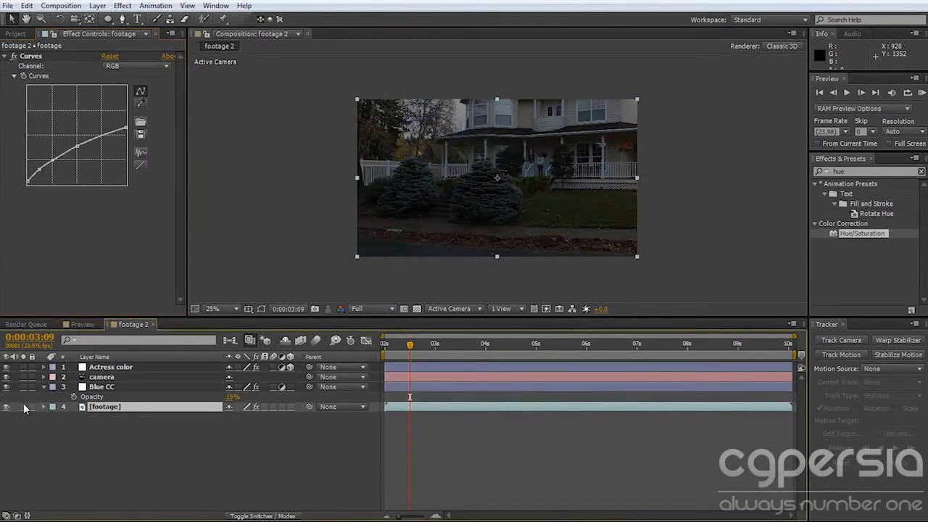
drag(408, 350, 338, 390)
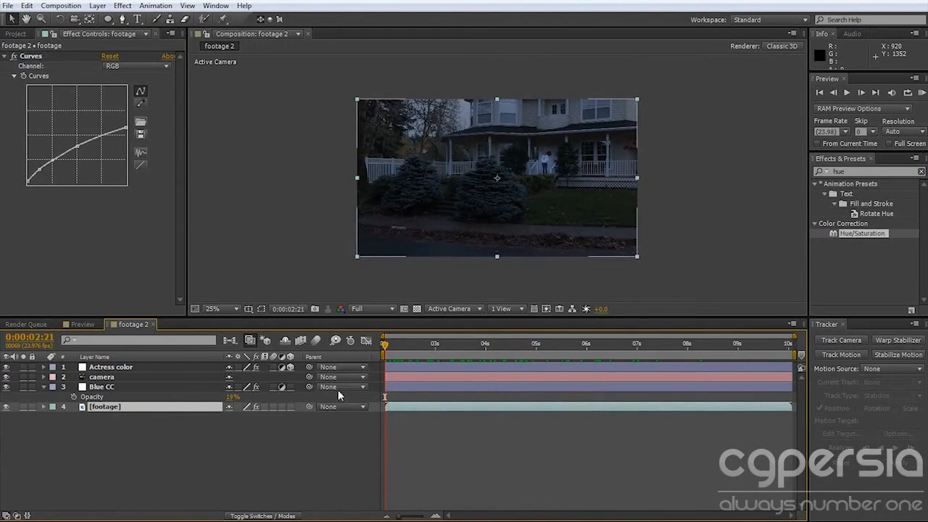
click(299, 437)
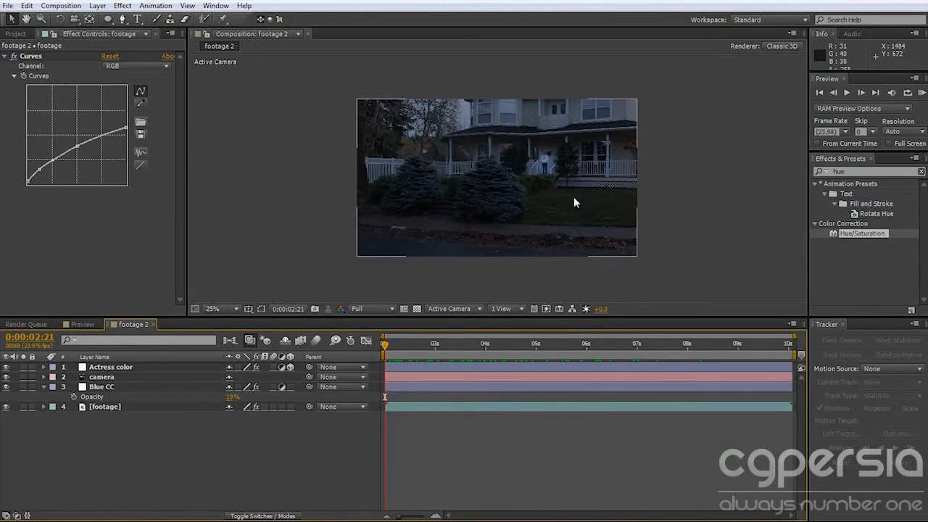
Enlarge the viewer area and create a white 1920 x 1080 solid.
key(period)
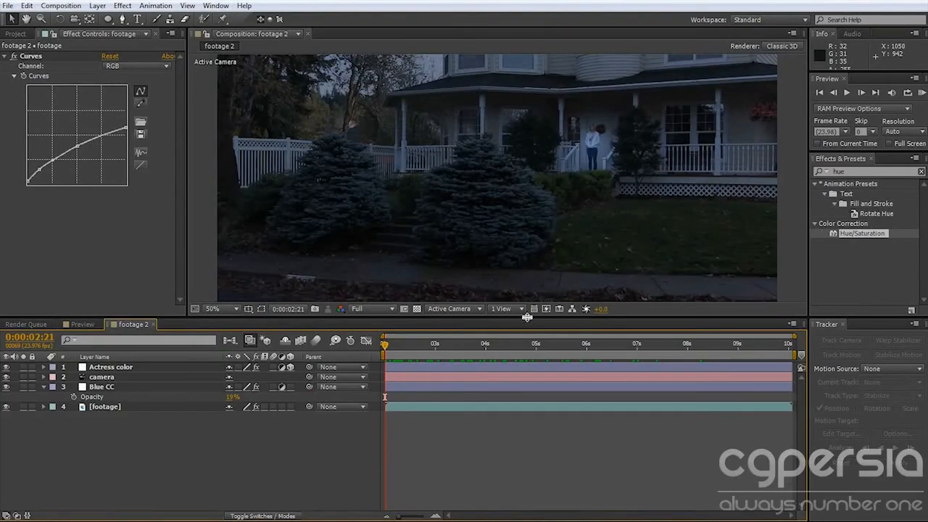
drag(526, 317, 527, 374)
drag(520, 311, 530, 261)
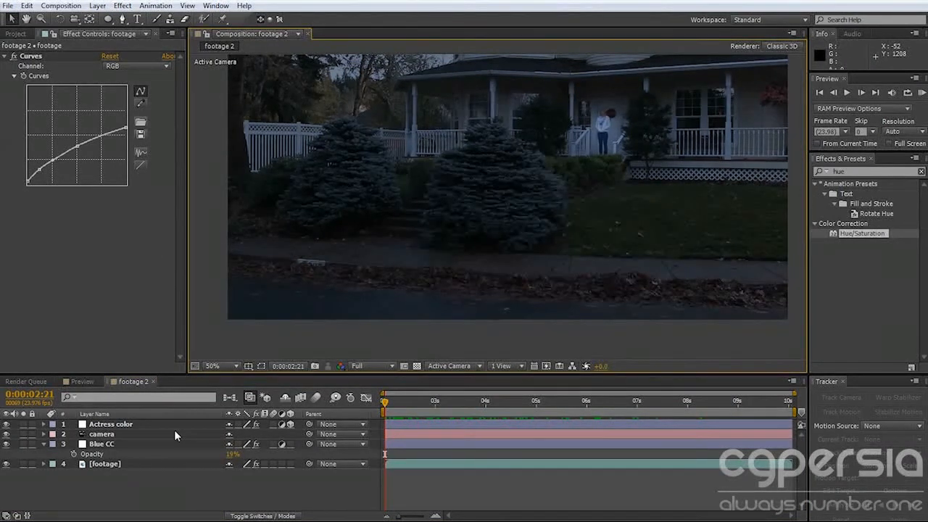
key(ctrl+y)
click(533, 369)
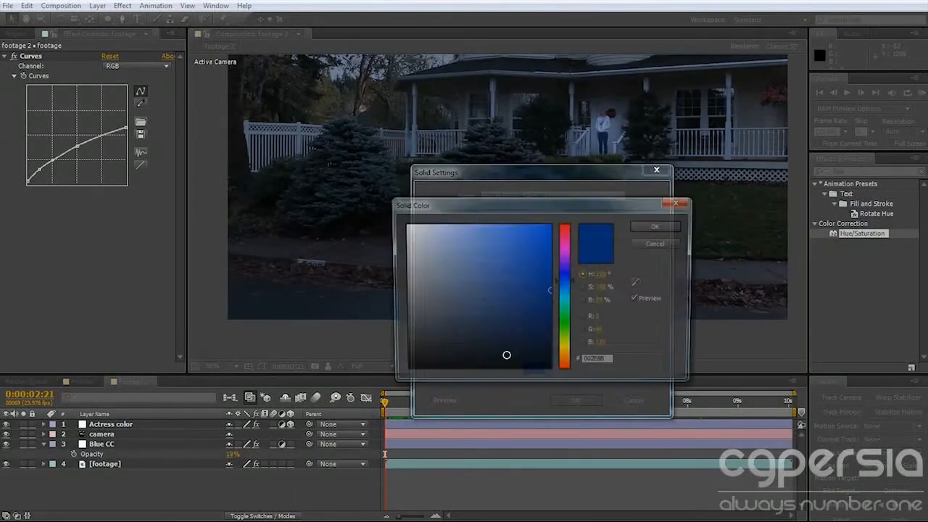
click(659, 225)
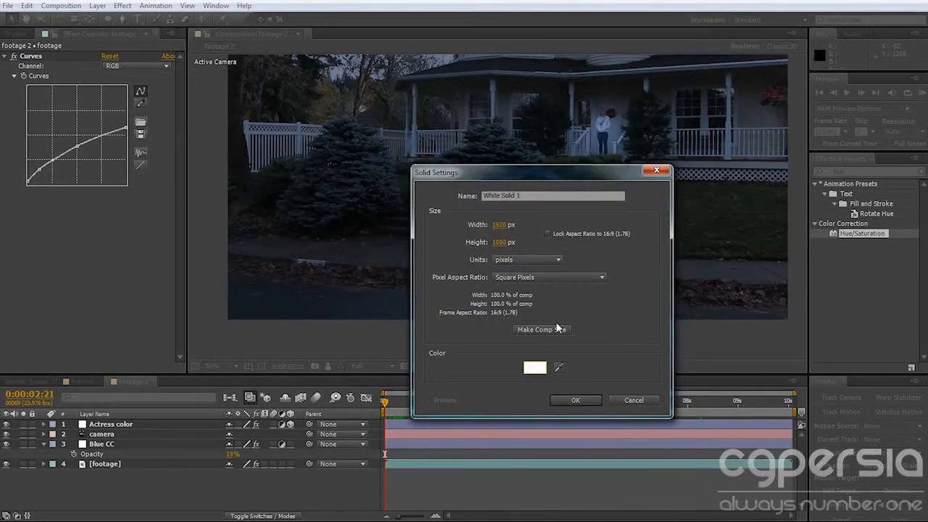
click(582, 399)
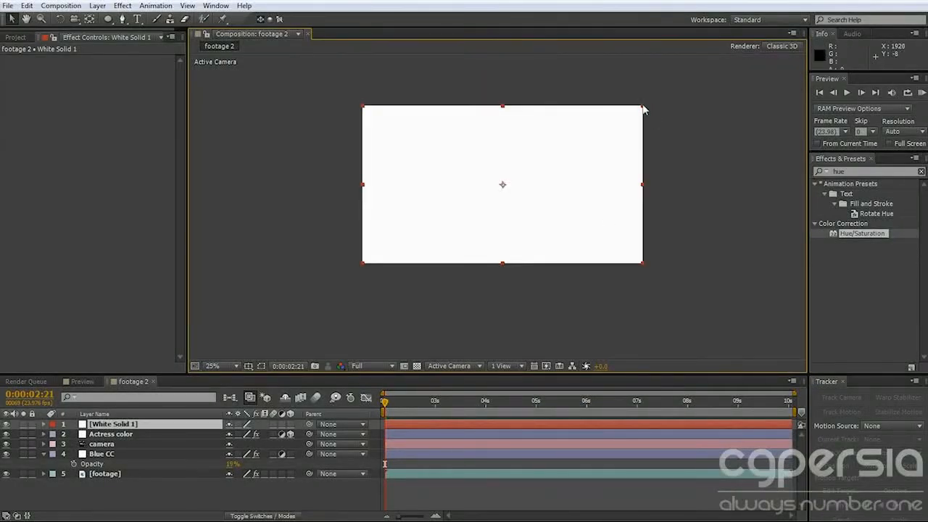
Scale the white solid up beyond the frame edges and make it a 3D layer.
drag(715, 74, 732, 56)
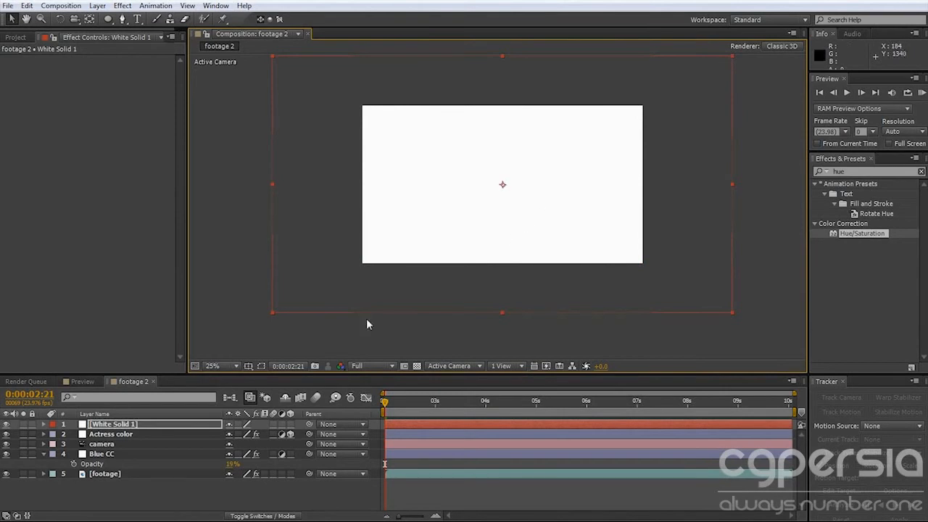
click(291, 424)
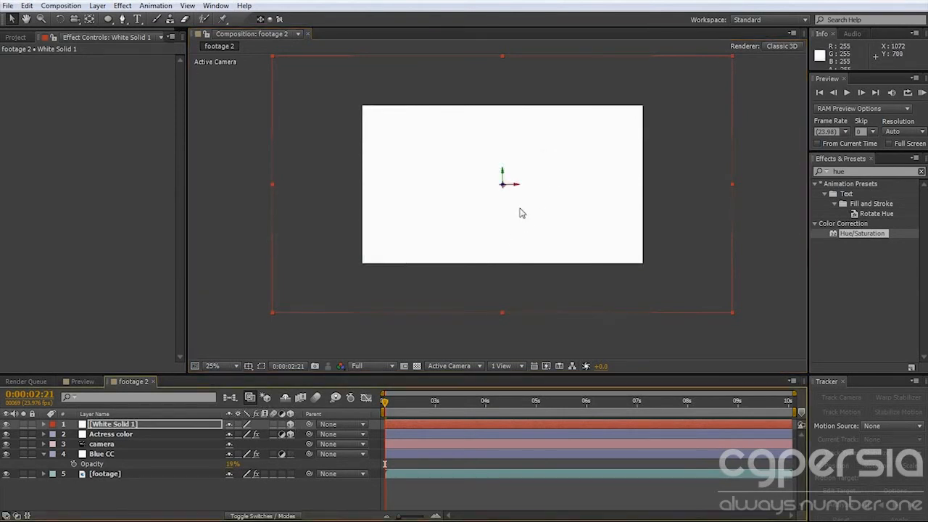
key(w)
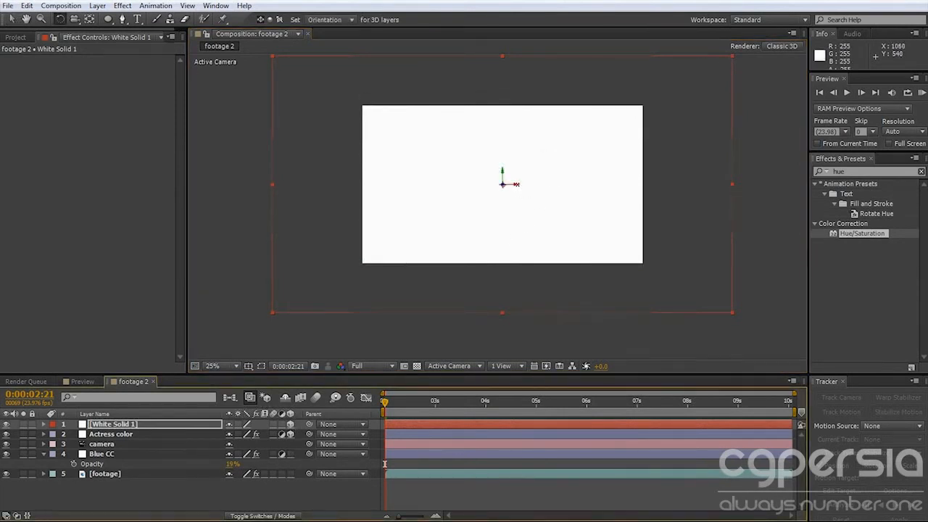
drag(515, 184, 531, 208)
key(v)
key(ctrl+z)
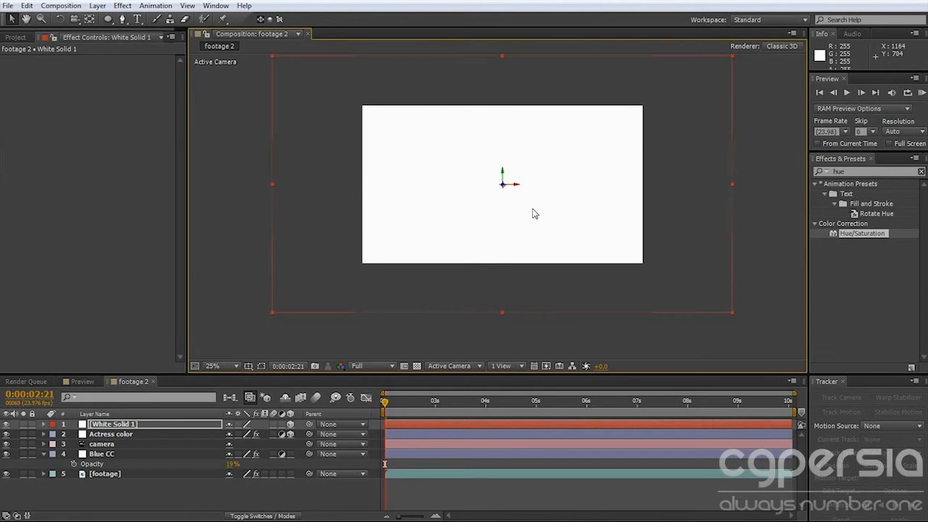
Rotate the white solid about its X axis until it lies flat, and lower it to street level.
key(w)
drag(516, 184, 516, 175)
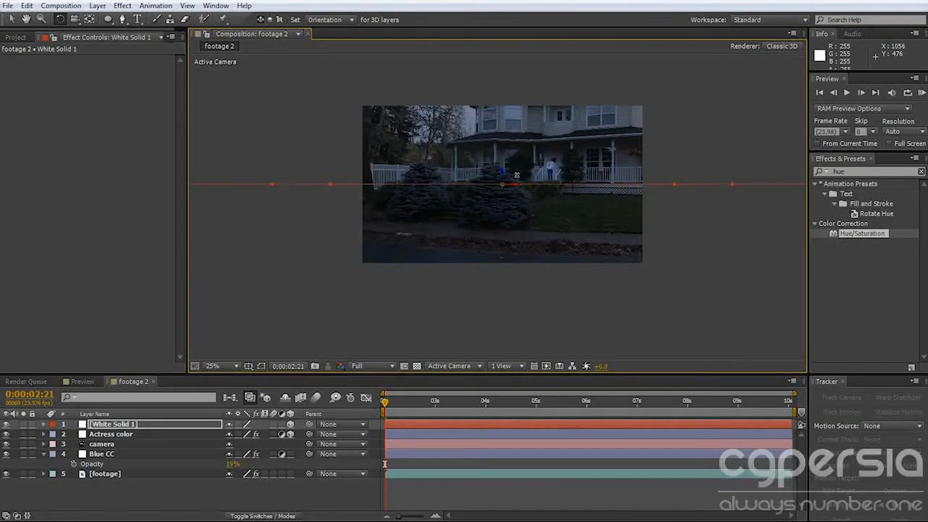
key(v)
drag(505, 184, 502, 235)
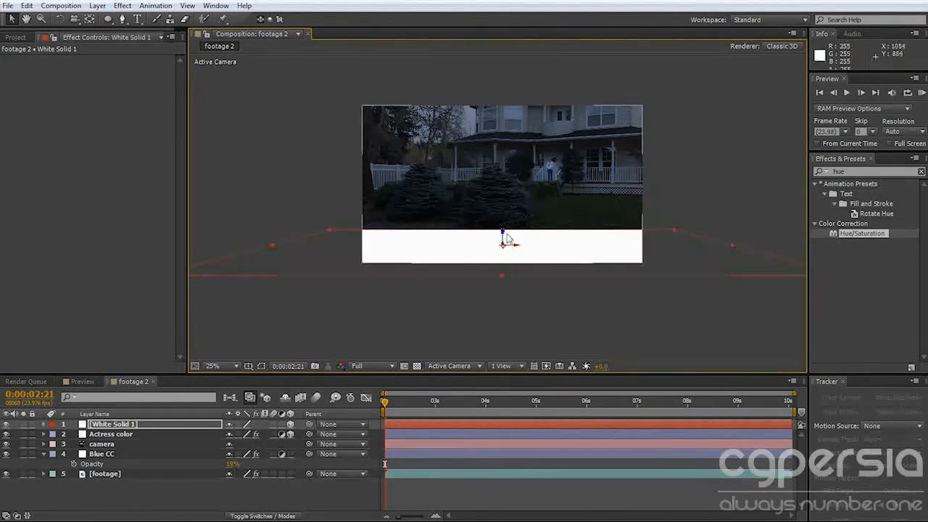
mouse_move(503, 240)
mouse_down()
mouse_move(503, 260)
mouse_move(503, 234)
mouse_up()
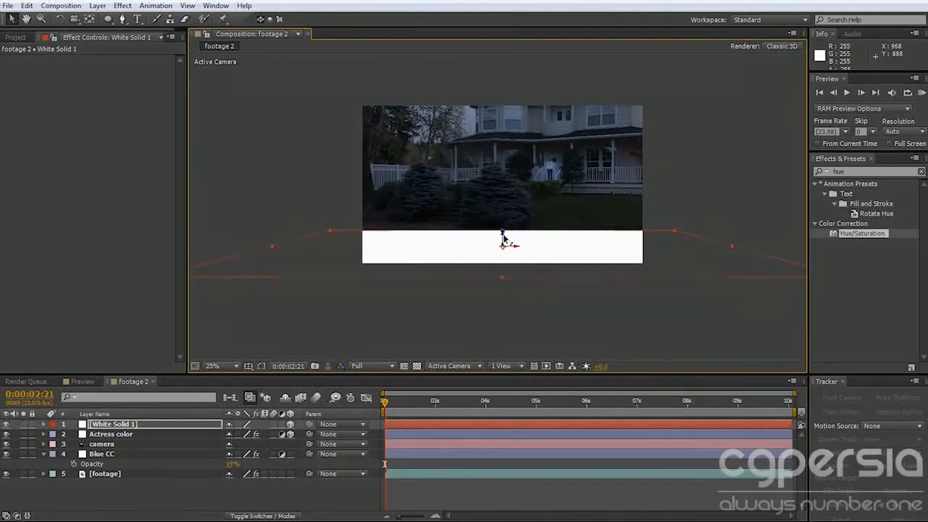
Turn the flat solid to follow the sidewalk's angle, shift it sideways, and enlarge it to cover the street and sidewalk.
key(w)
drag(501, 240, 499, 242)
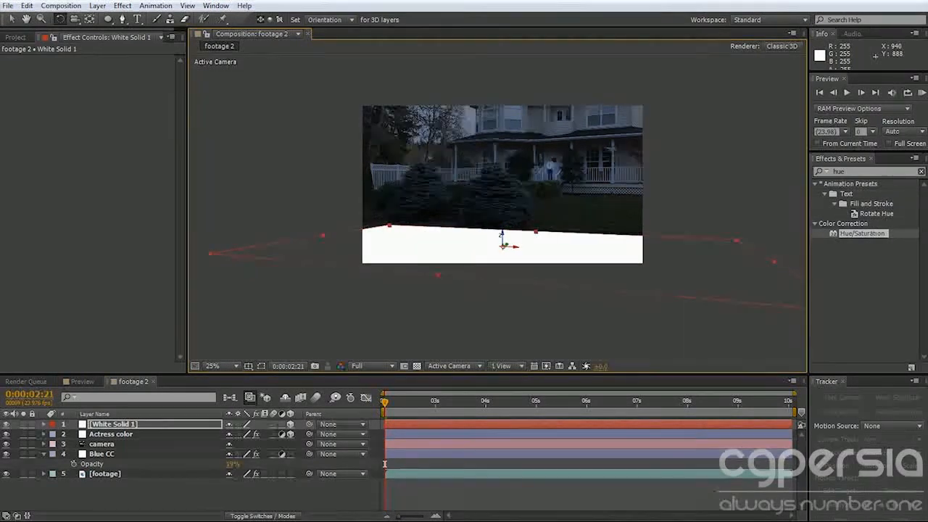
key(v)
drag(517, 250, 486, 247)
scroll(476, 247, up, 1)
drag(423, 281, 525, 230)
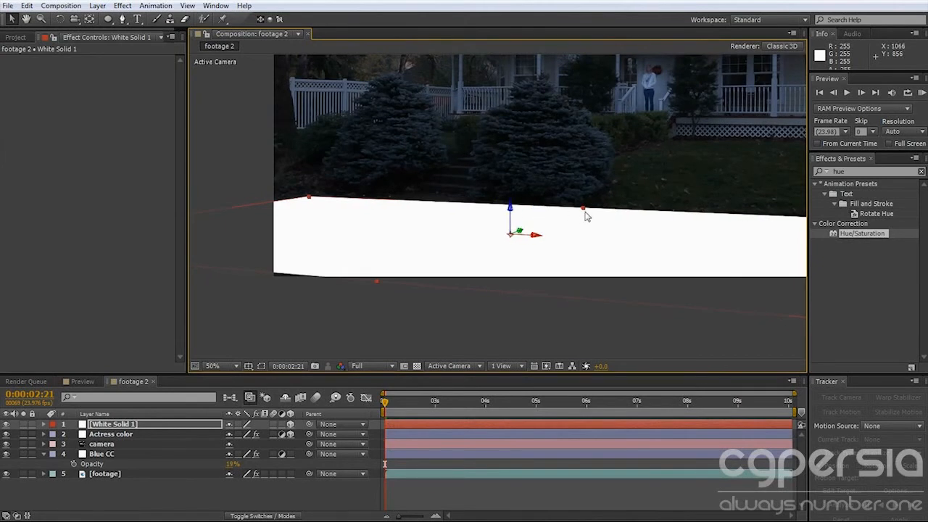
drag(584, 209, 594, 198)
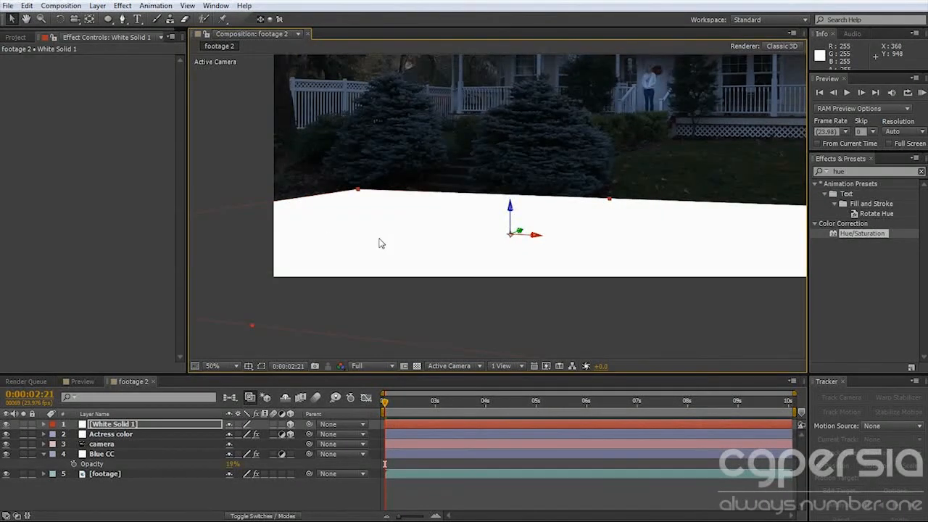
Lower the white solid's opacity to 26%.
scroll(366, 232, down, 1)
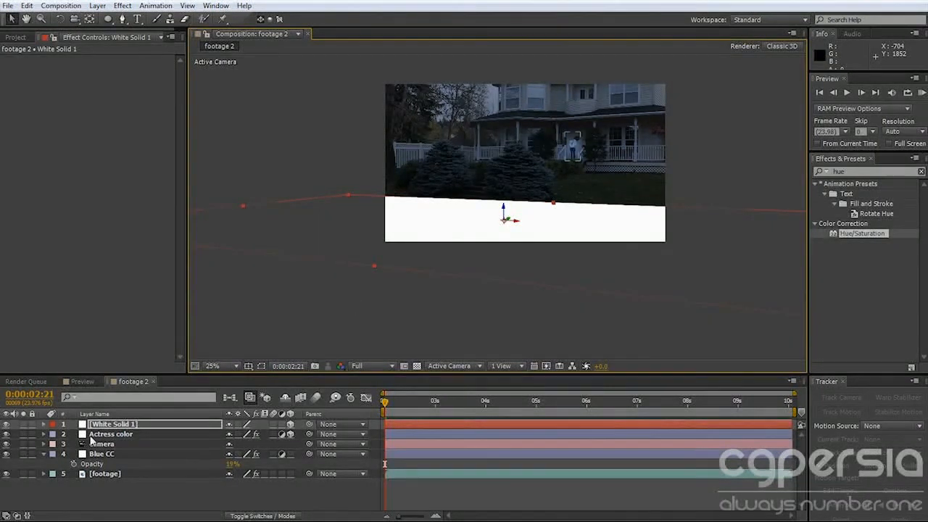
key(t)
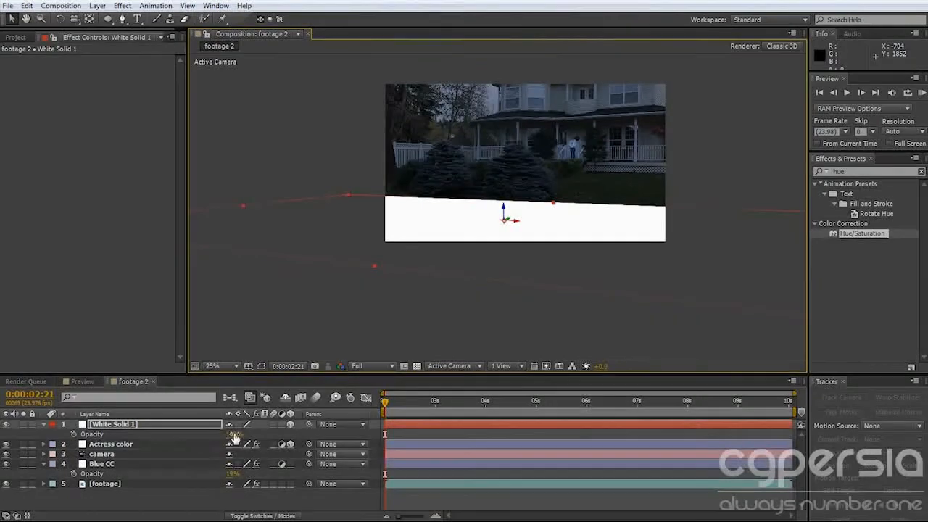
drag(232, 434, 194, 437)
Start a mask on the white solid, tracing the sidewalk's upper edge from the frame's left side past the front path.
scroll(349, 228, up, 4)
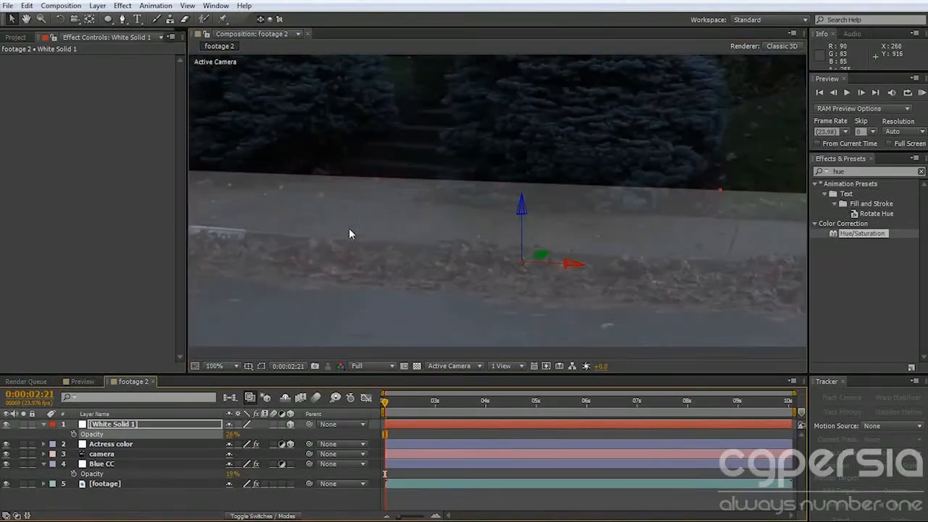
drag(425, 244, 542, 222)
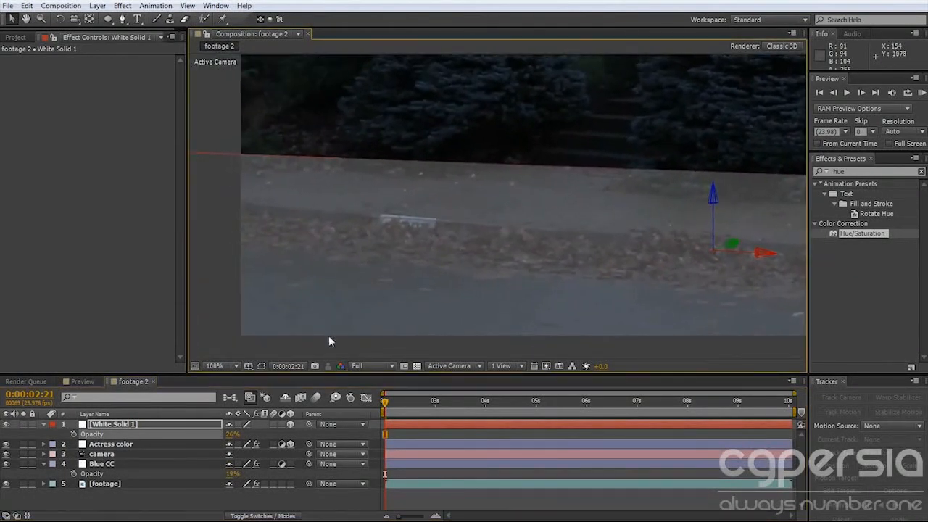
click(122, 19)
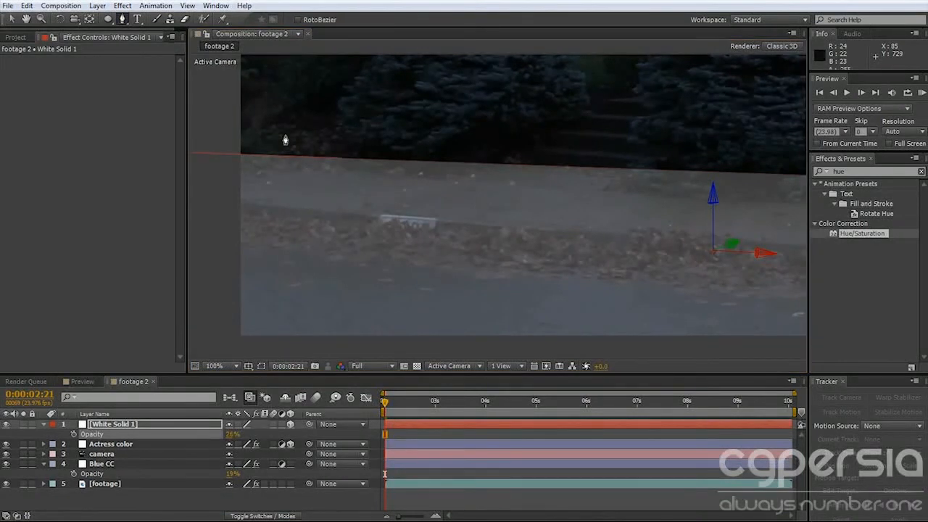
click(237, 165)
click(338, 167)
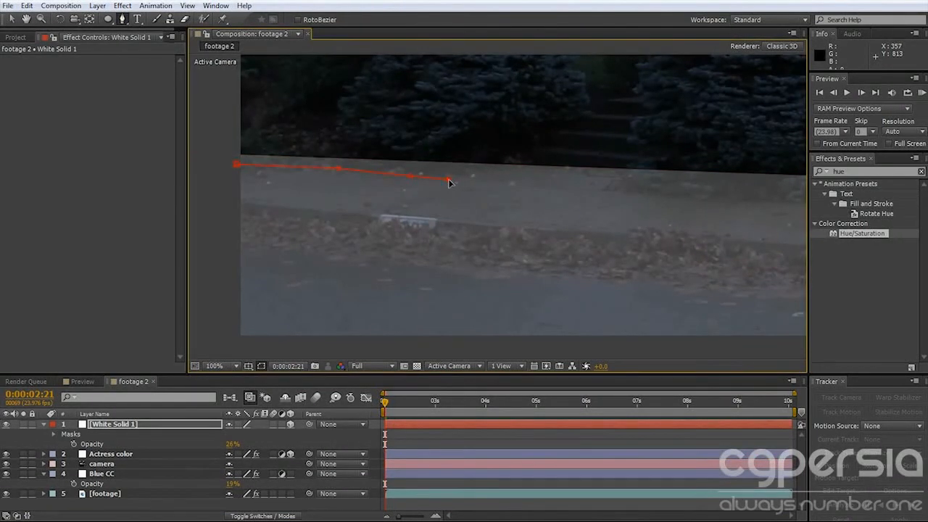
click(504, 164)
click(562, 169)
Continue the mask along the border between sidewalk and lawn up to the frame's right side.
drag(667, 194, 373, 195)
click(470, 203)
drag(564, 205, 476, 205)
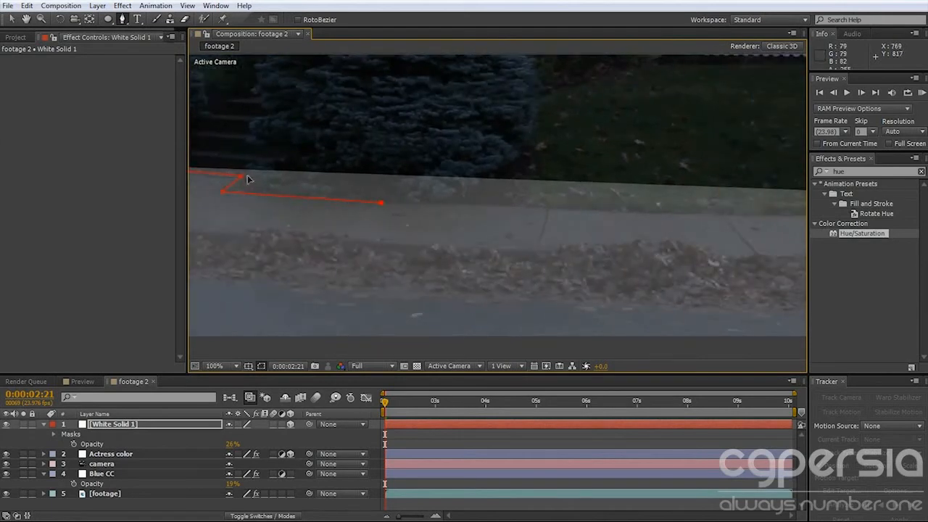
click(547, 209)
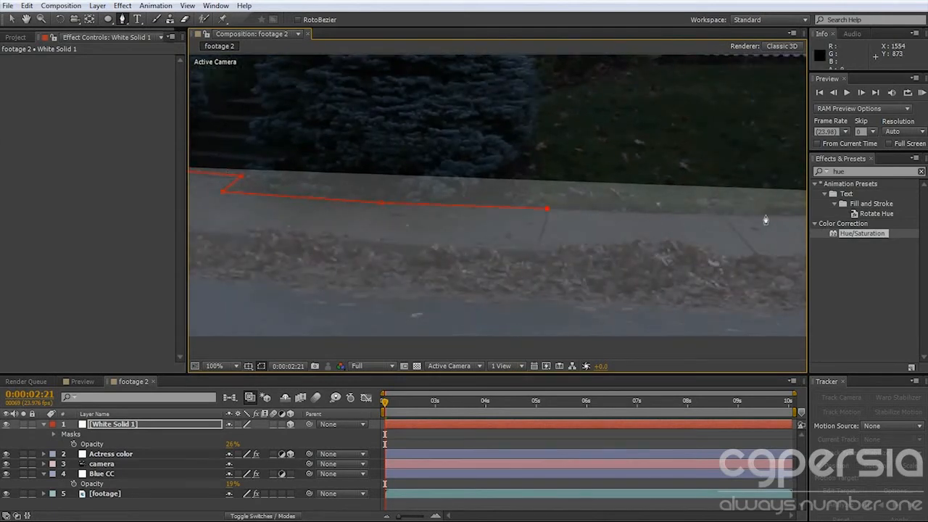
drag(740, 226, 512, 209)
click(609, 207)
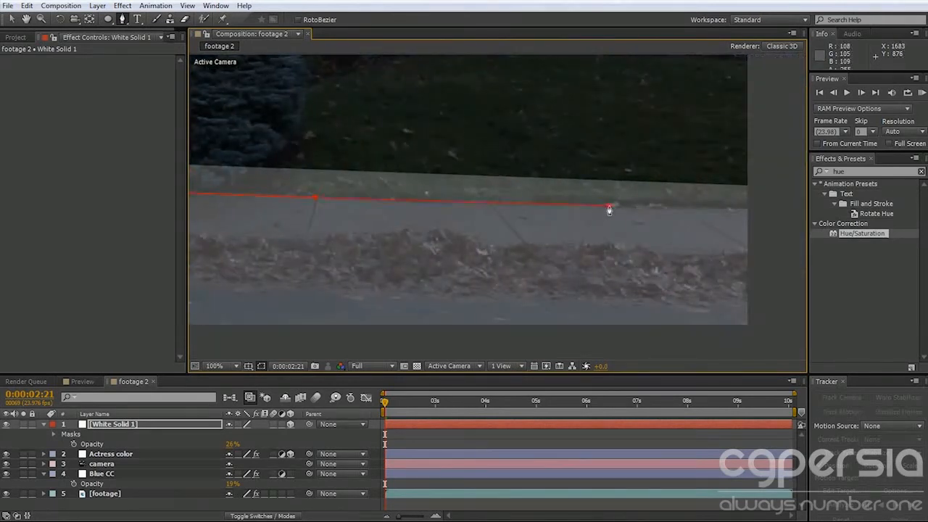
Close the sidewalk mask with points well outside the frame, so that it encloses the sidewalk and street.
key(comma)
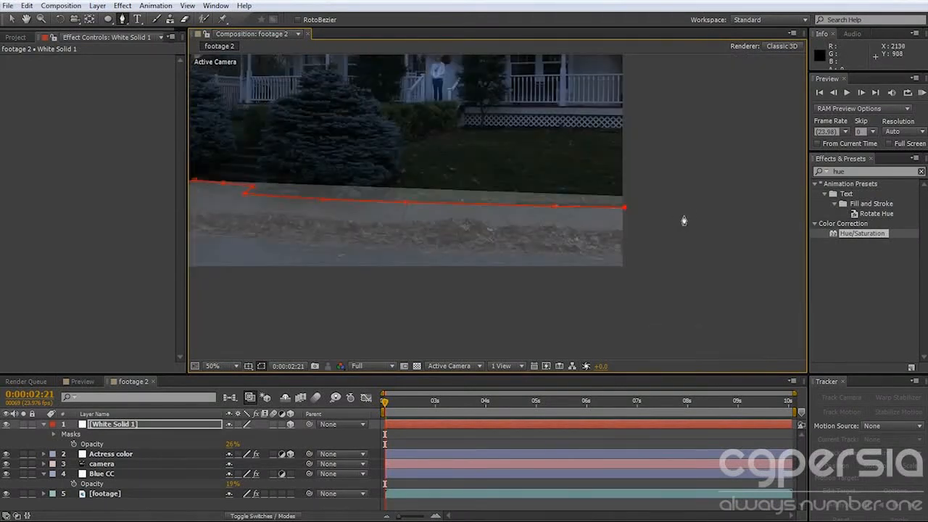
click(698, 208)
drag(658, 310, 732, 262)
key(comma)
key(comma)
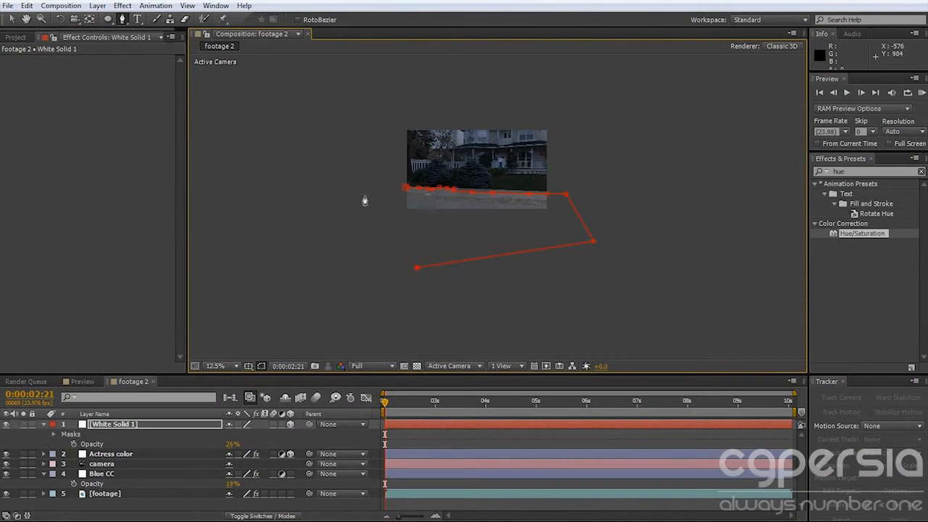
key(period)
key(period)
drag(431, 241, 646, 299)
key(v)
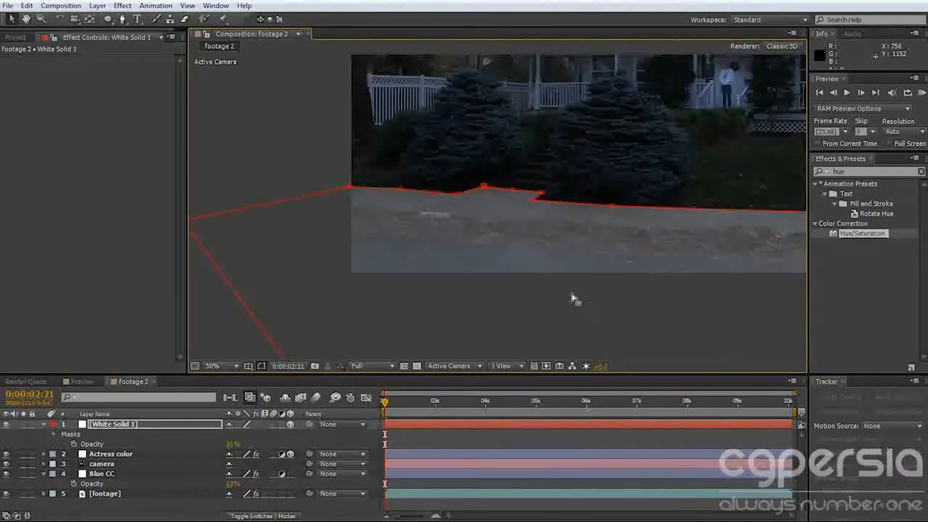
Start a second mask on the white solid, tracing the street-side edge of the leaf strip past the frame's right side.
drag(578, 253, 517, 240)
key(g)
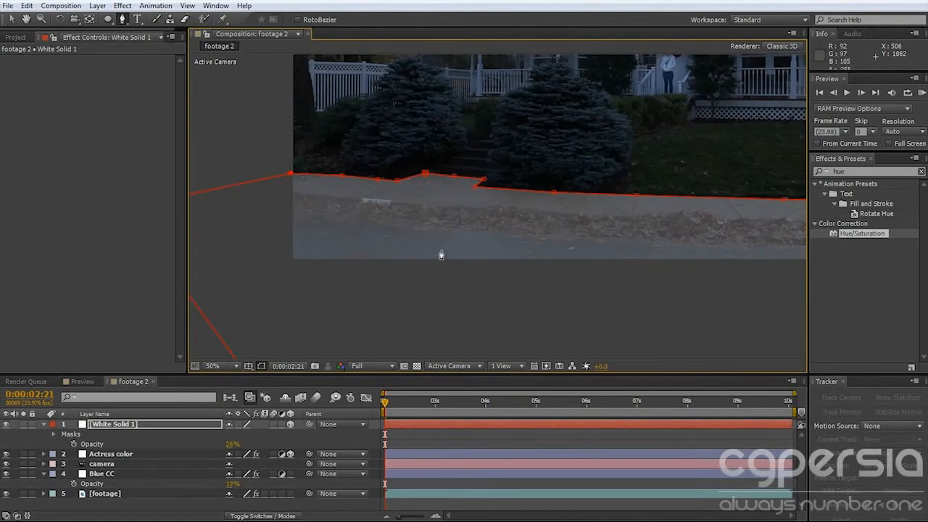
click(297, 210)
click(371, 219)
click(514, 229)
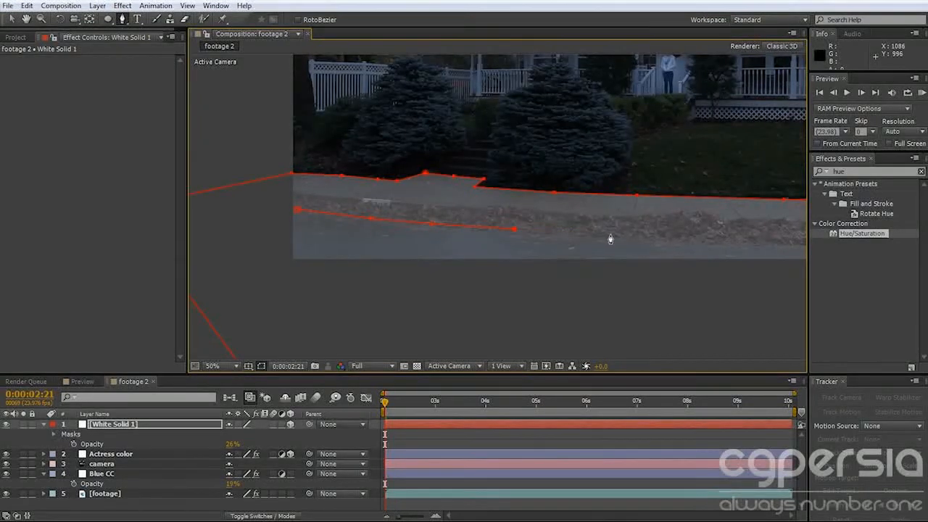
drag(700, 239, 548, 241)
click(544, 236)
click(763, 239)
click(777, 226)
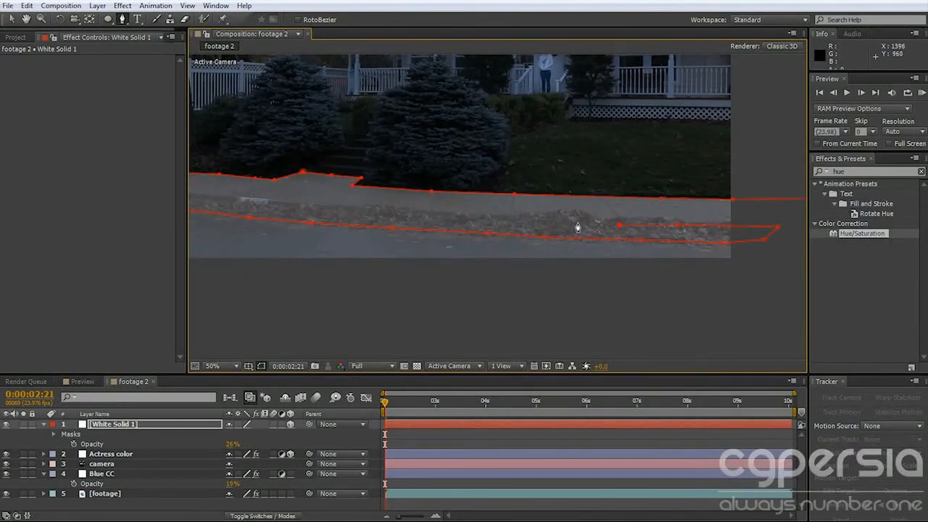
Trace the second mask back along the leaf strip's sidewalk-side edge and close it beyond the frame's left side.
drag(479, 235, 646, 239)
click(647, 231)
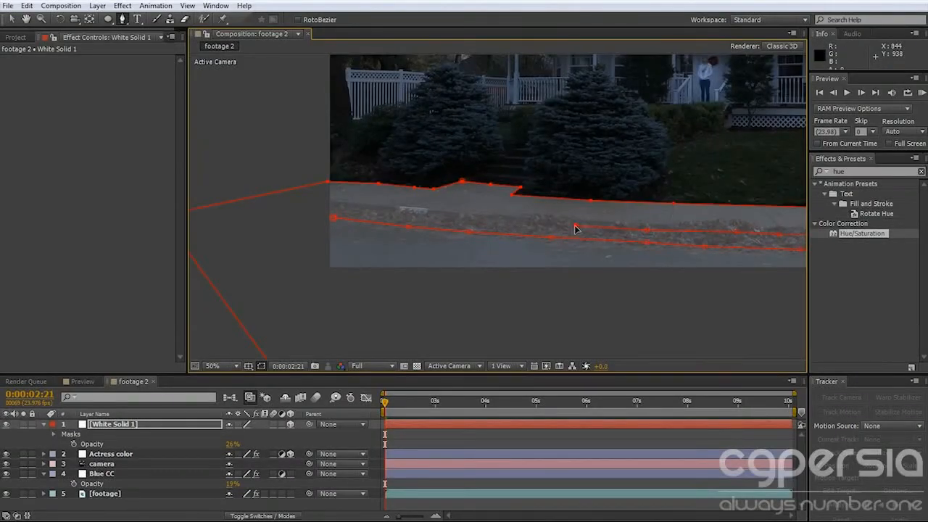
click(443, 218)
click(332, 218)
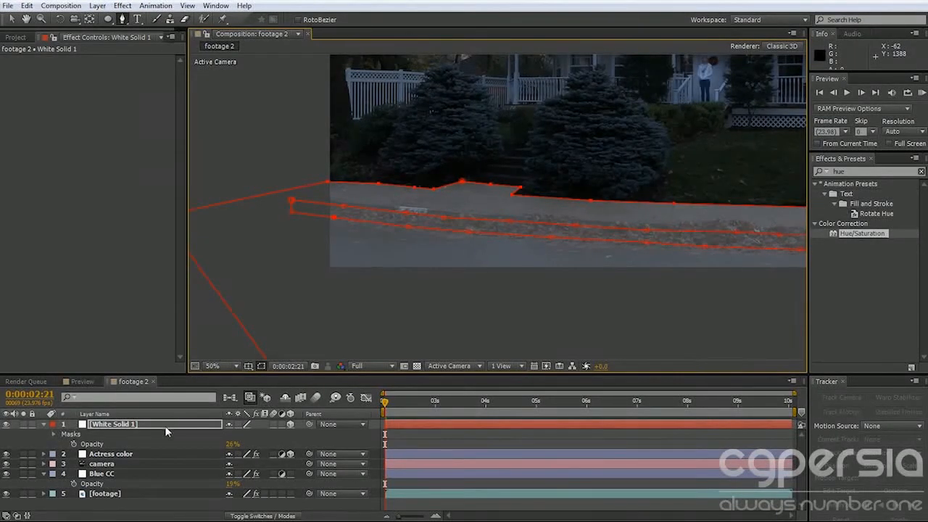
Set Mask 2 of the white solid to Subtract to cut out the leaf strip.
key(m)
key(m)
key(m)
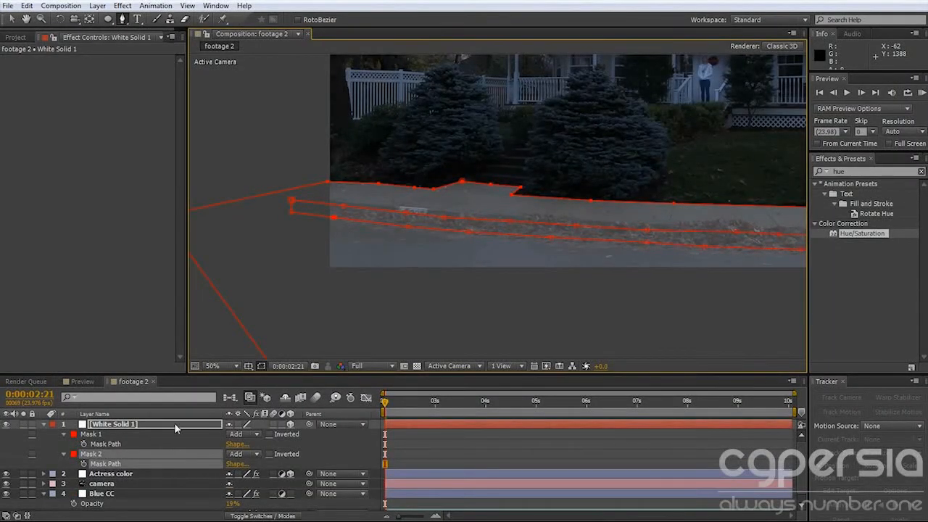
click(245, 454)
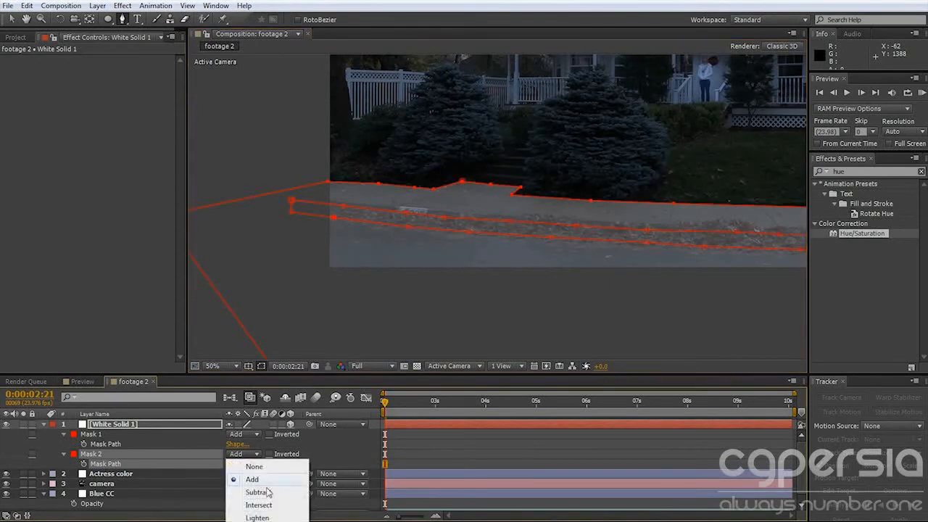
click(271, 493)
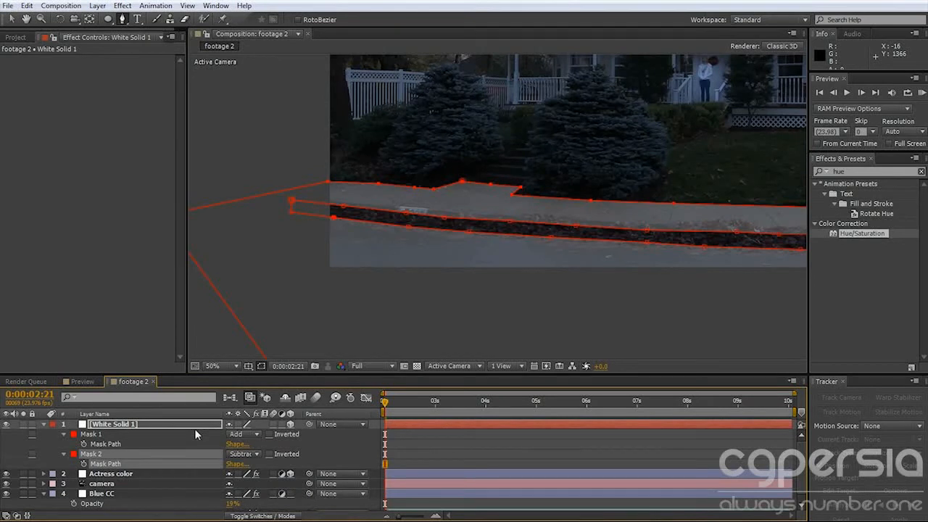
Feather Mask 2 by 94 pixels and Mask 1 by 46 pixels.
key(f)
drag(249, 465, 303, 464)
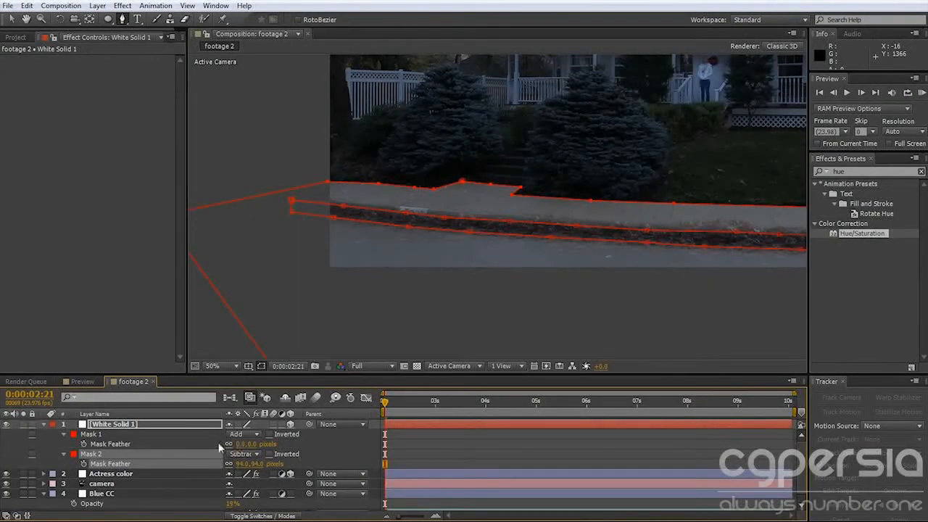
drag(237, 443, 307, 432)
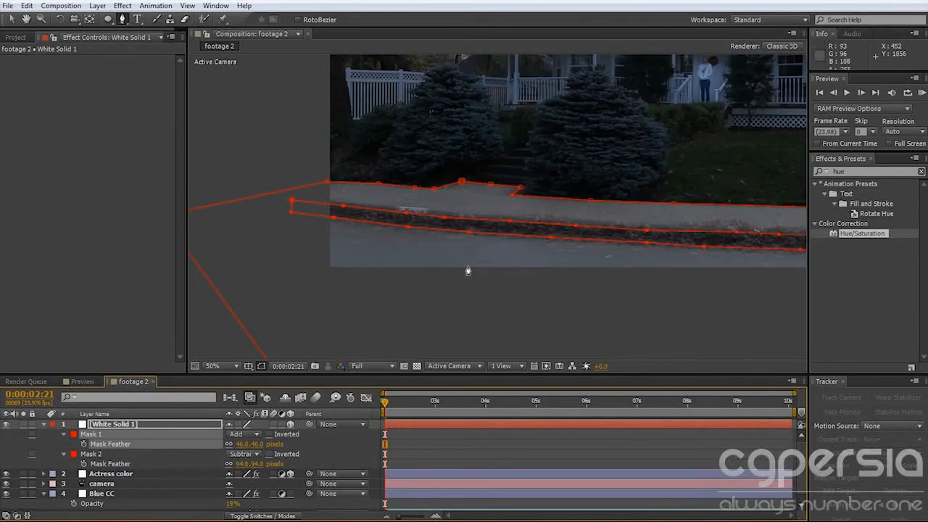
key(v)
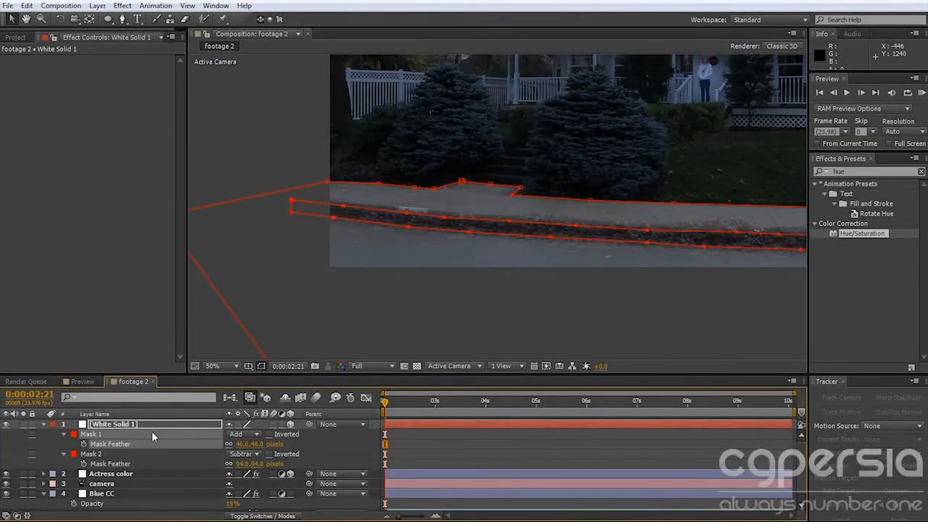
Raise the white solid's opacity to 100%.
click(121, 426)
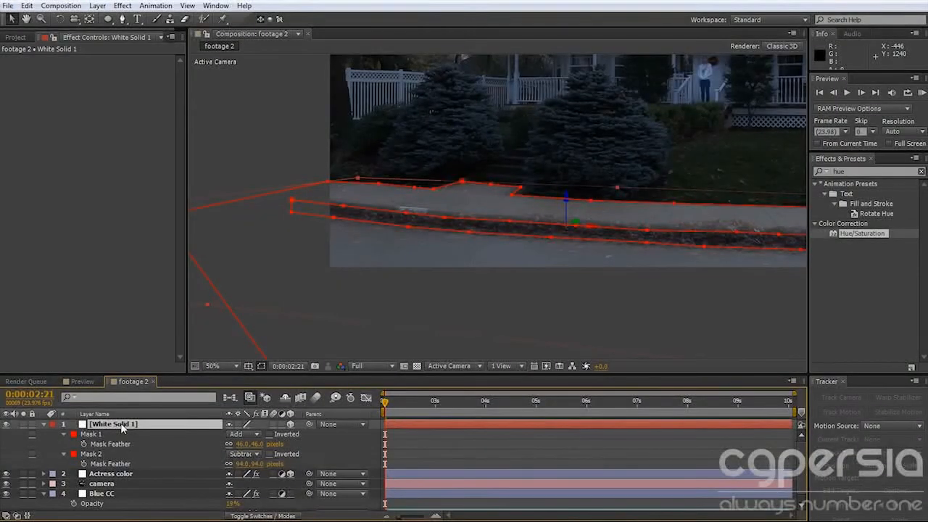
key(t)
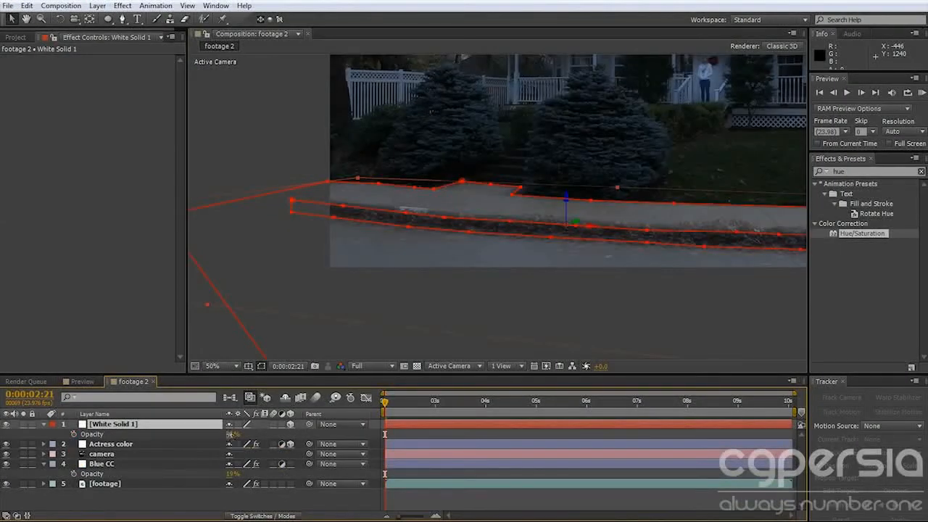
drag(233, 435, 604, 436)
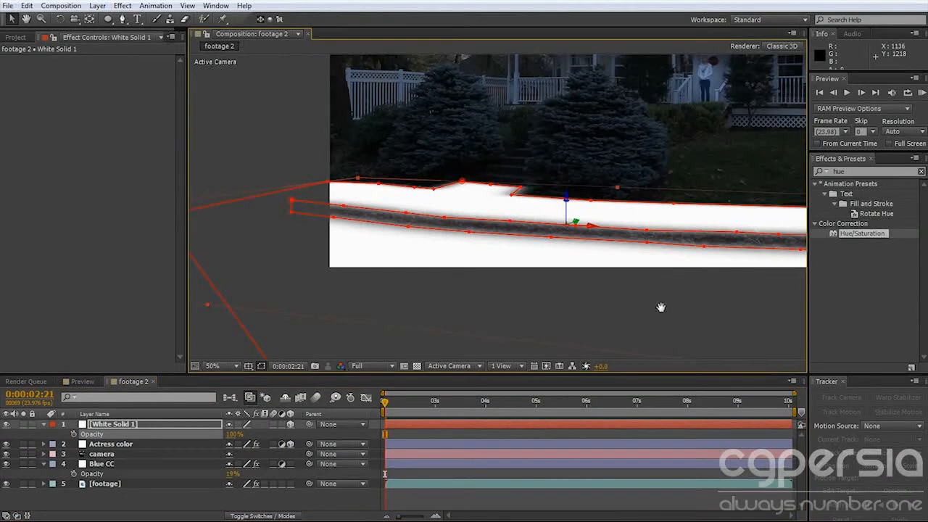
Examine how the masked white solid covers the street and sidewalk, both in the full frame and close up.
drag(661, 308, 531, 317)
scroll(500, 322, down, 2)
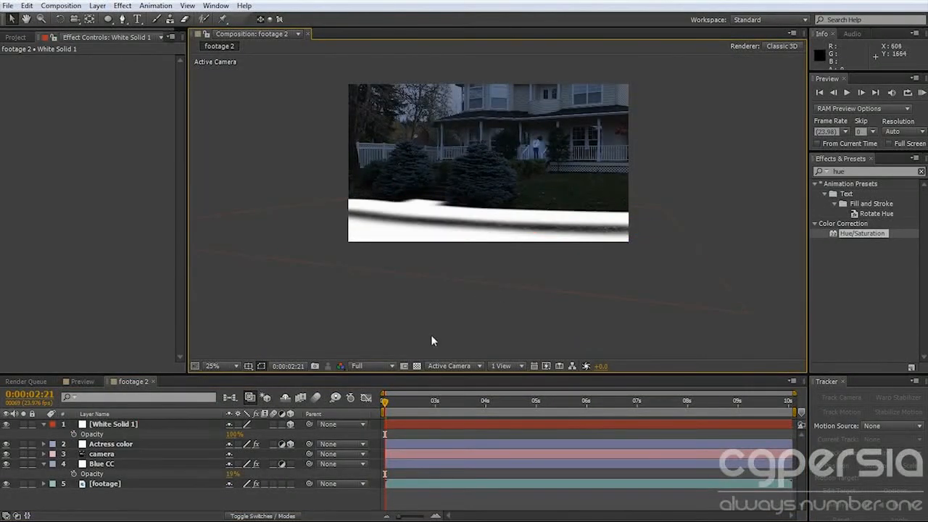
mouse_move(393, 400)
mouse_down()
mouse_move(740, 406)
mouse_move(391, 414)
mouse_up()
drag(385, 414, 385, 411)
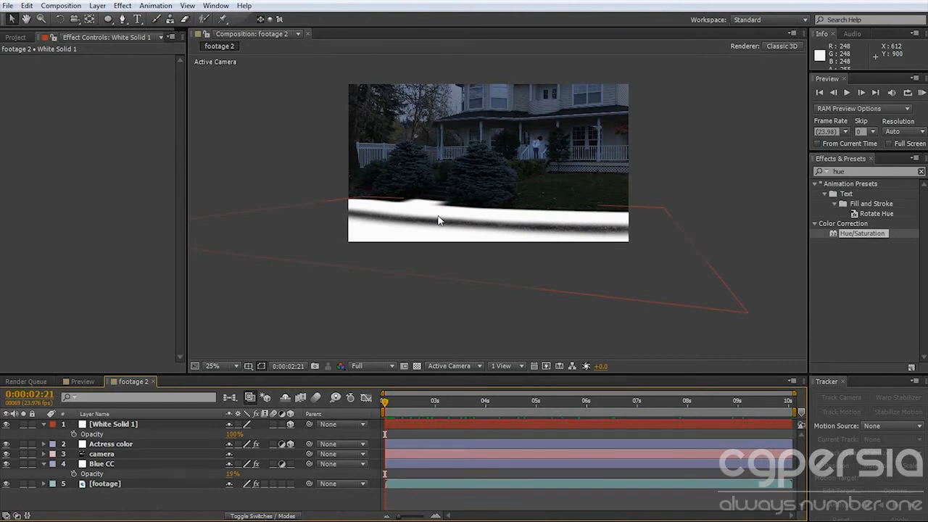
drag(427, 253, 459, 259)
key(period)
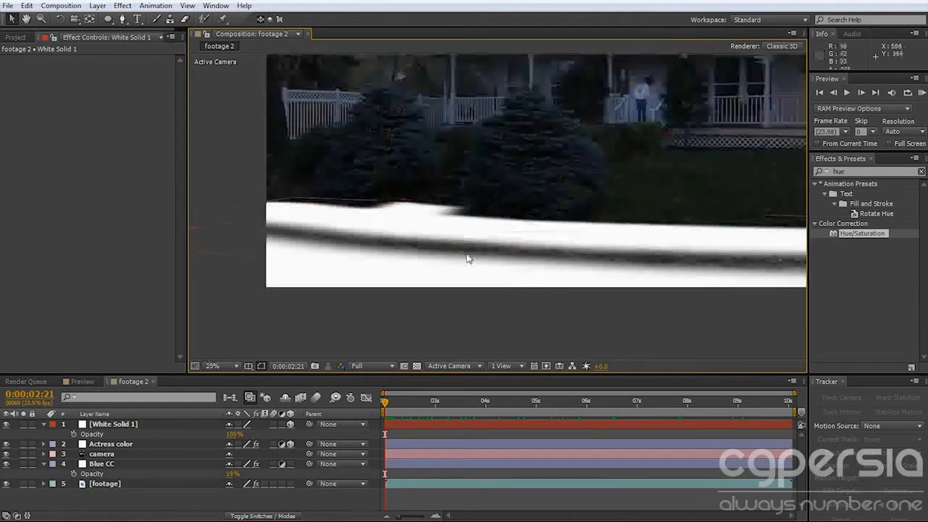
key(comma)
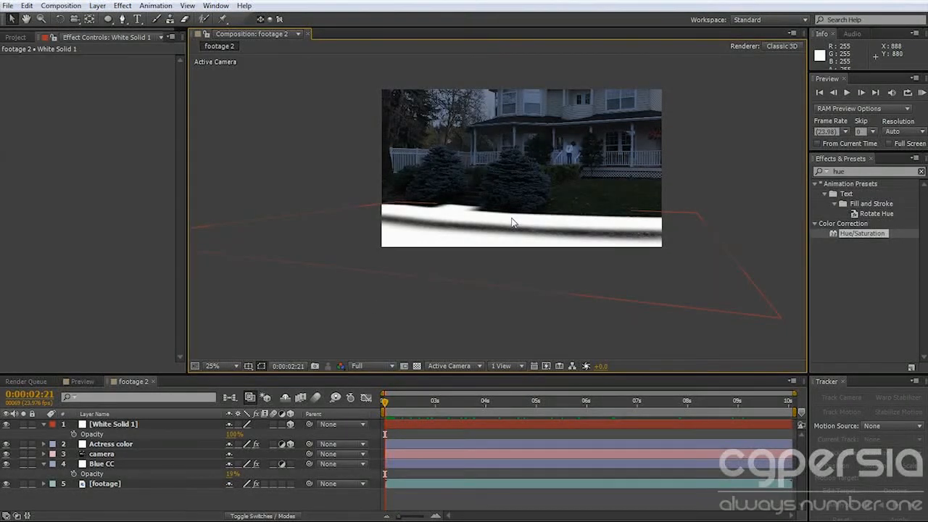
Pre-compose the white solid as "Floor", leaving all attributes in the footage 2 composition.
click(118, 422)
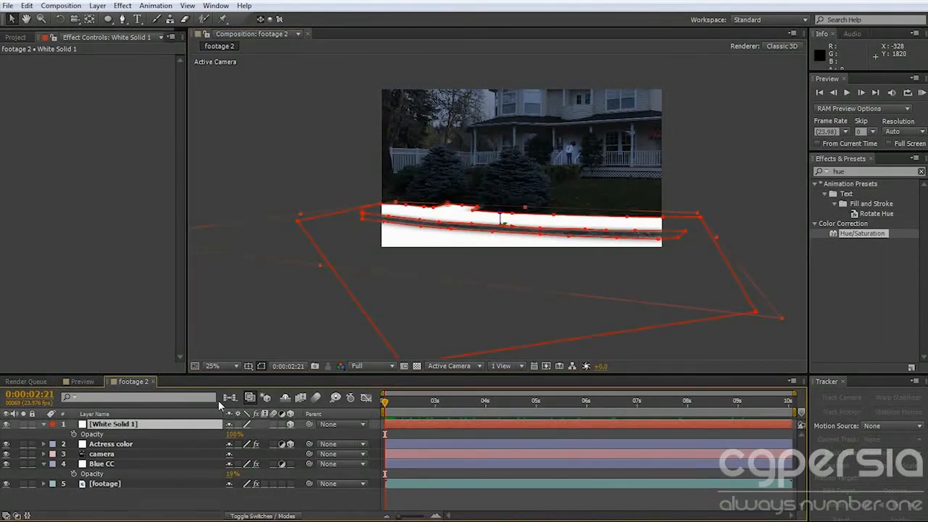
key(ctrl+shift+c)
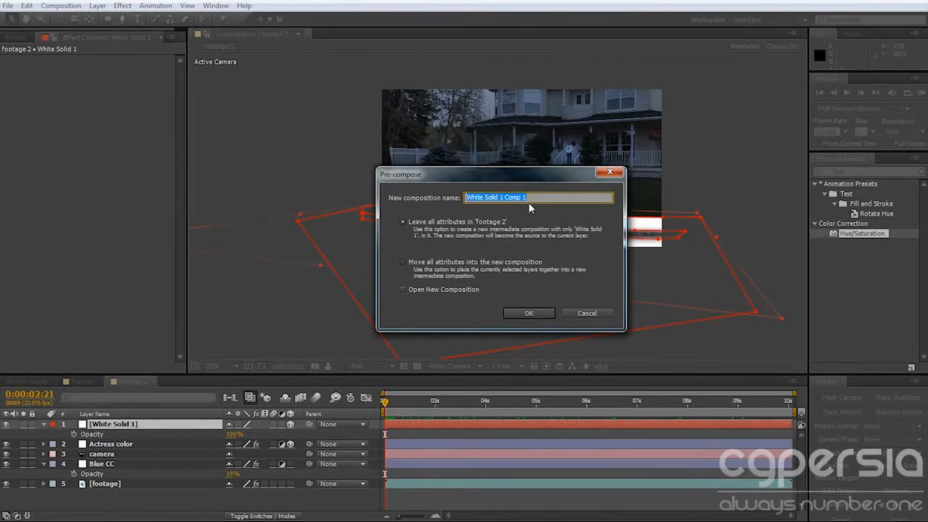
text(Floor)
key(Return)
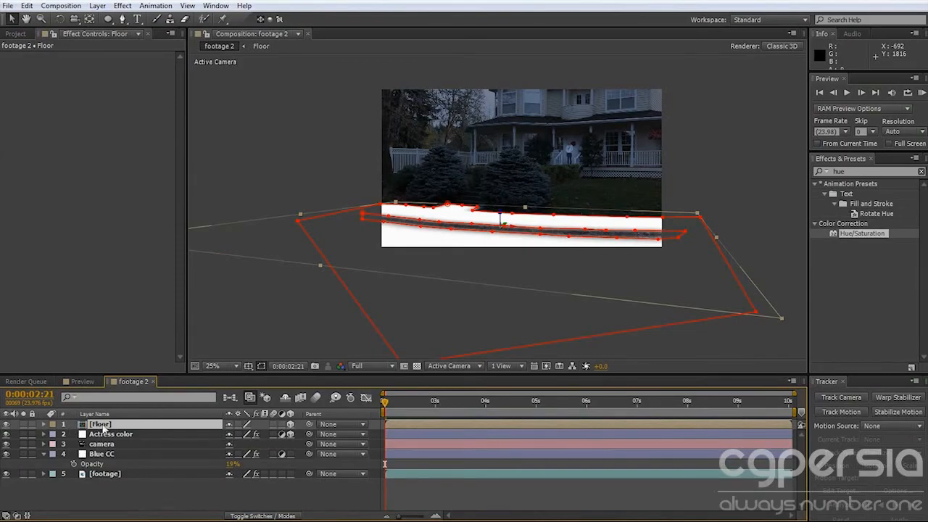
Open the Floor composition to check its contents, and close the Preview composition.
double_click(102, 426)
drag(400, 401, 498, 403)
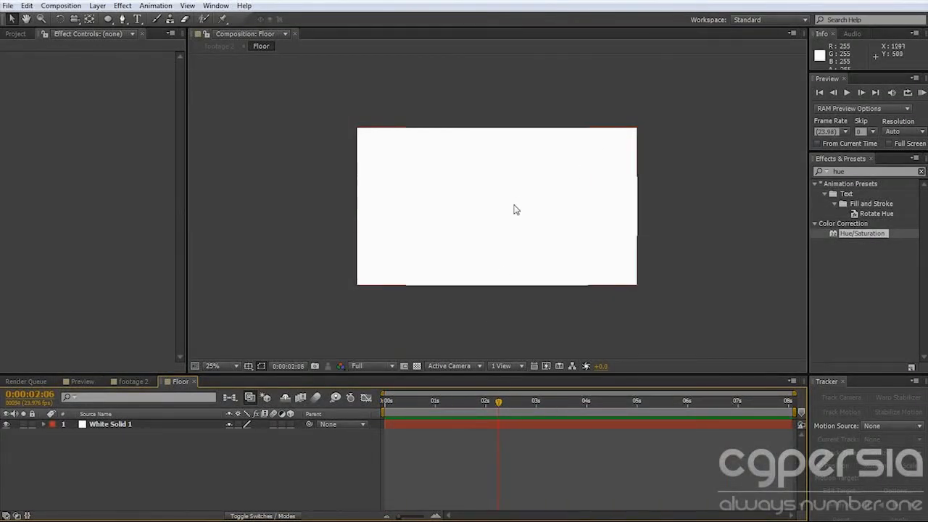
click(85, 382)
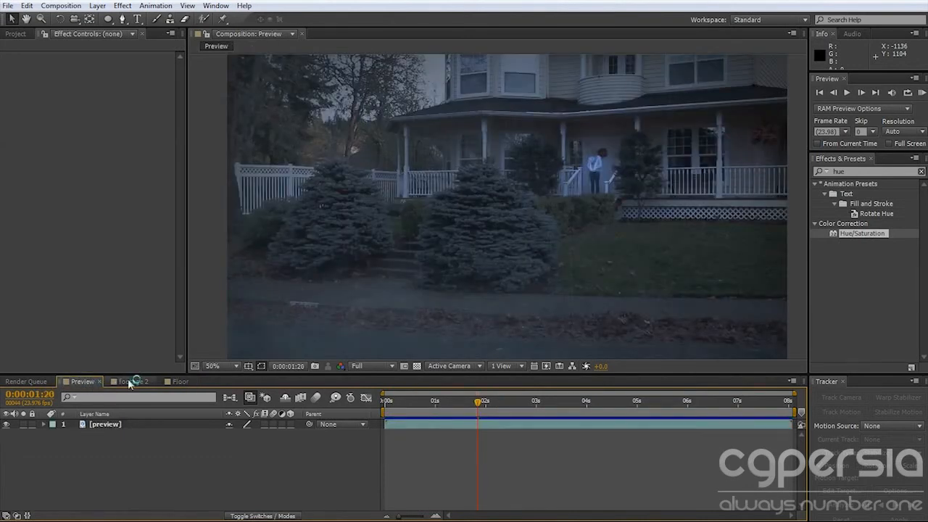
click(100, 381)
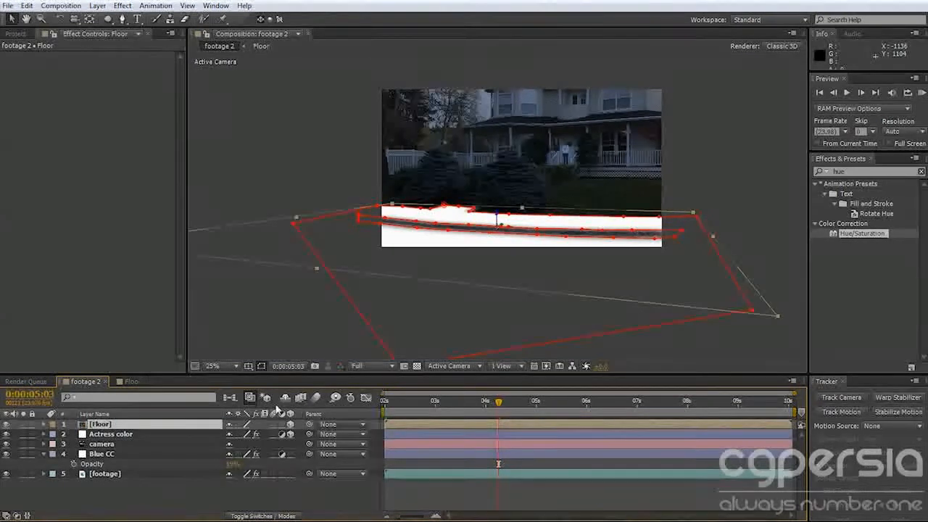
Cut Mask 1 and Mask 2 from the Floor layer in the footage 2 composition.
key(m)
click(92, 433)
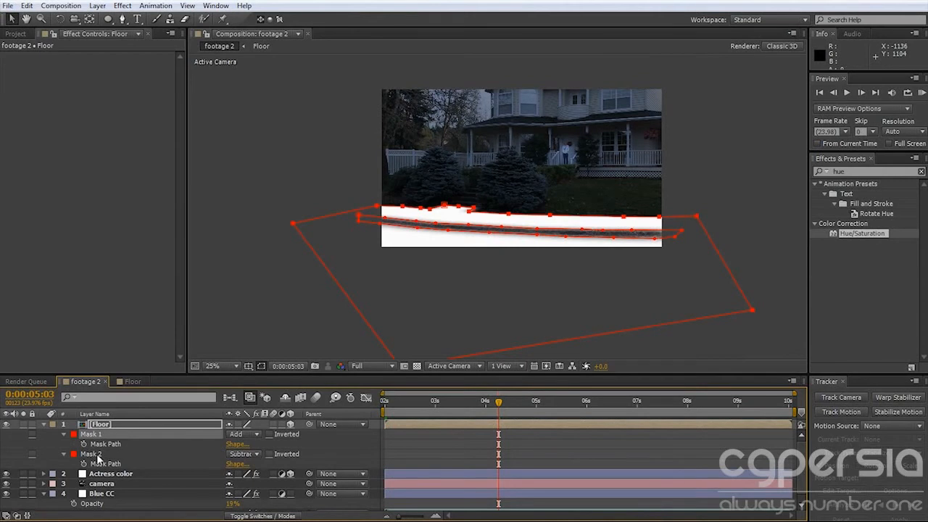
shift+click(97, 455)
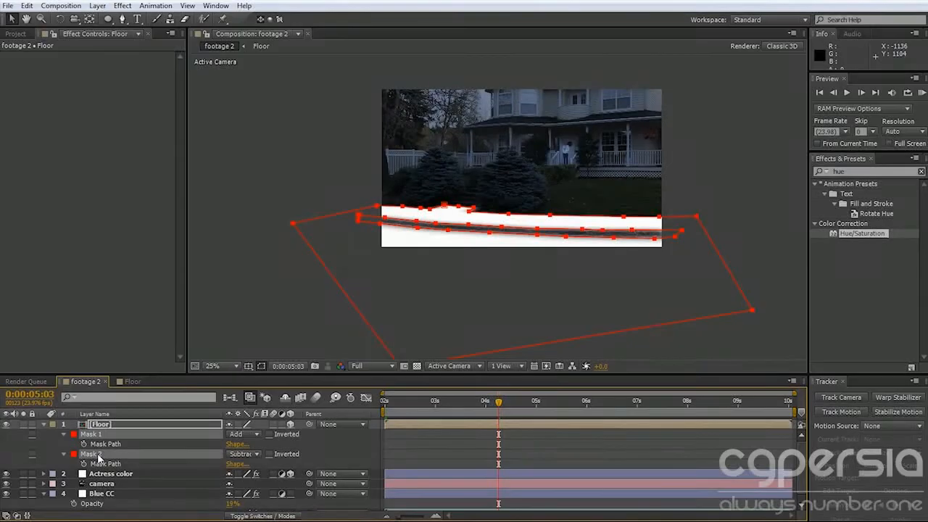
key(Delete)
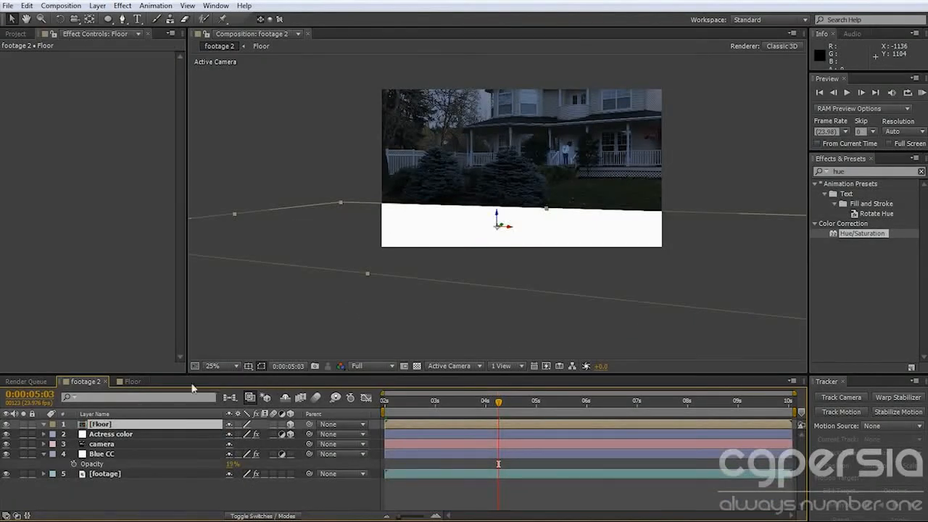
Paste the two masks onto White Solid 1 inside the Floor composition, and check the floor coverage across time in footage 2.
click(138, 382)
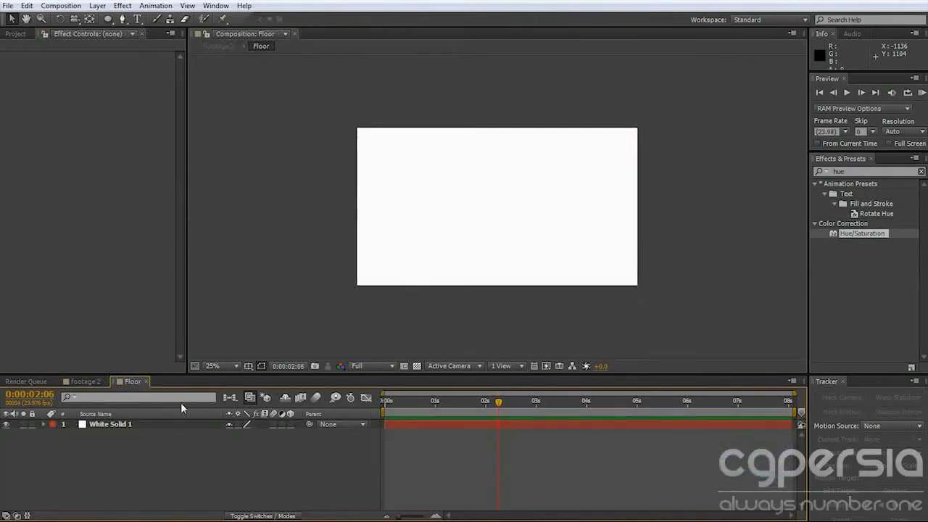
click(104, 425)
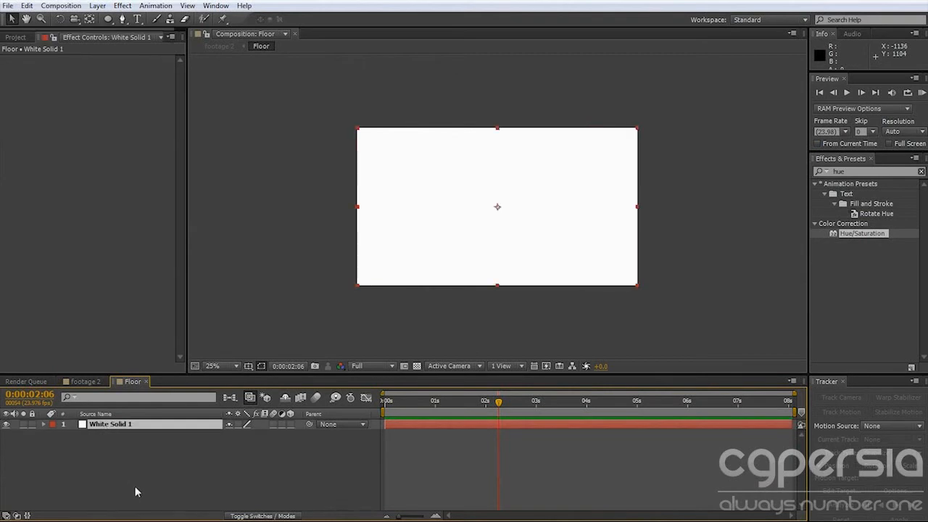
key(ctrl+v)
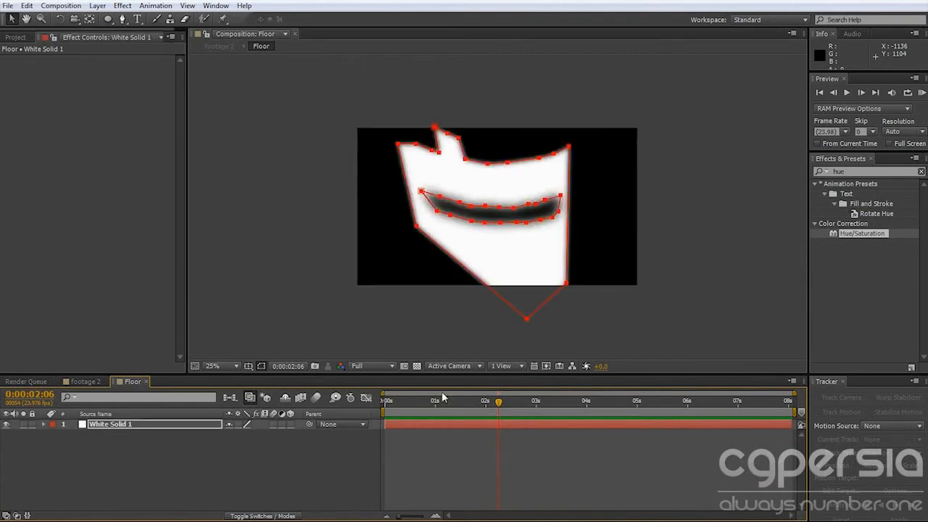
drag(443, 401, 530, 402)
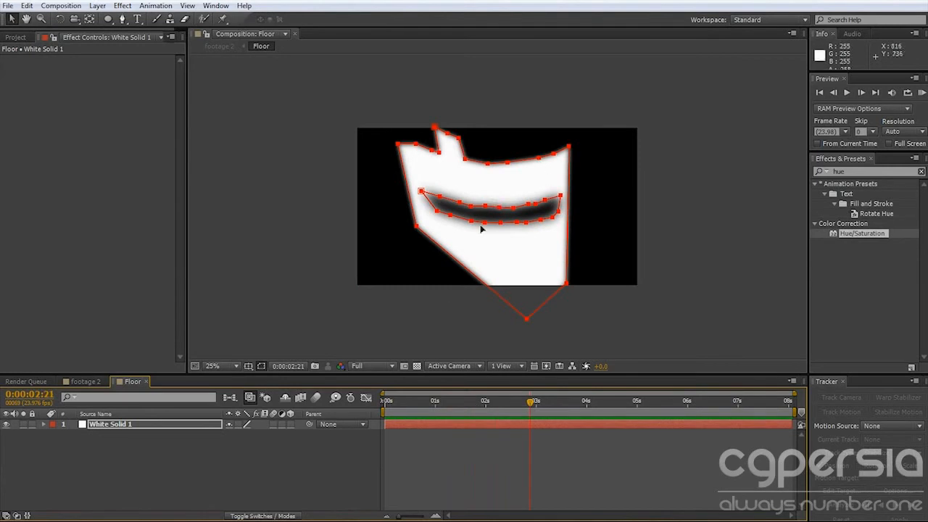
click(90, 381)
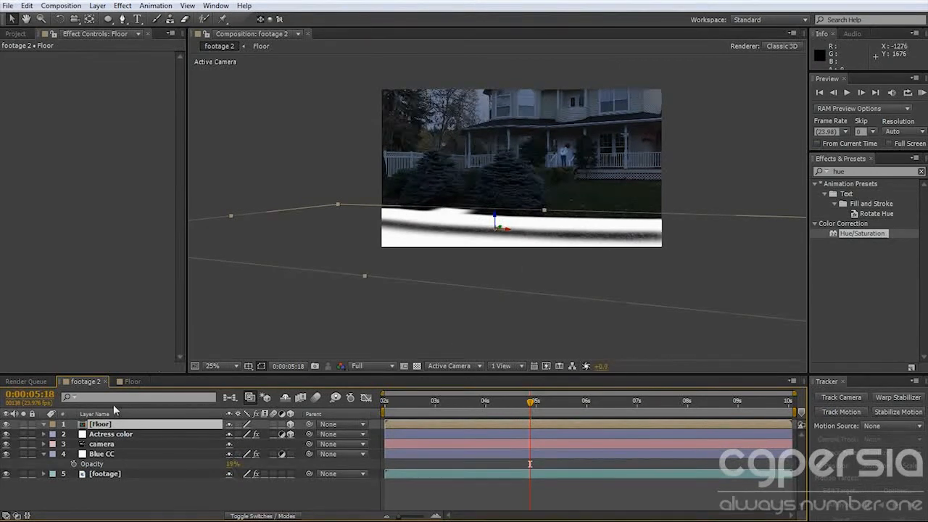
drag(514, 407, 621, 405)
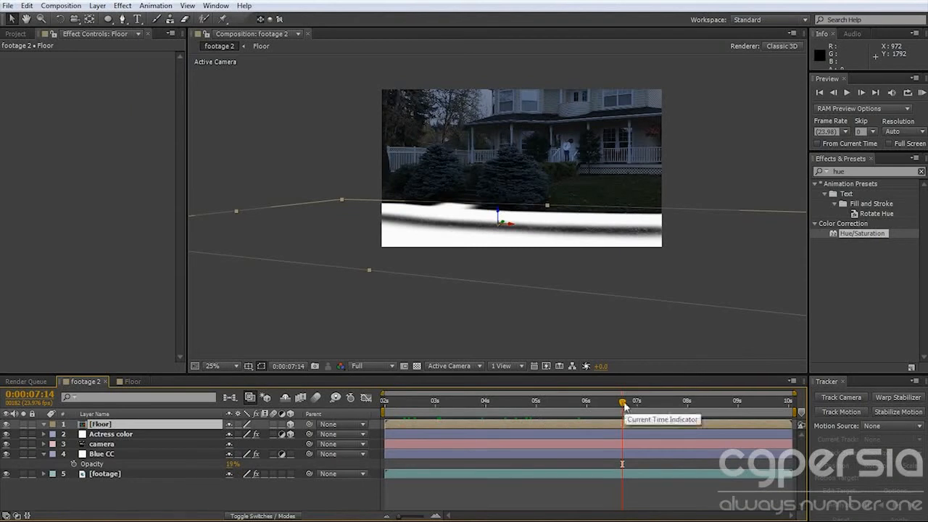
drag(622, 403, 561, 403)
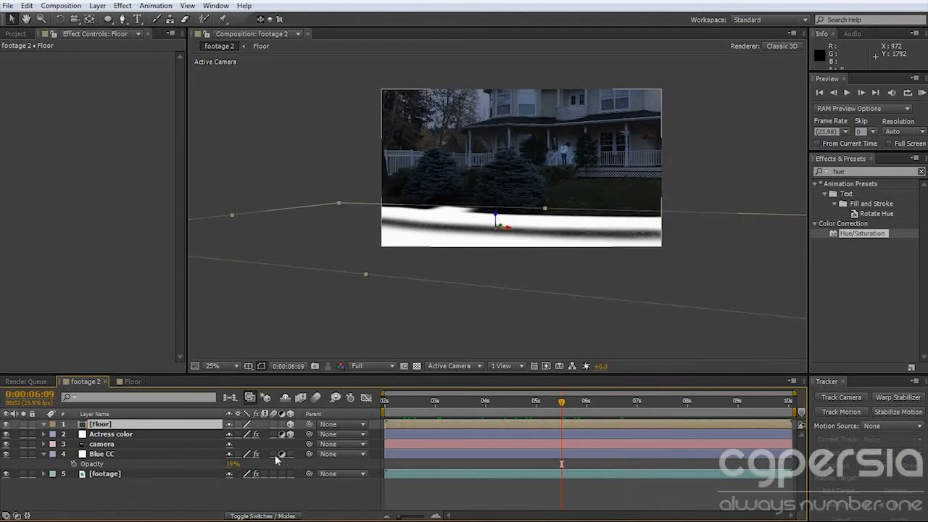
Create a new red solid at 1920 × 1080 px in the footage 2 composition.
click(151, 486)
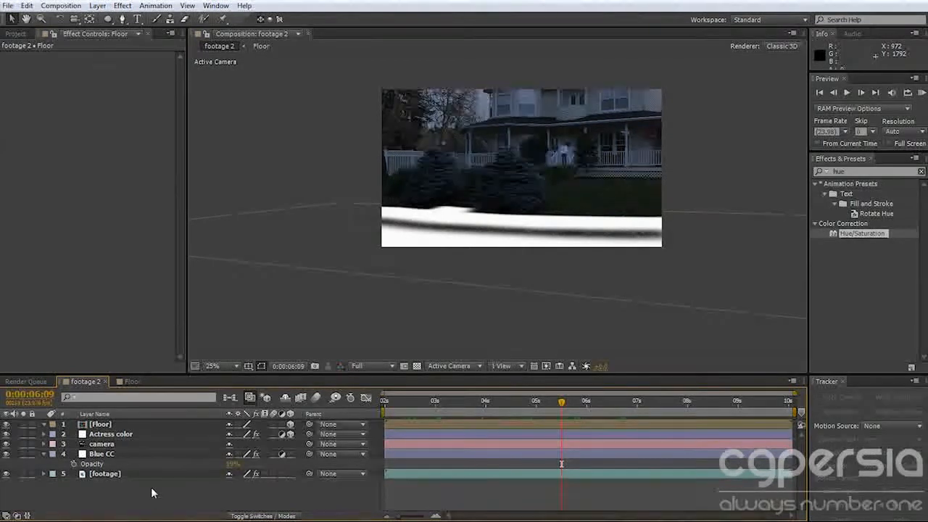
key(ctrl+y)
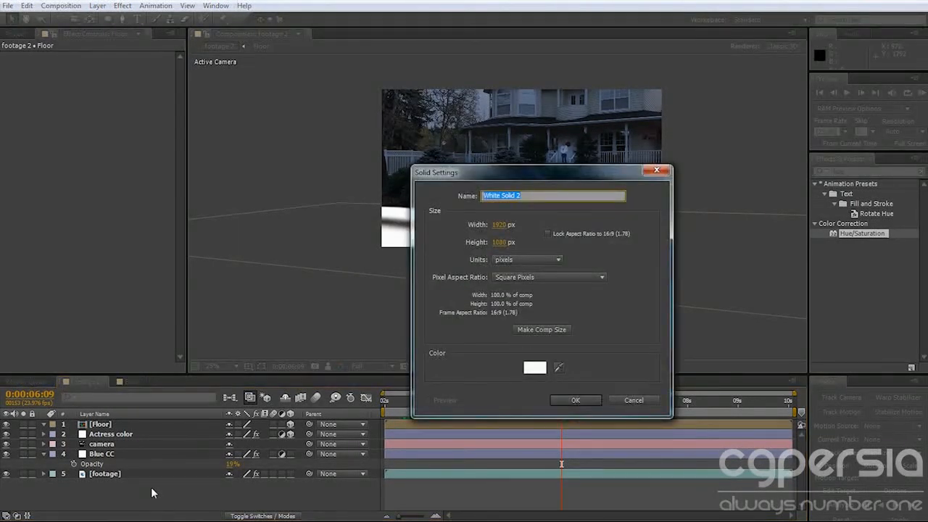
click(535, 366)
click(550, 224)
click(658, 225)
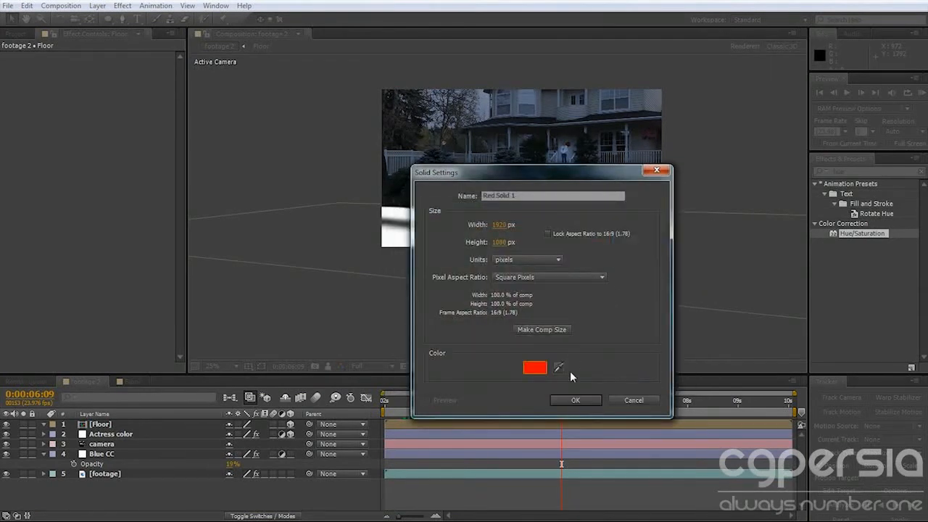
click(576, 399)
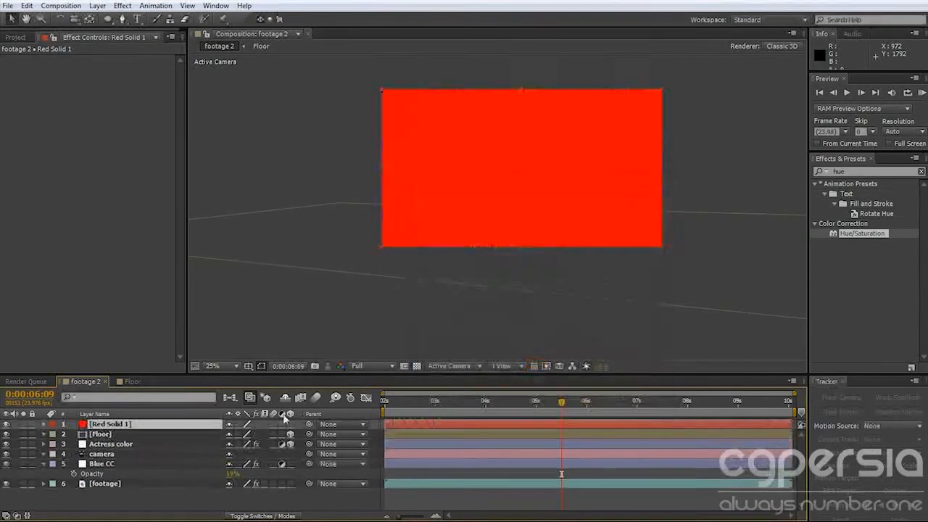
Find the Trapcode Particular effect and apply it to the red solid, with more room for its settings.
drag(856, 172, 782, 176)
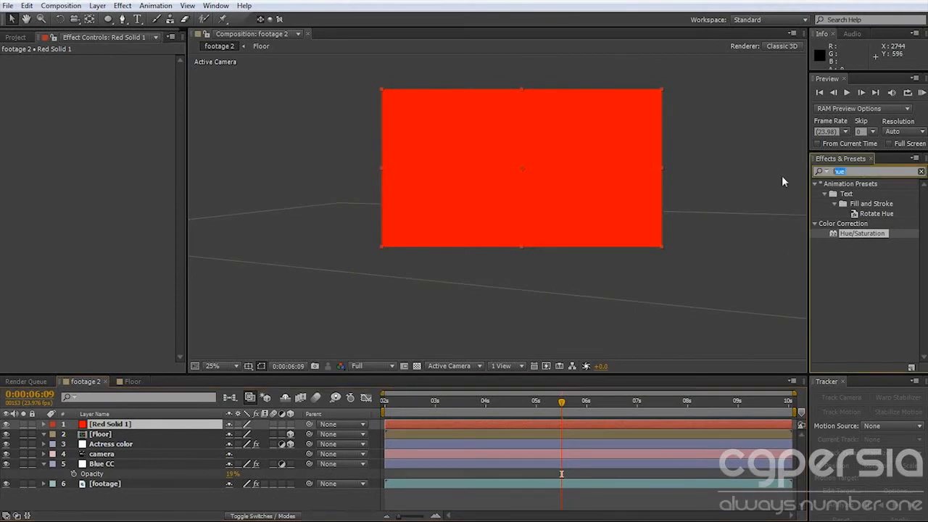
text(particul)
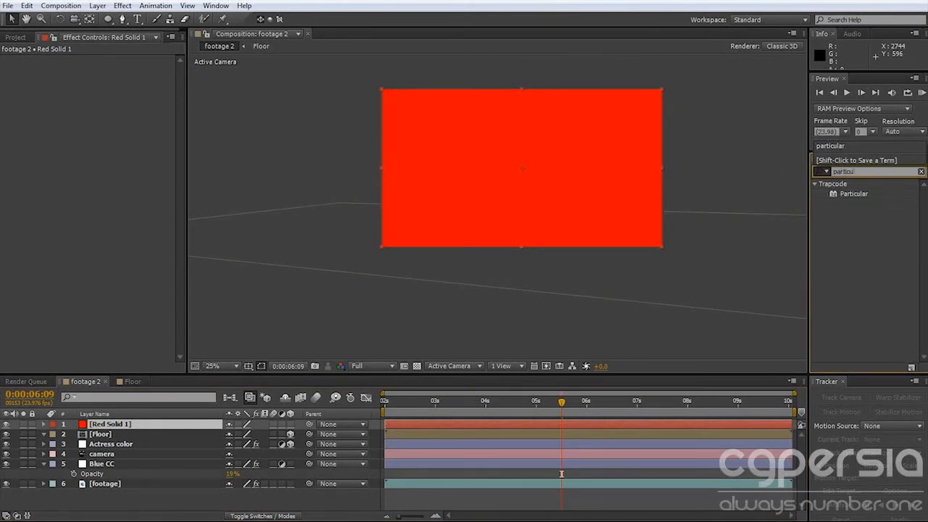
double_click(858, 194)
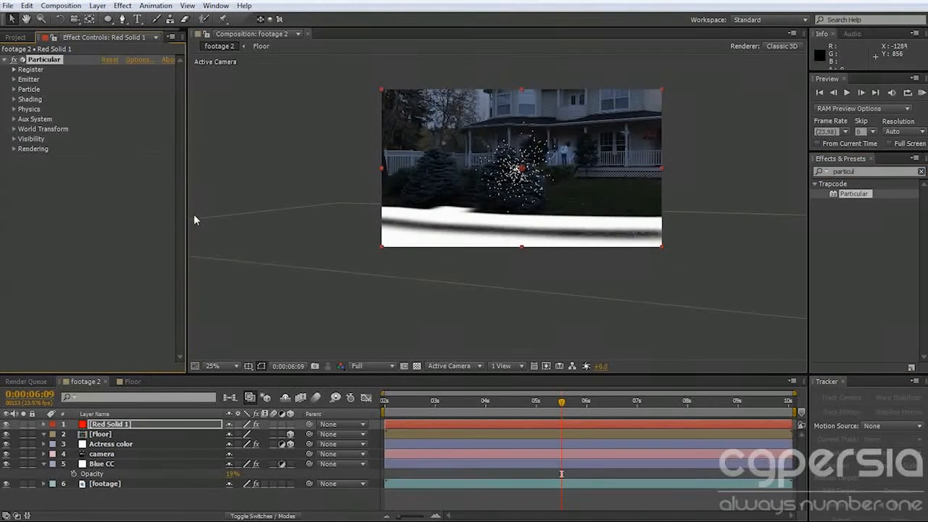
drag(185, 220, 209, 220)
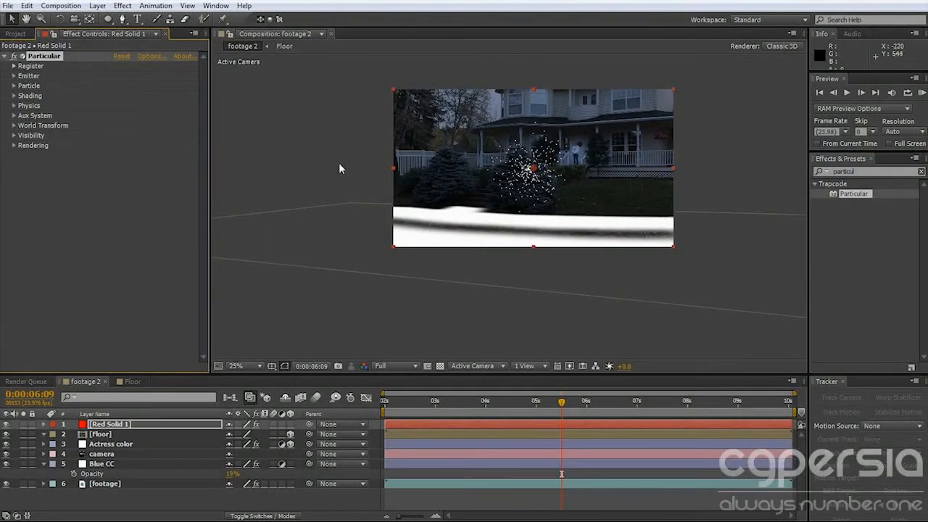
Set the Particular emitter's Direction to Directional and its X Rotation to -90°.
click(14, 76)
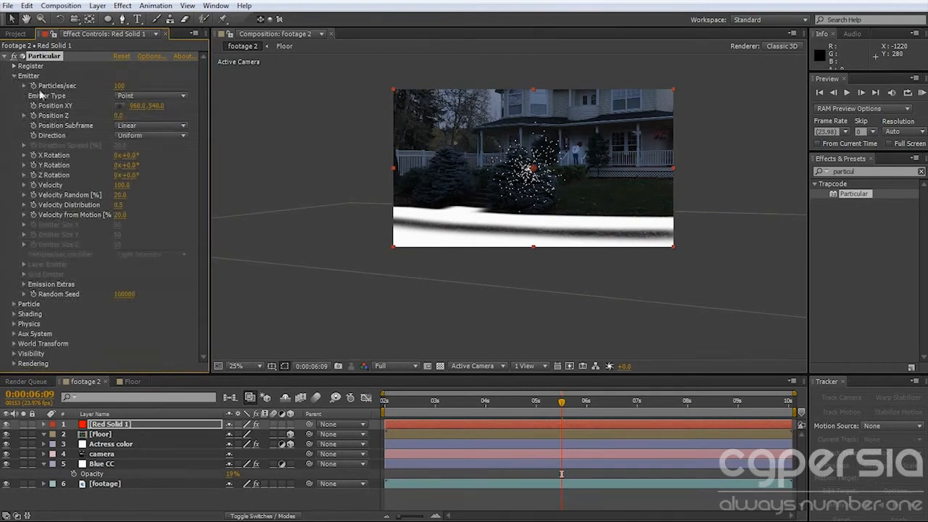
click(138, 135)
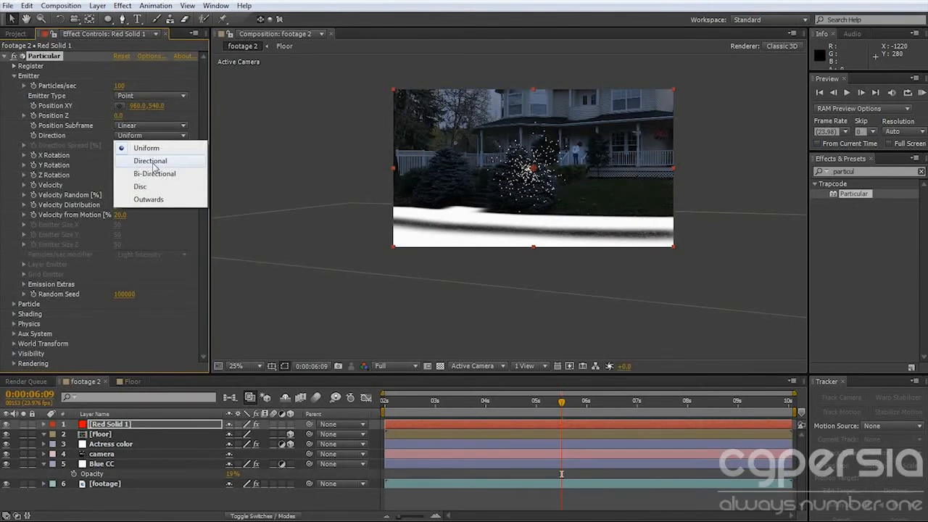
click(153, 161)
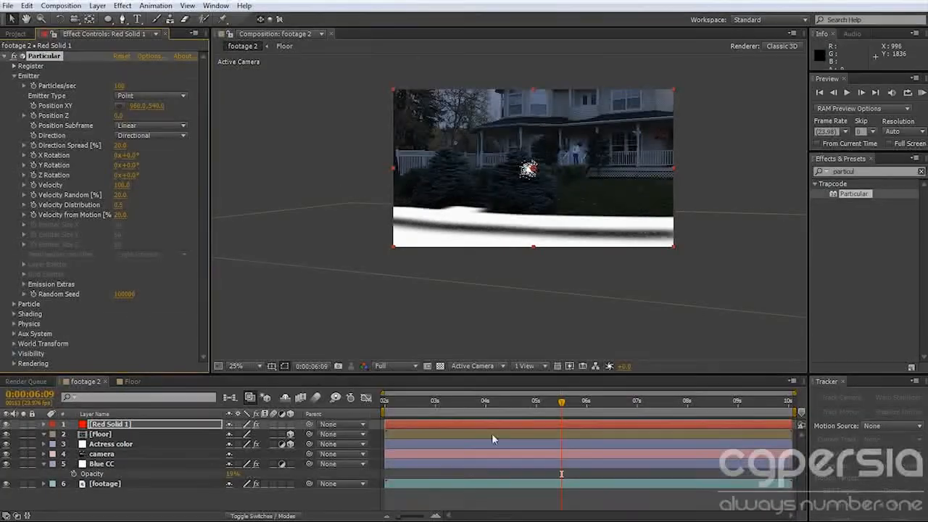
drag(439, 410, 596, 414)
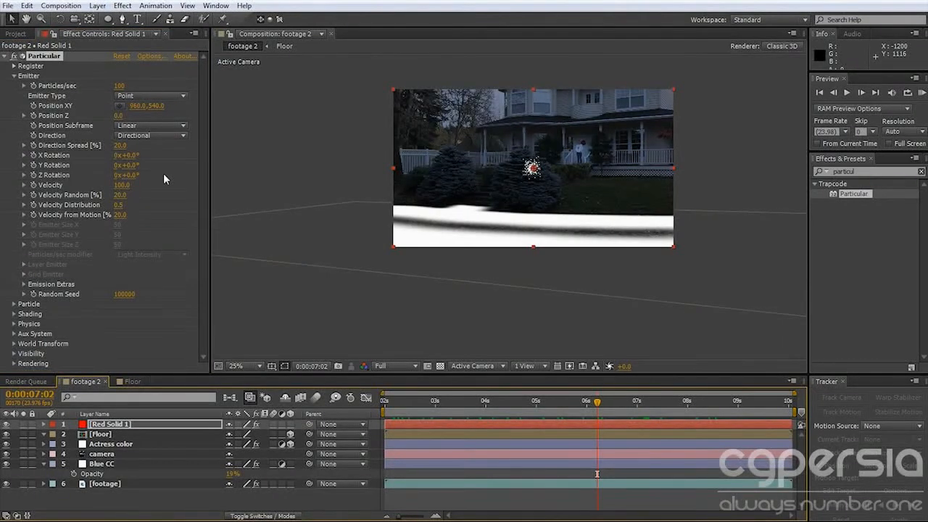
mouse_move(129, 155)
mouse_down()
mouse_move(331, 170)
mouse_move(124, 168)
mouse_up()
click(131, 157)
key(Return)
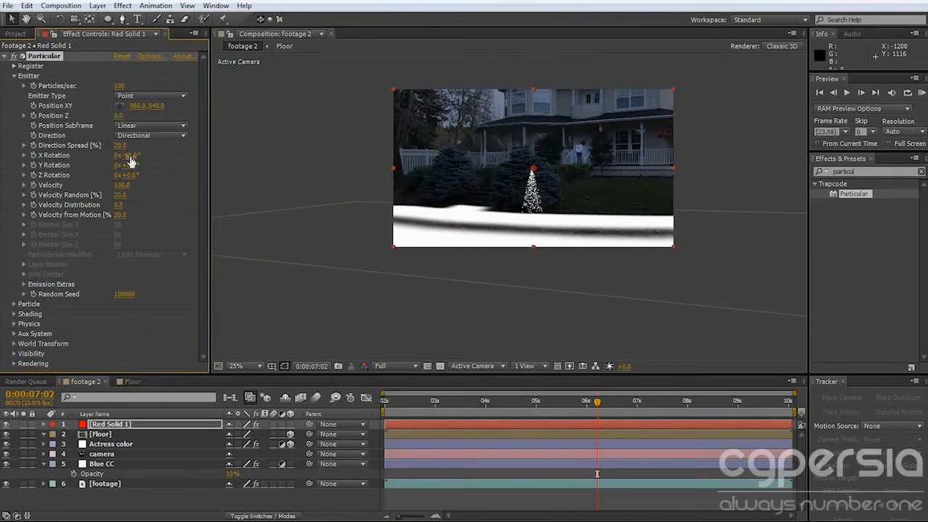
Examine how the particle stream sits in the tracked camera's 3D space across the shot, both in the full frame and close up.
drag(386, 406, 580, 406)
scroll(570, 150, up, 2)
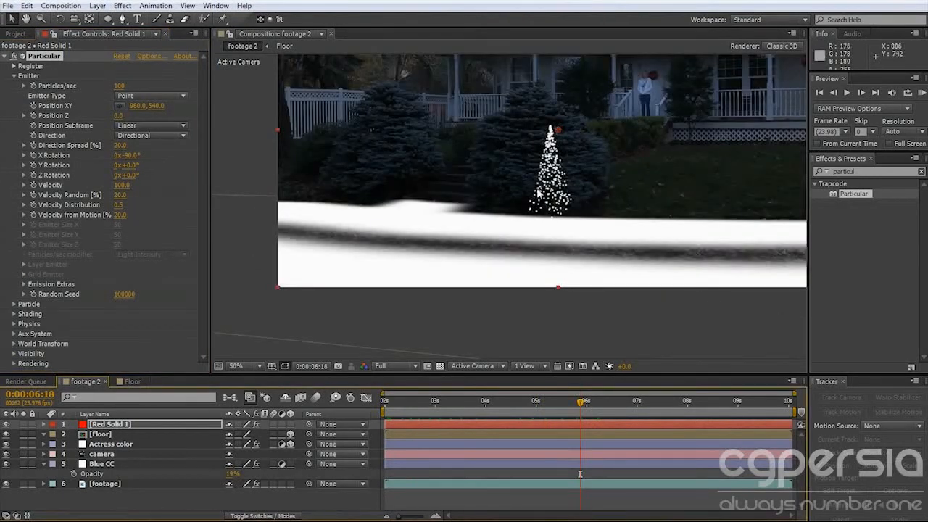
drag(538, 192, 476, 262)
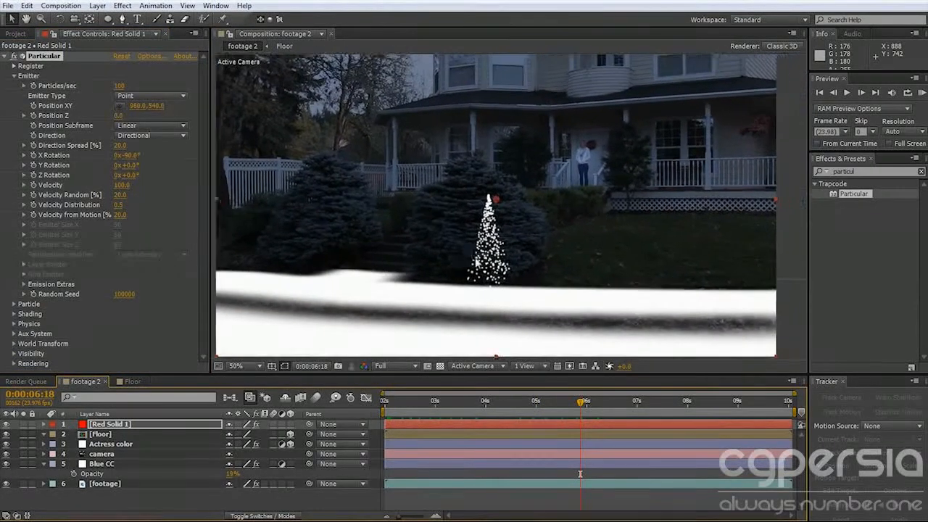
scroll(476, 263, down, 2)
drag(515, 400, 479, 413)
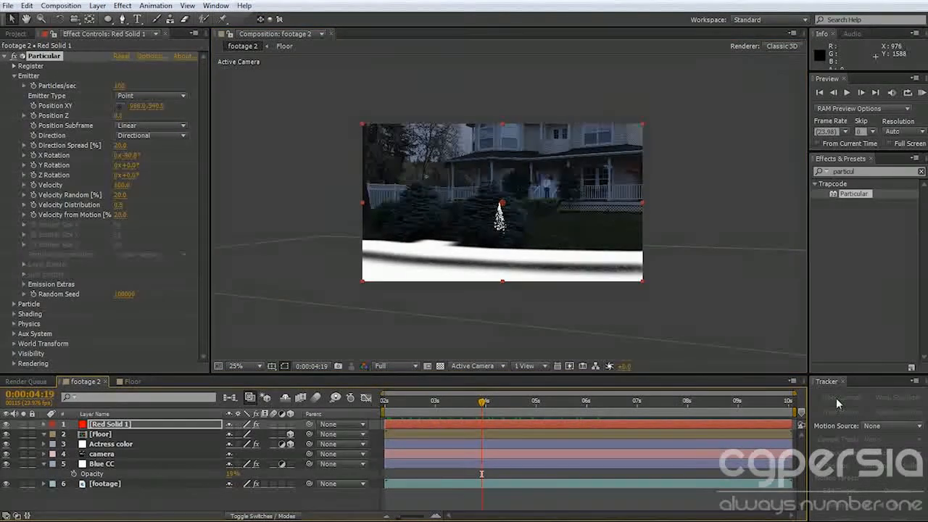
click(102, 454)
drag(461, 405, 572, 409)
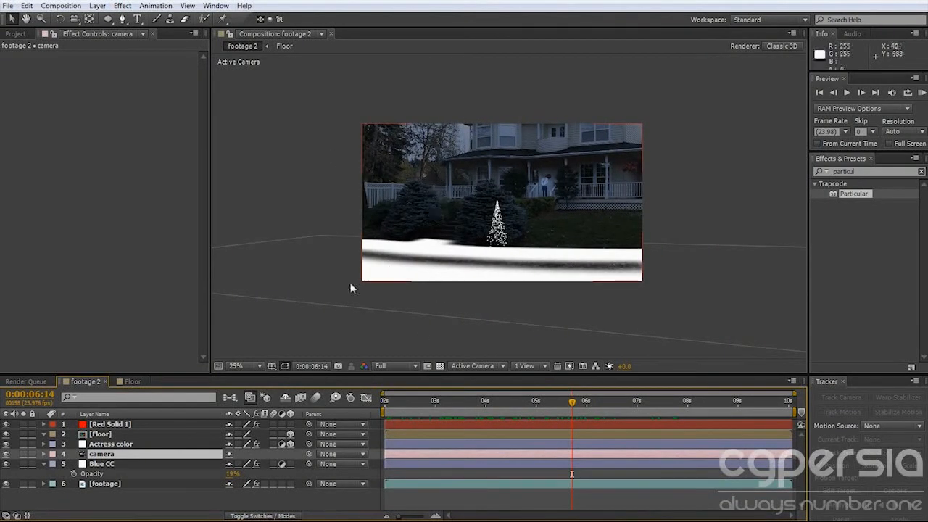
click(116, 424)
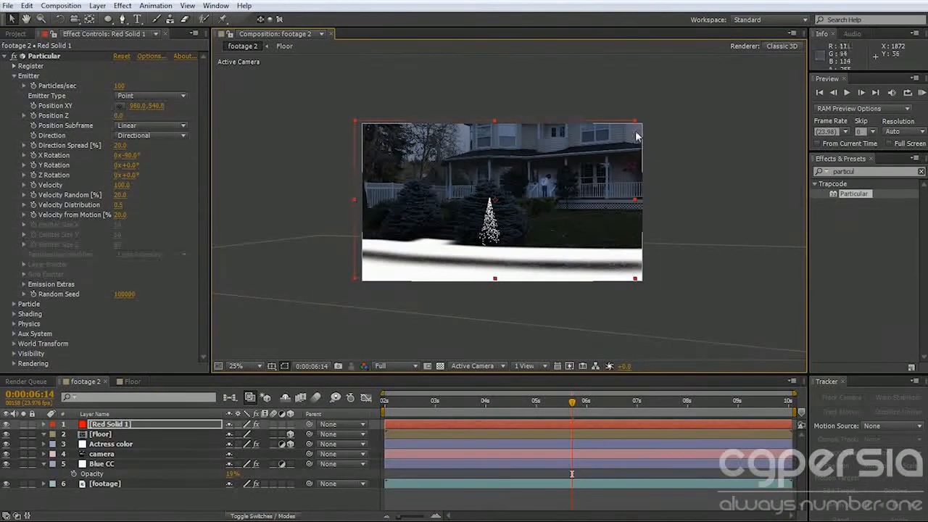
key(period)
drag(645, 170, 520, 194)
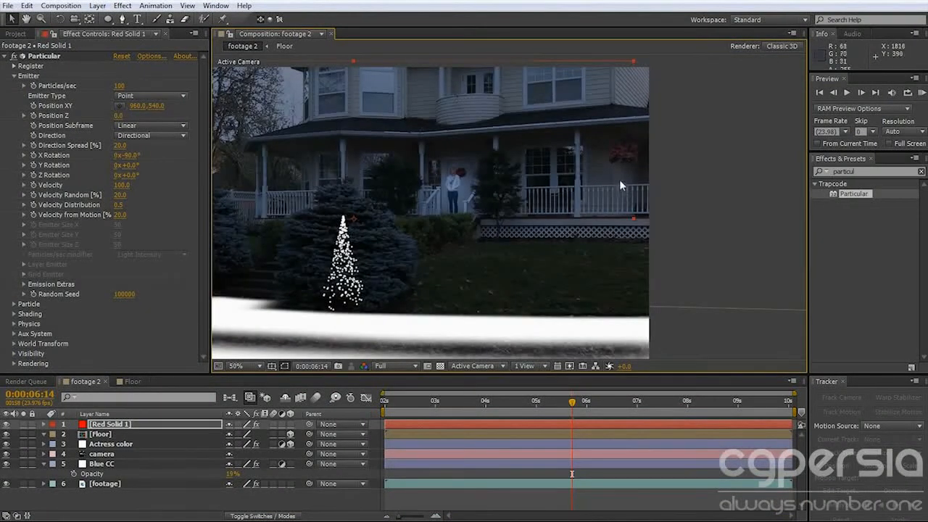
key(comma)
drag(626, 401, 590, 414)
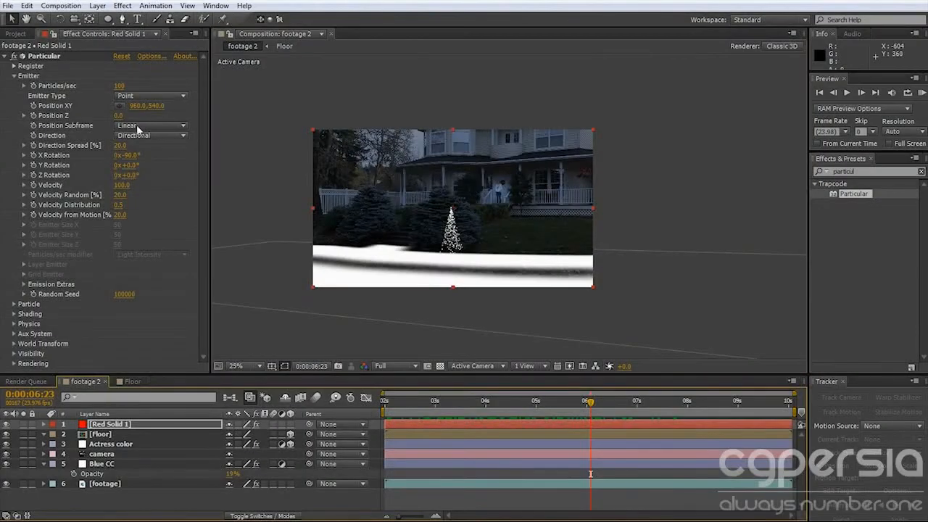
Change the Emitter Type to Box and set the Direction Spread to 5%.
click(143, 101)
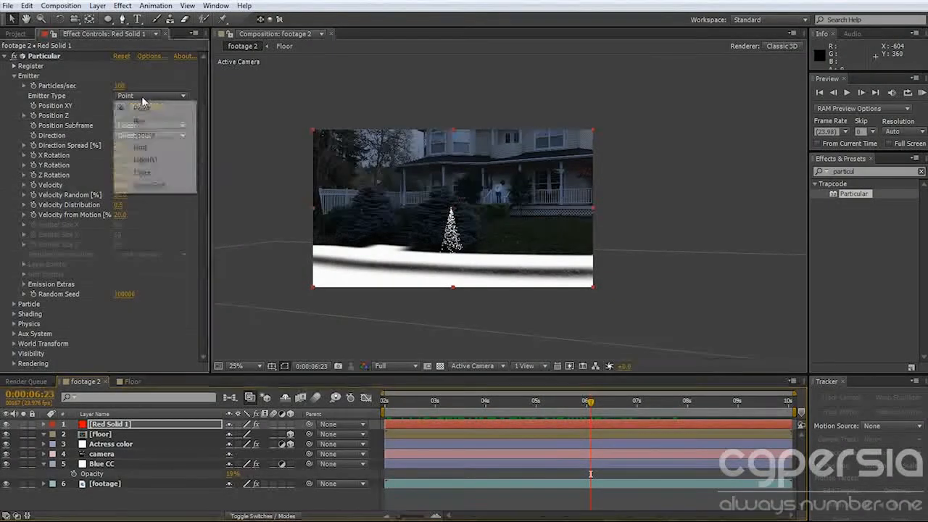
click(150, 122)
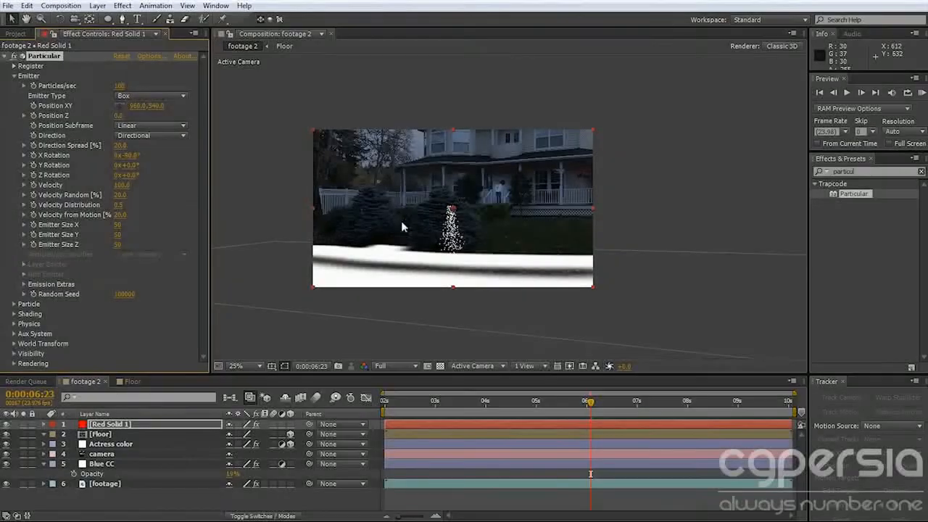
click(120, 147)
text(5)
key(Return)
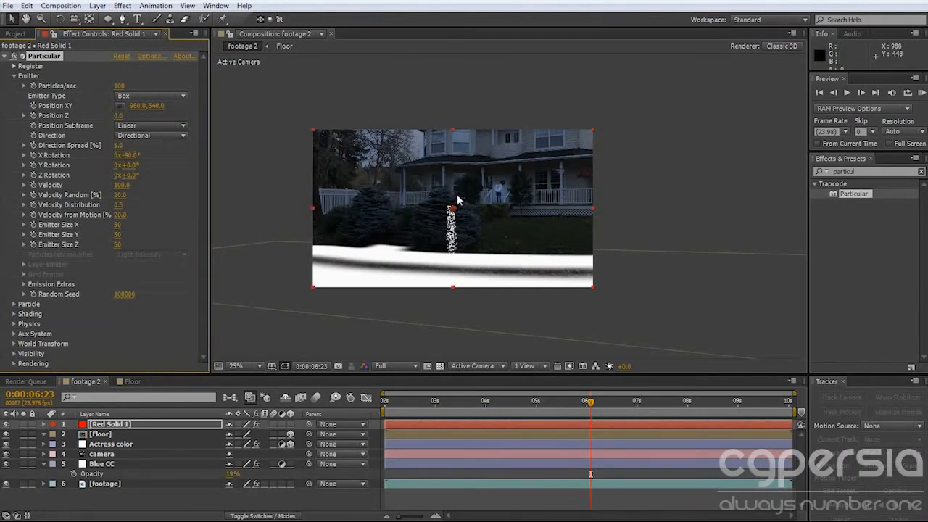
Set the Particular emitter's Y Rotation to 12° and its Emitter Size X to 2500.
drag(129, 165, 135, 166)
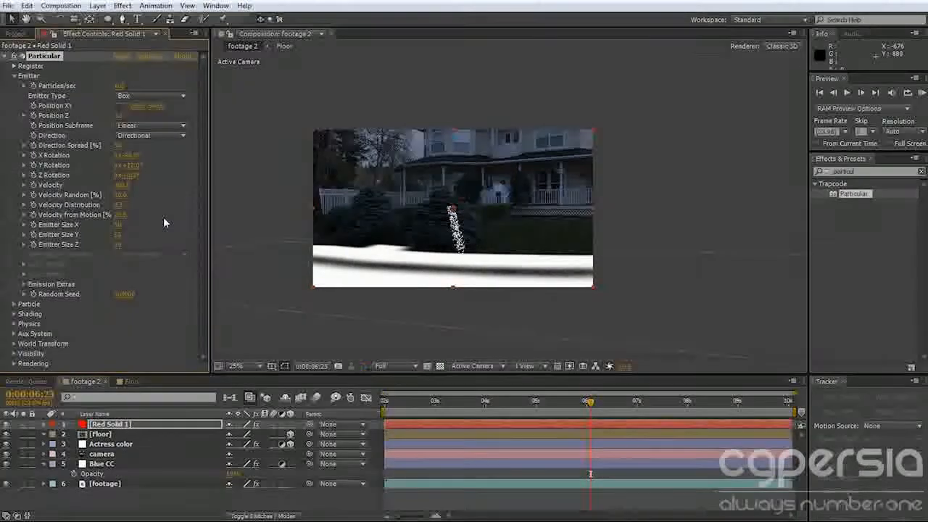
click(119, 225)
drag(119, 226, 922, 250)
click(121, 226)
text(2500)
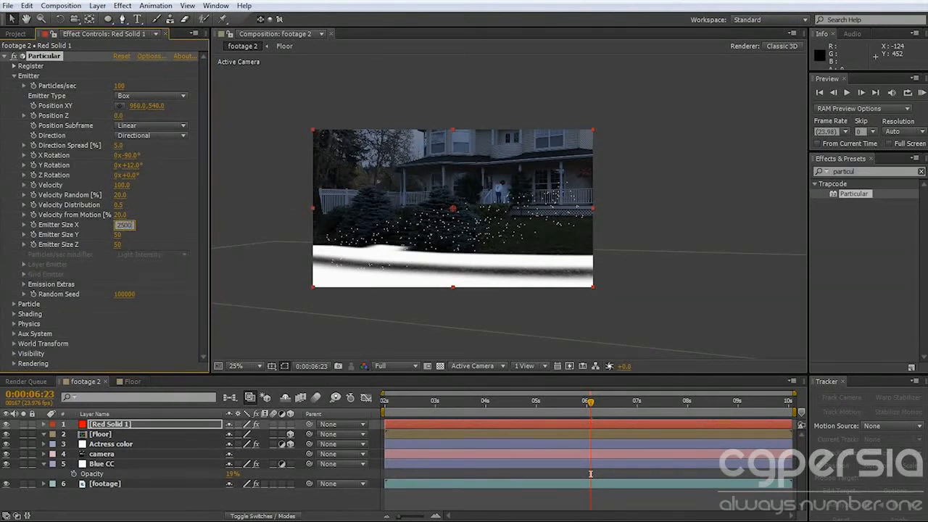
key(Return)
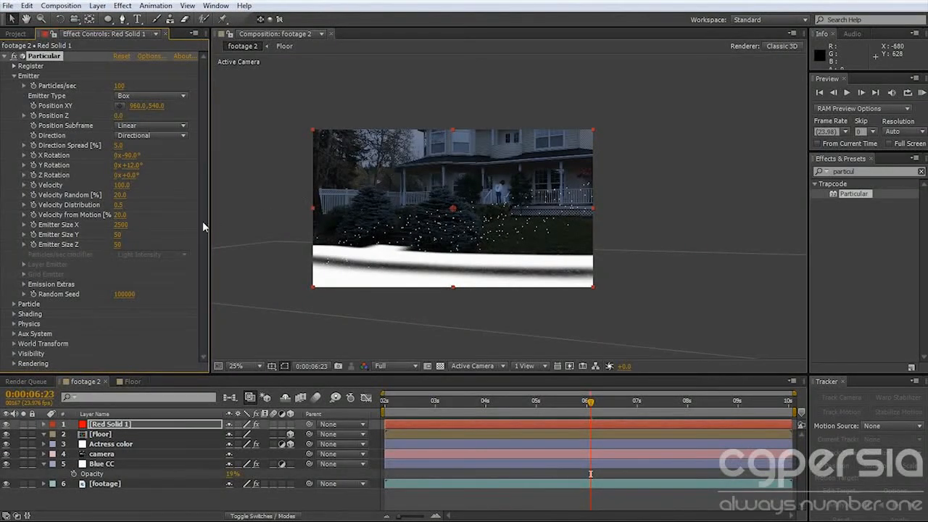
Set the box emitter's Emitter Size Y to 7000.
click(118, 234)
text(700)
key(Return)
click(118, 235)
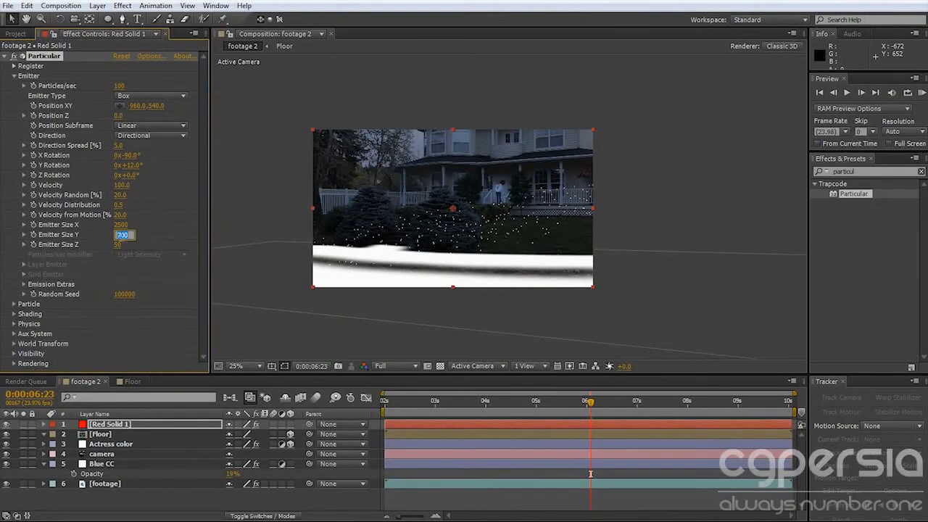
text(7000)
key(Return)
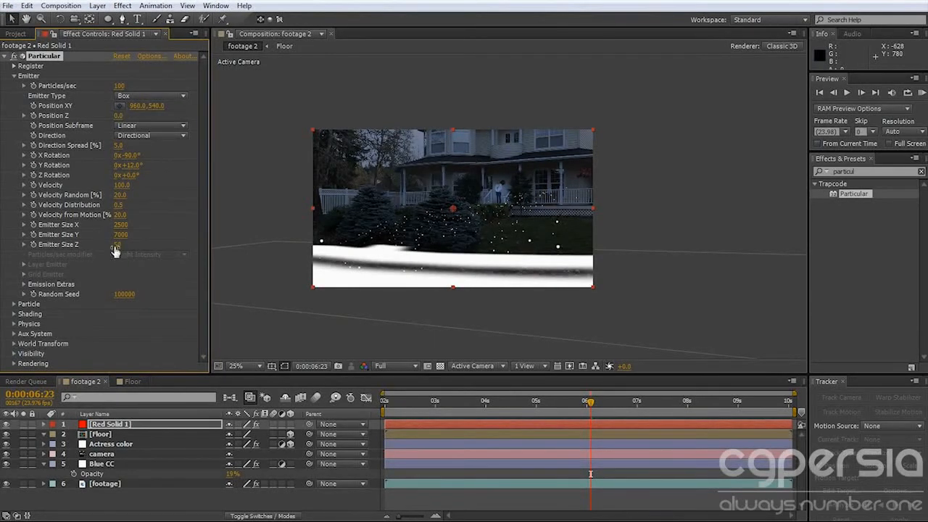
Set the box emitter's Emitter Size Z to 7000.
drag(120, 245, 479, 249)
drag(625, 248, 710, 249)
click(121, 245)
text(7000)
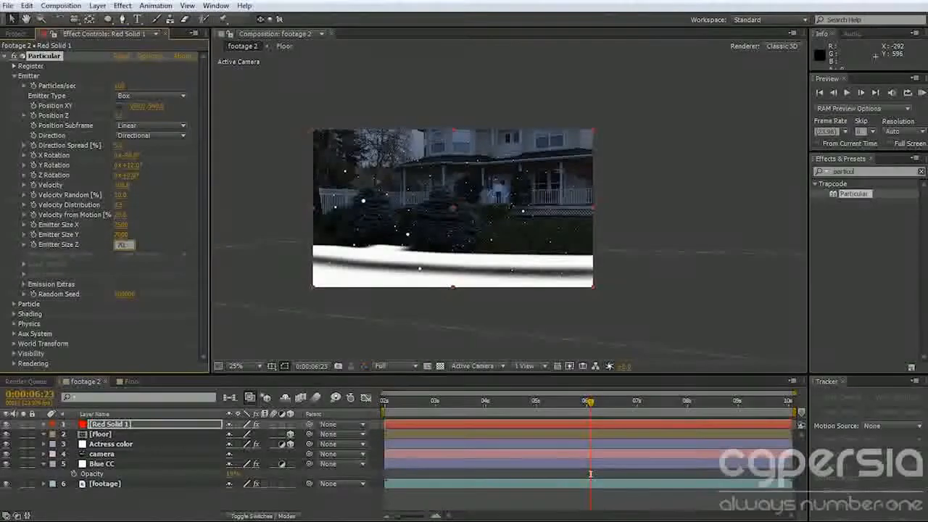
key(Return)
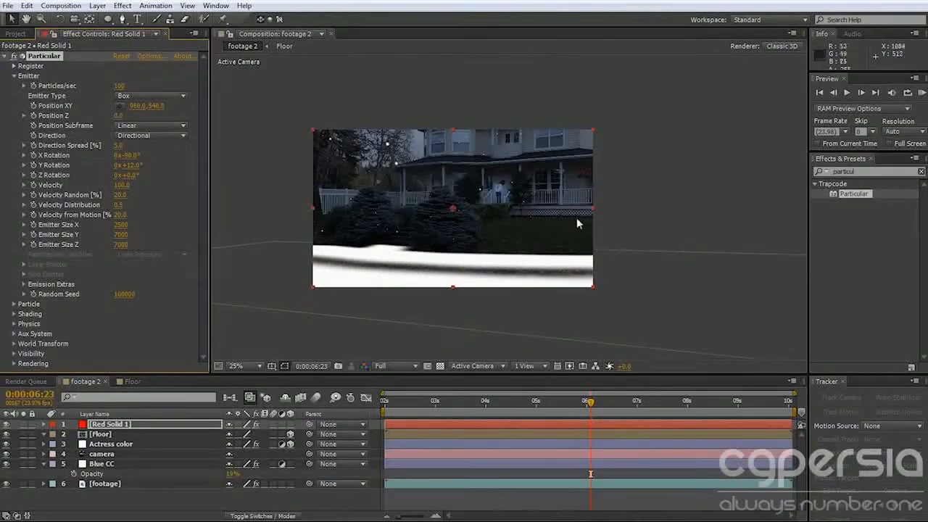
Raise the emitter's Particles/sec to 7000 and check the particle density at other frames of the shot.
drag(403, 401, 432, 413)
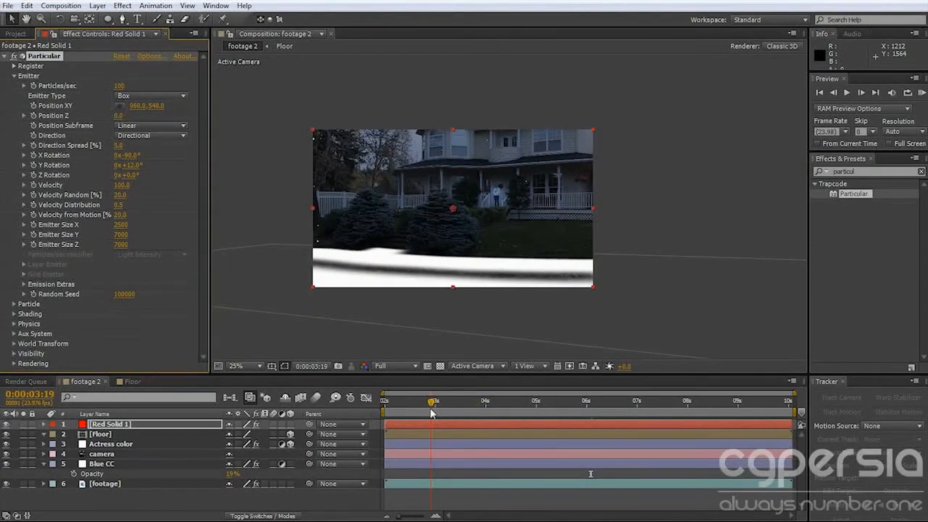
click(119, 85)
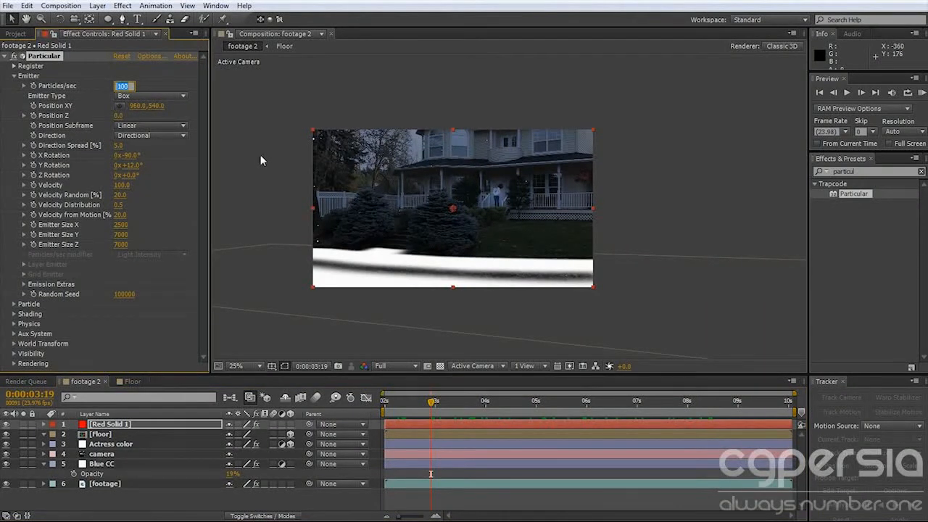
text(7000)
key(Return)
drag(432, 401, 572, 409)
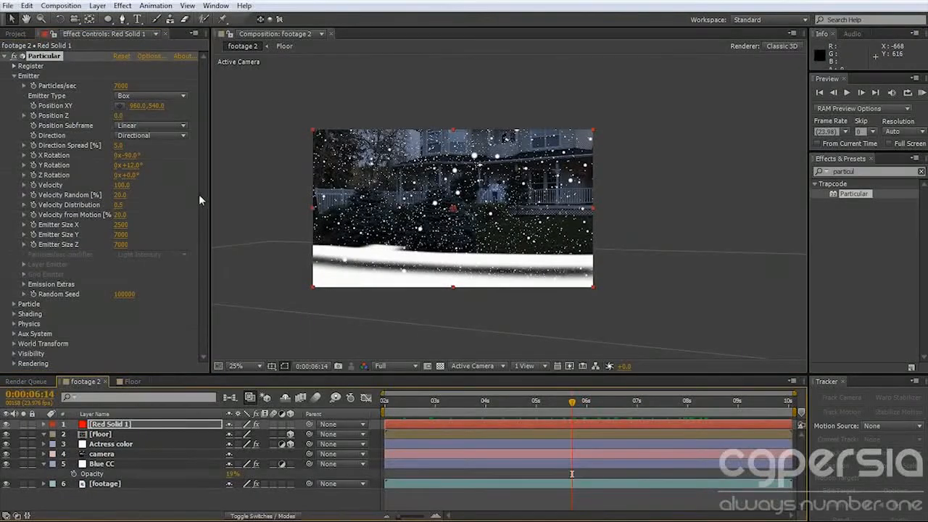
Set the emitter's Velocity to 3000 and scrub through the shot to check the falling speed.
click(122, 186)
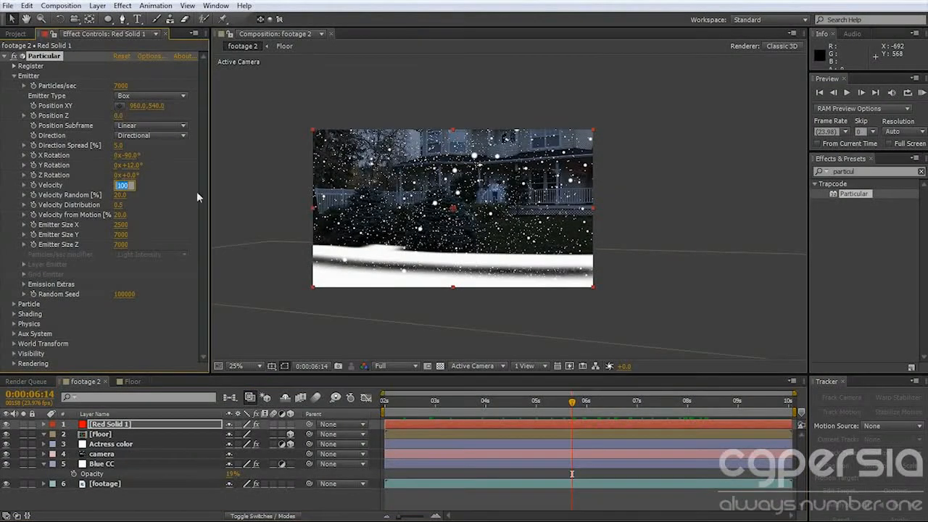
text(1000)
key(Return)
drag(439, 403, 609, 407)
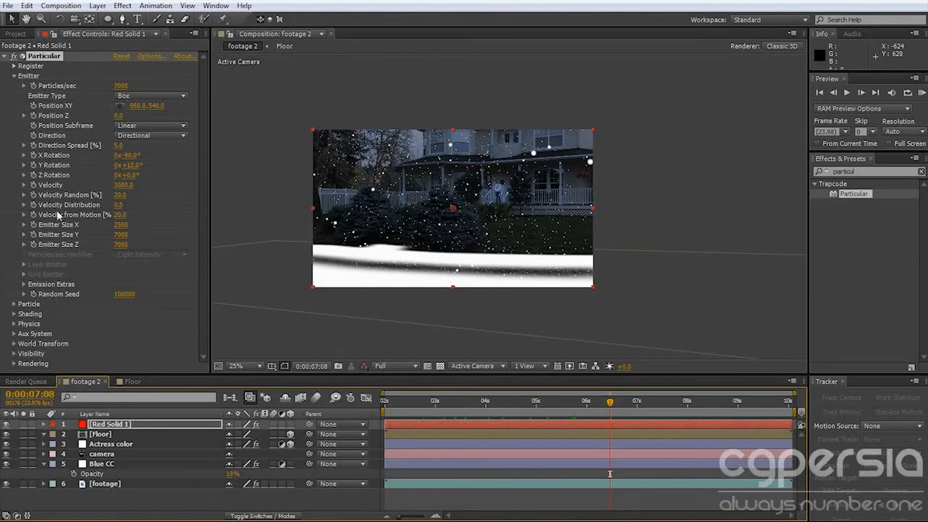
Set the emitter's Velocity Random to 50% and its Position Z to 220.
click(118, 194)
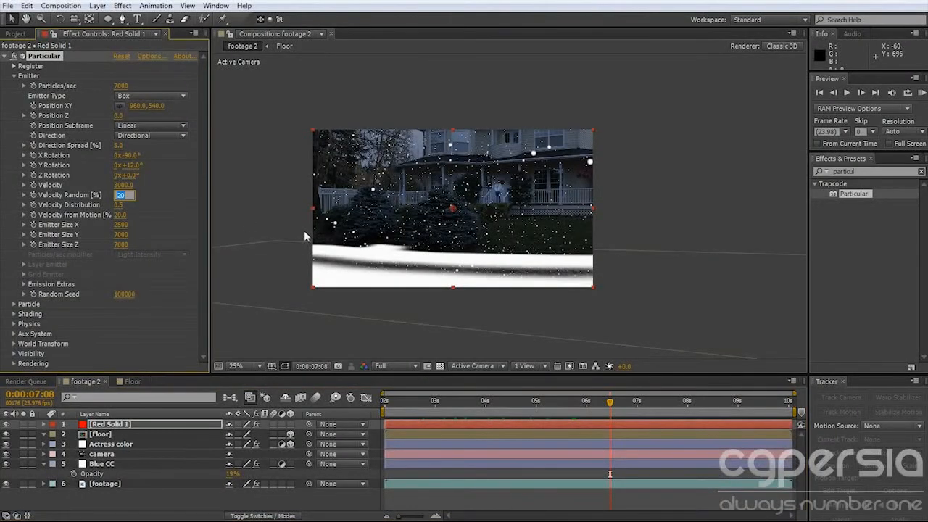
text(50)
key(Return)
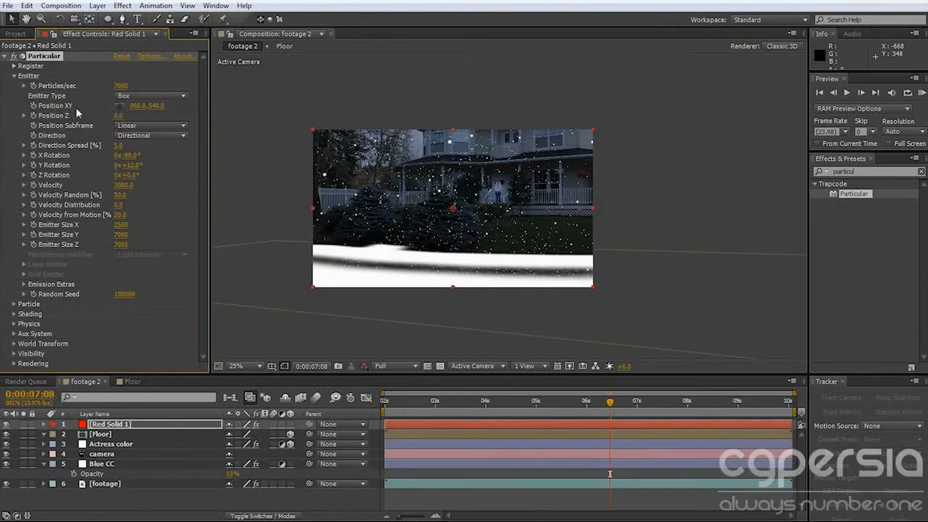
mouse_move(120, 116)
mouse_down()
mouse_move(143, 114)
mouse_move(135, 116)
mouse_up()
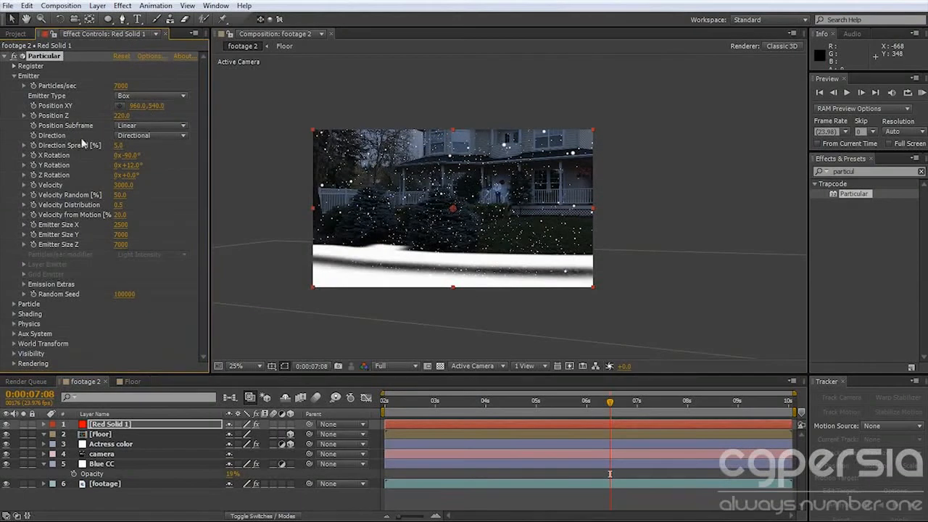
Expand Particular's Particle settings while keeping the Emitter settings open.
click(16, 304)
scroll(152, 224, down, 3)
scroll(108, 148, up, 1)
scroll(61, 131, up, 2)
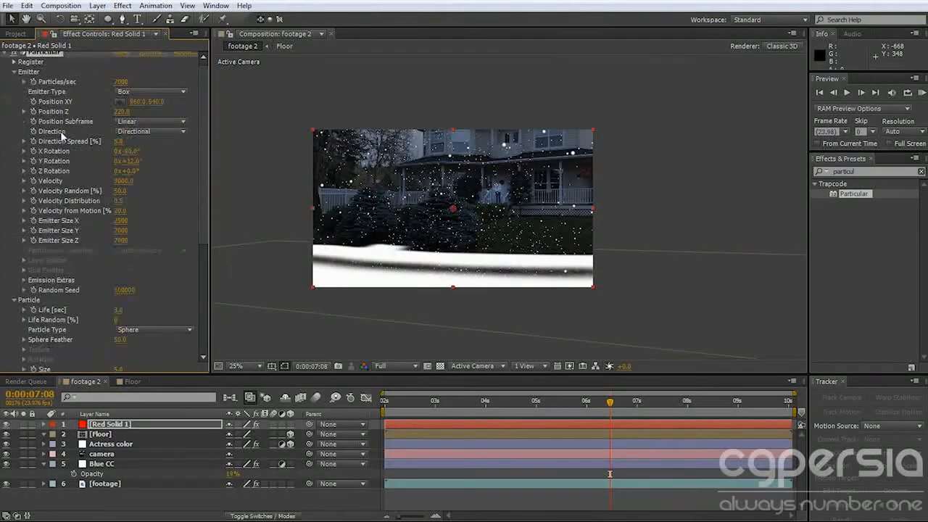
click(13, 72)
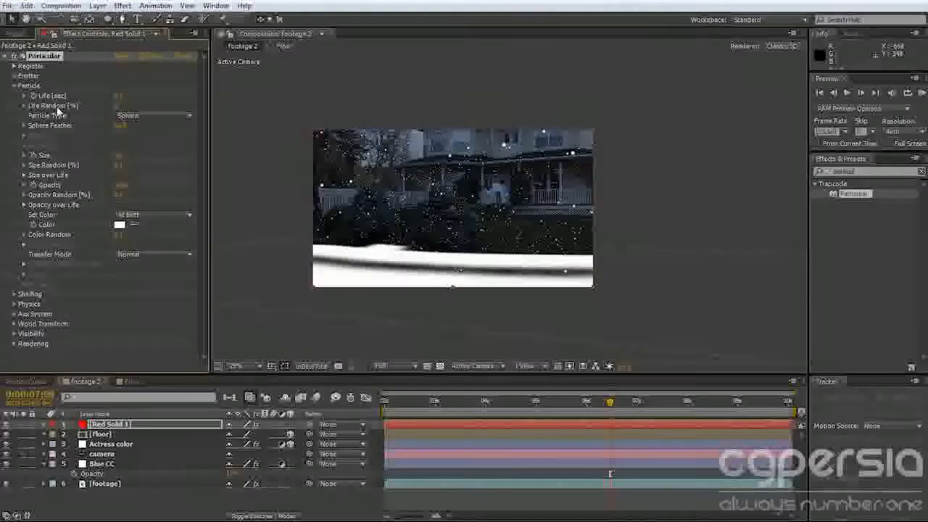
click(14, 75)
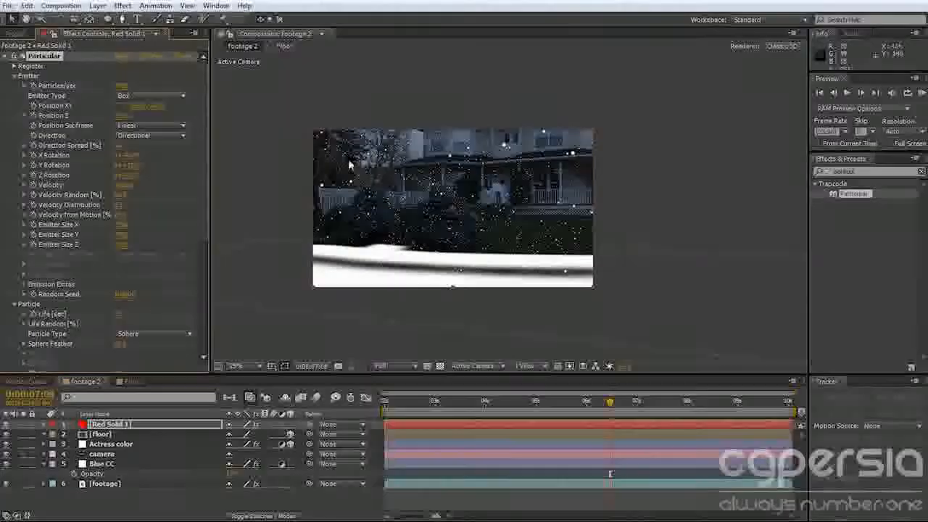
Move the emitter up above the frame to a Position XY of about 840, -616, checking the fall at another frame.
drag(445, 189, 436, 95)
key(comma)
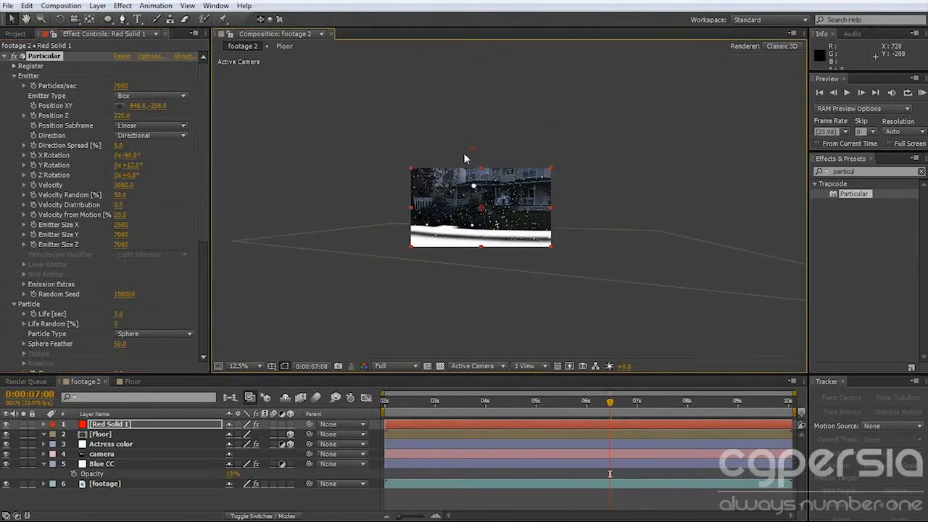
drag(471, 144, 472, 134)
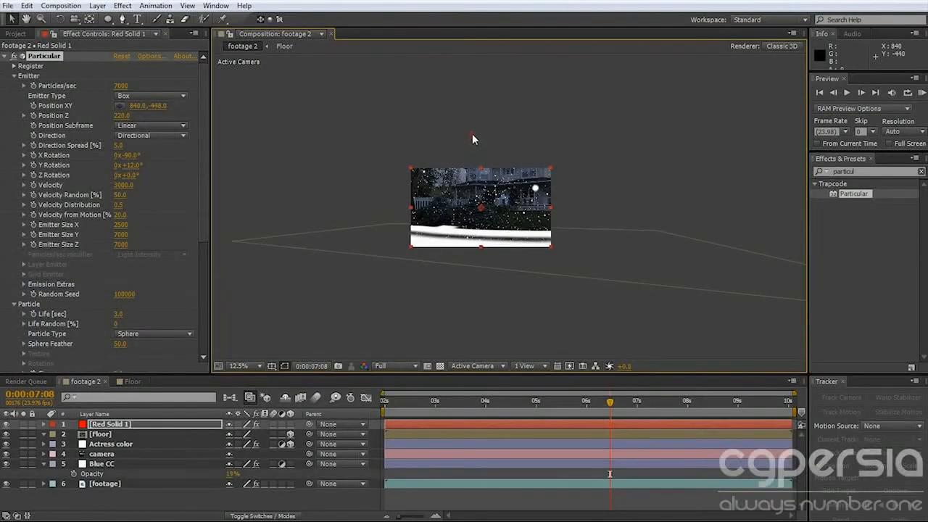
click(385, 403)
drag(385, 409, 456, 411)
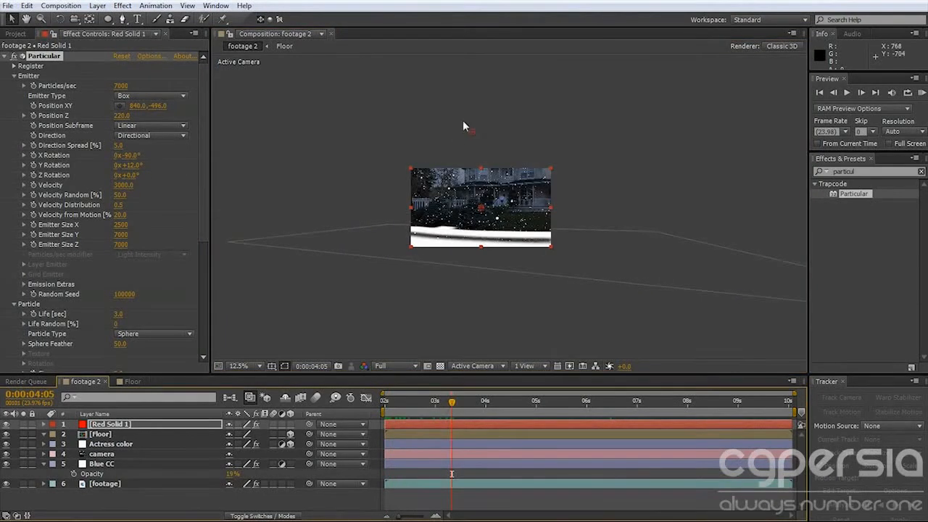
drag(471, 133, 472, 123)
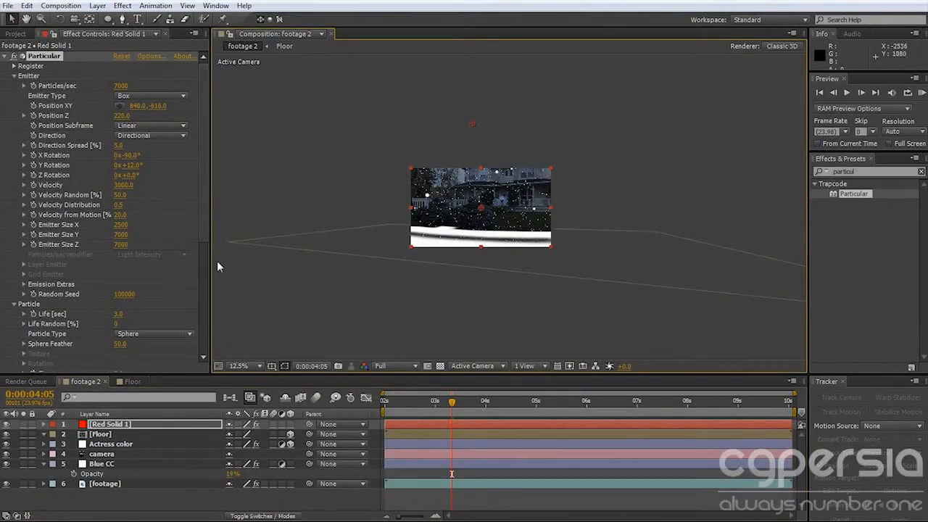
Set the particles' Life to 10 seconds and their Sphere Feather to 0.
click(14, 76)
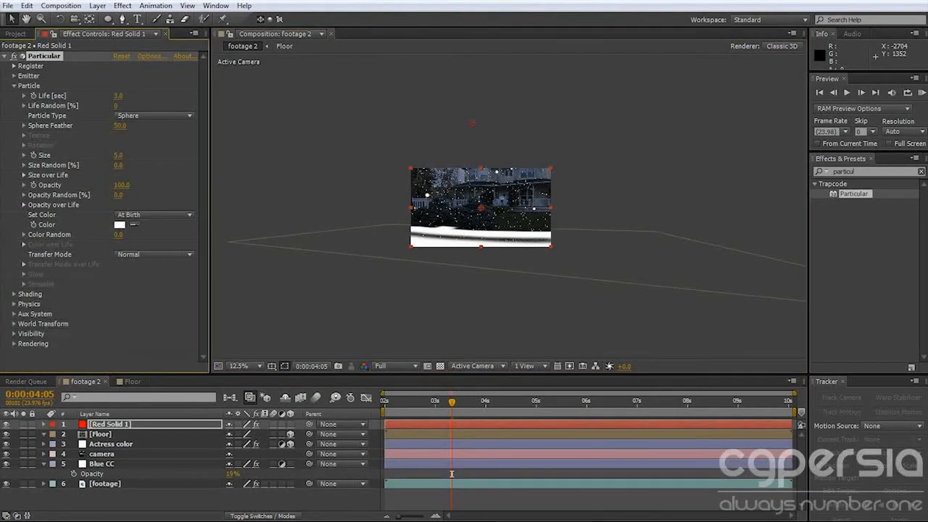
click(119, 95)
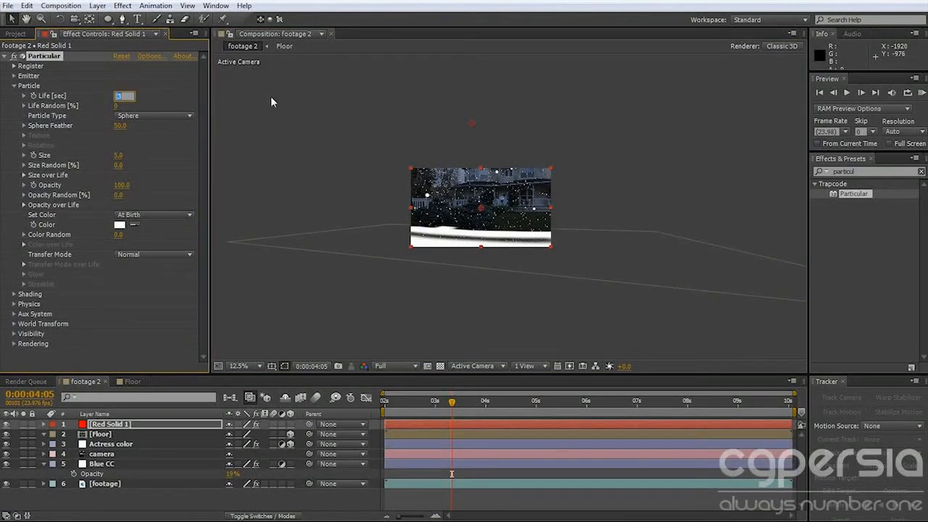
text(10)
key(Return)
click(119, 126)
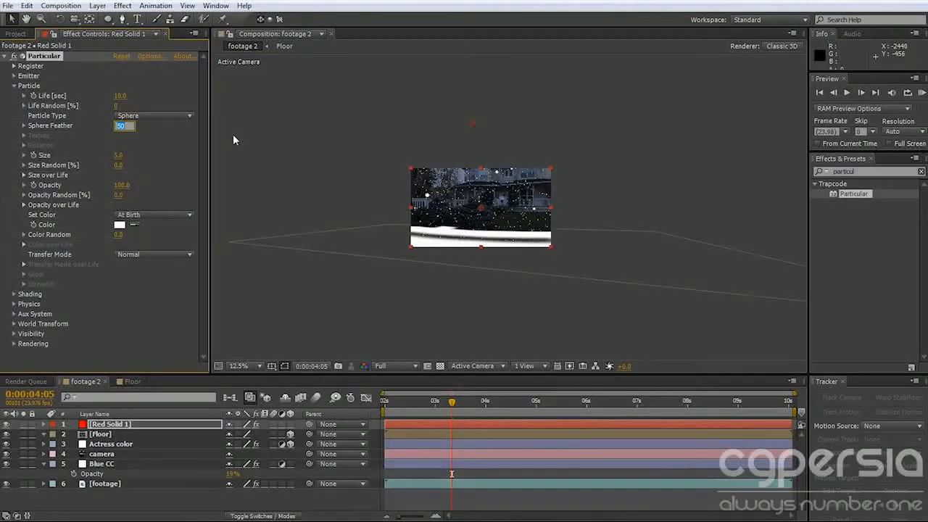
text(0)
key(Return)
Set the particle Size to 1.2 and the particle Opacity to 90.
click(120, 155)
text(1.2)
key(Return)
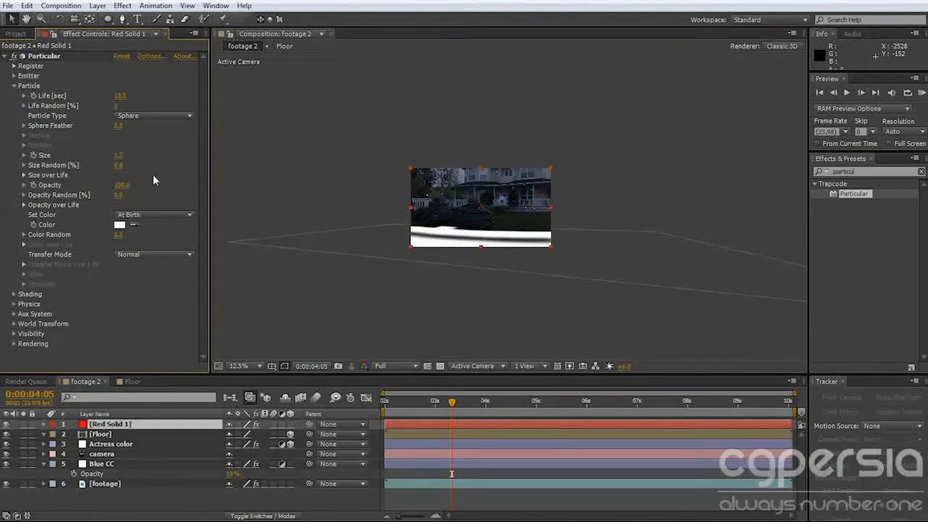
click(121, 185)
text(90)
key(Return)
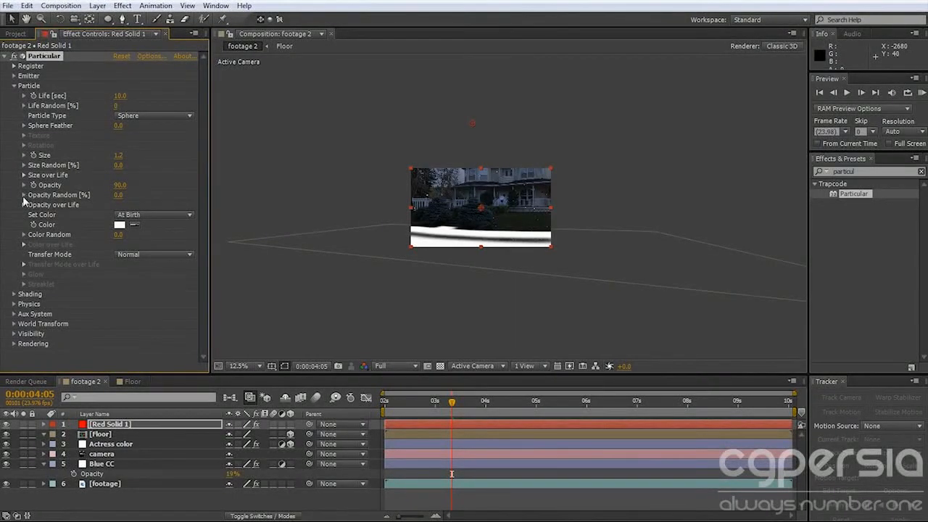
Check the smaller particles at another frame and change the particle color to light blue 94D0FB.
scroll(456, 228, up, 1)
click(440, 405)
drag(440, 405, 599, 404)
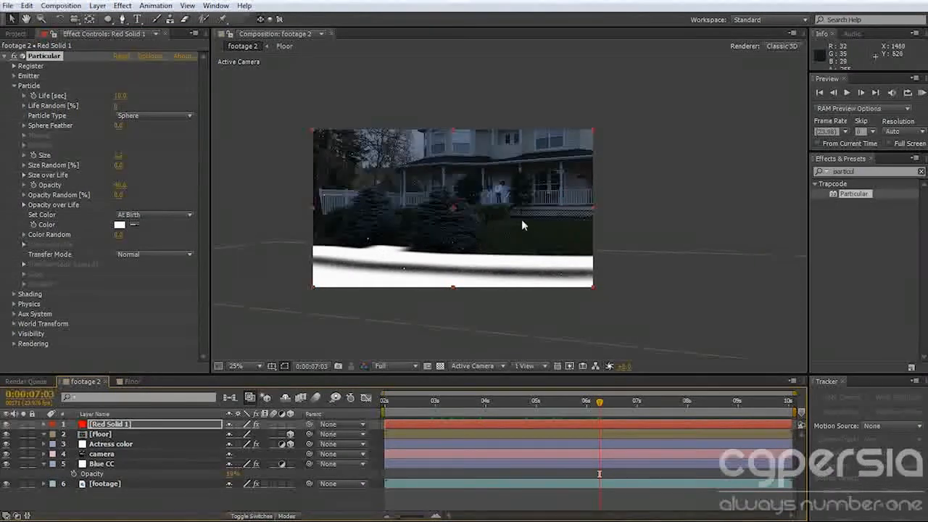
click(120, 225)
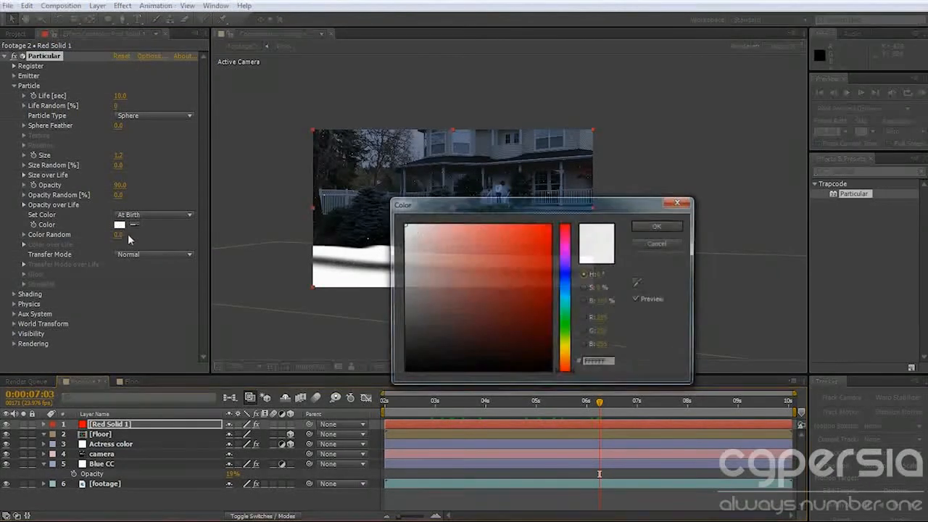
click(569, 291)
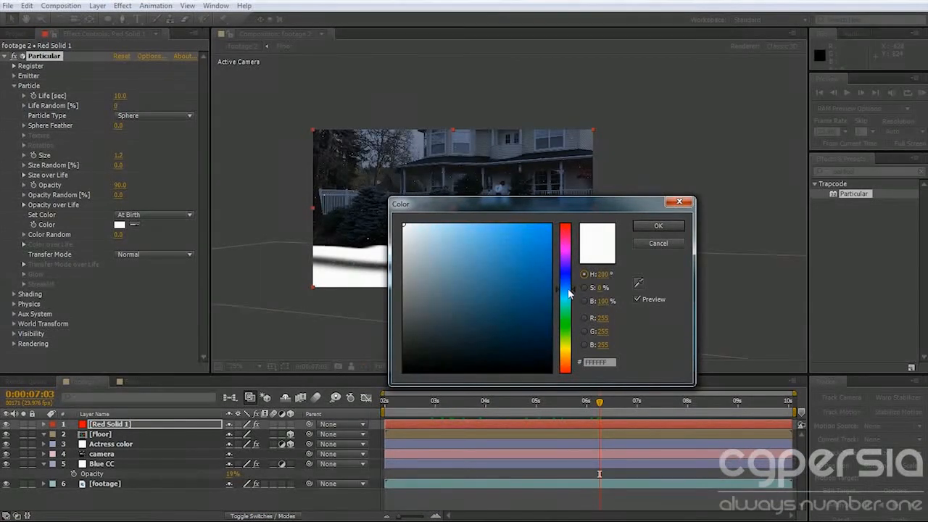
click(451, 226)
mouse_move(452, 226)
mouse_down()
mouse_move(473, 226)
mouse_move(464, 226)
mouse_up()
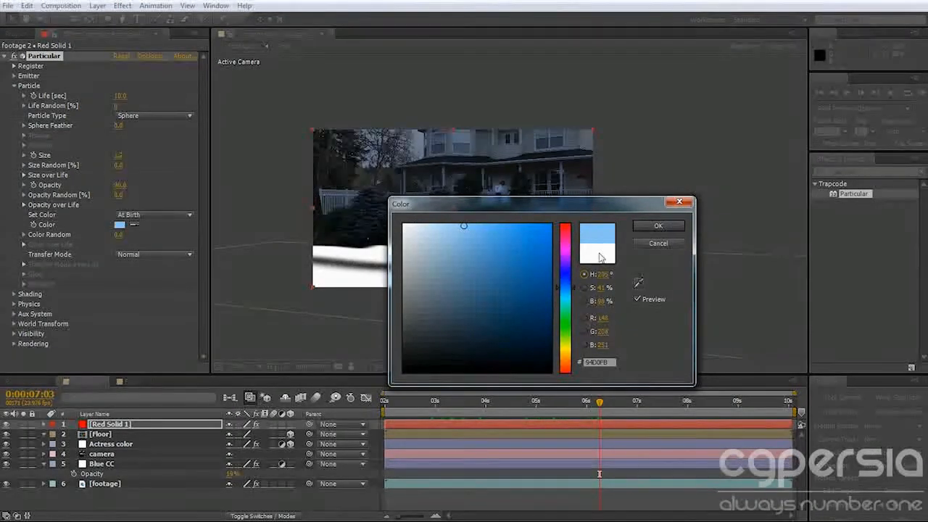
click(657, 228)
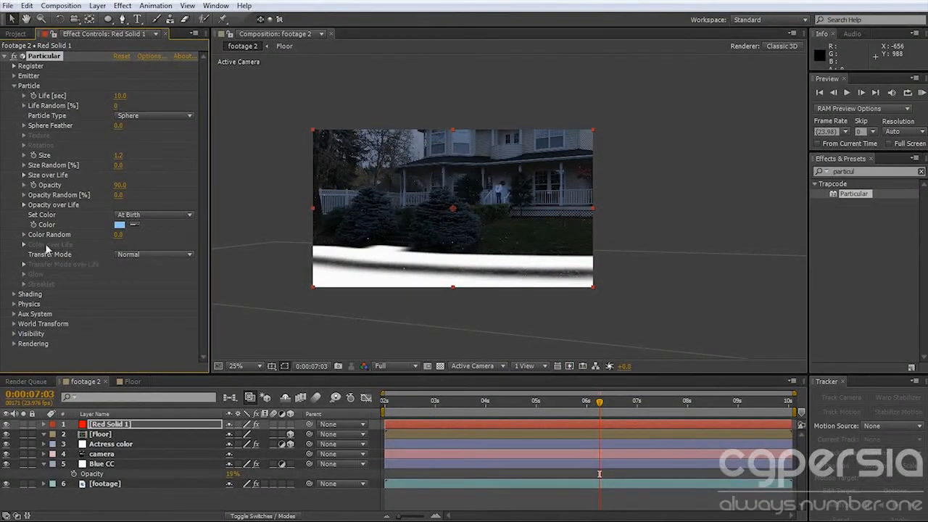
click(14, 293)
scroll(15, 294, down, 1)
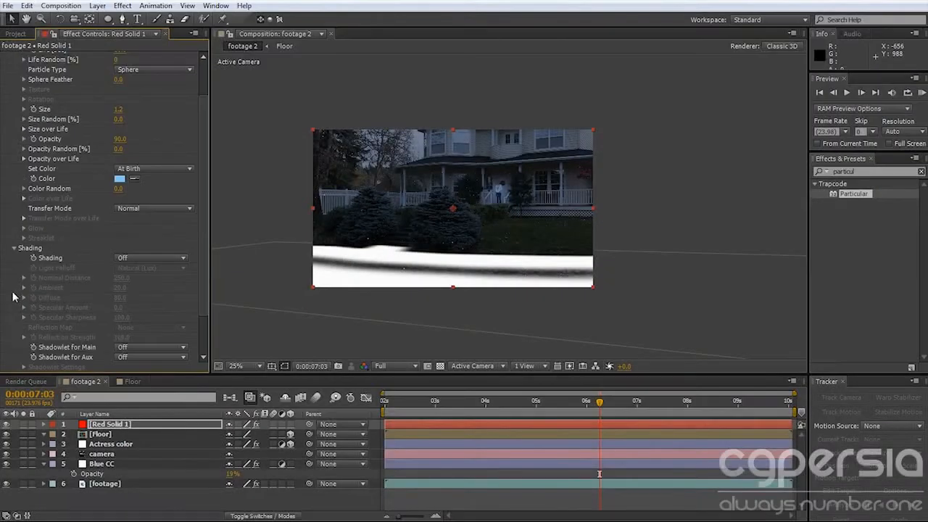
click(14, 248)
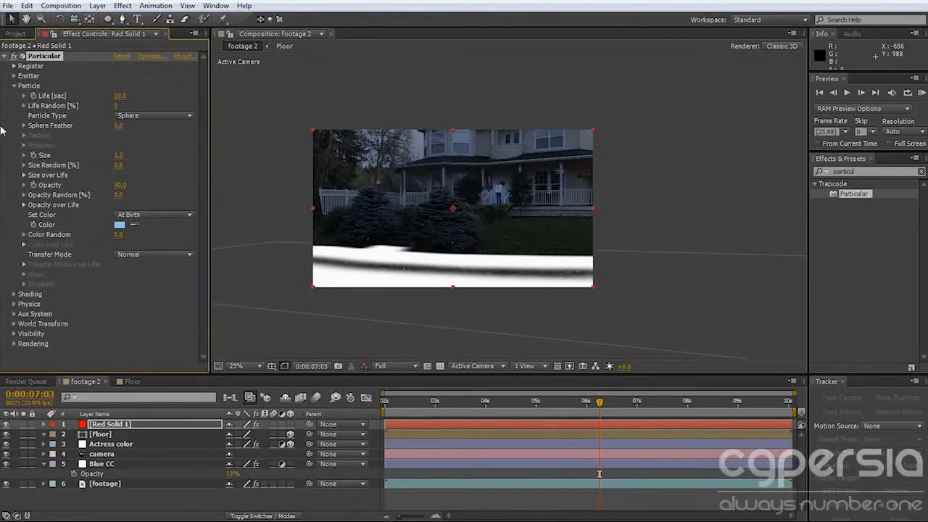
Set the particles' Physics Model to Bounce with a Gravity of 630 and check the fall at an earlier frame.
click(14, 304)
scroll(125, 305, down, 1)
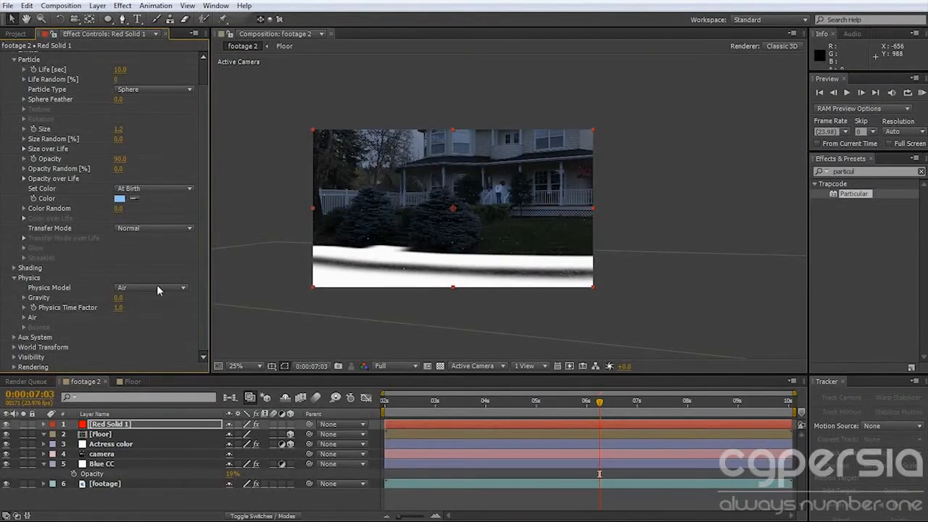
click(157, 287)
click(153, 314)
click(119, 298)
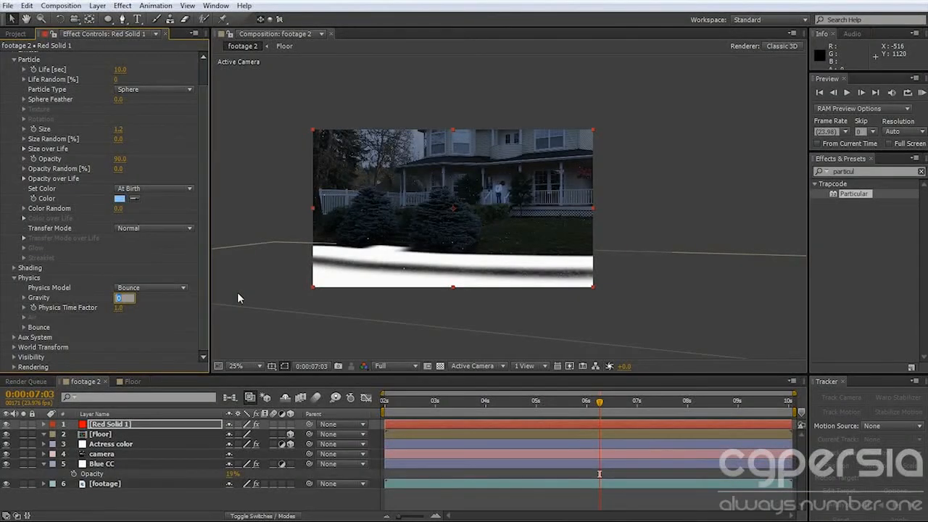
text(200)
key(Return)
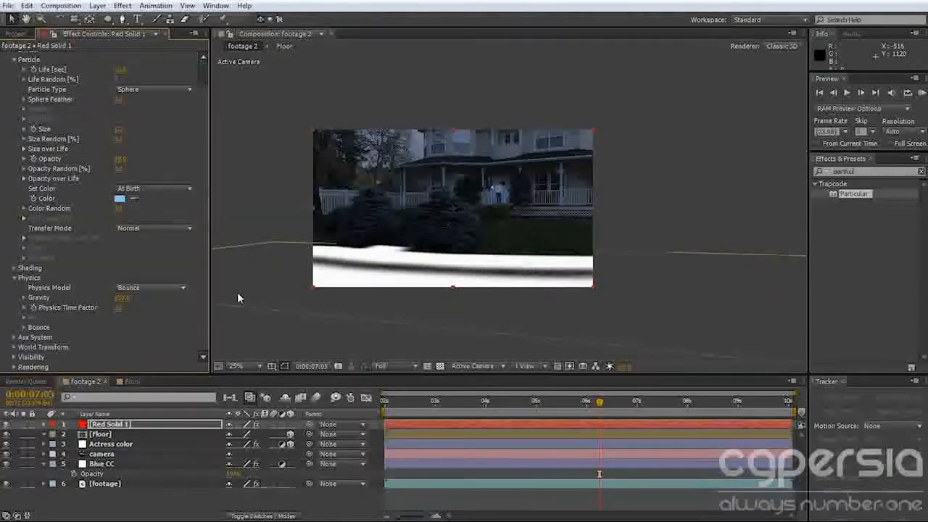
drag(424, 403, 480, 412)
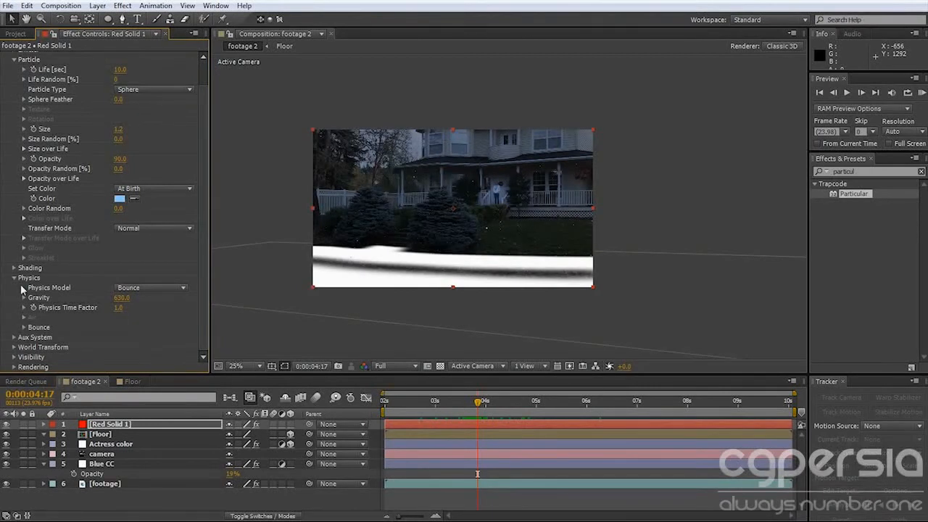
In the Bounce settings, use the Floor layer as Floor Layer with Floor Mode set to Layer Alpha.
click(23, 327)
scroll(84, 305, down, 5)
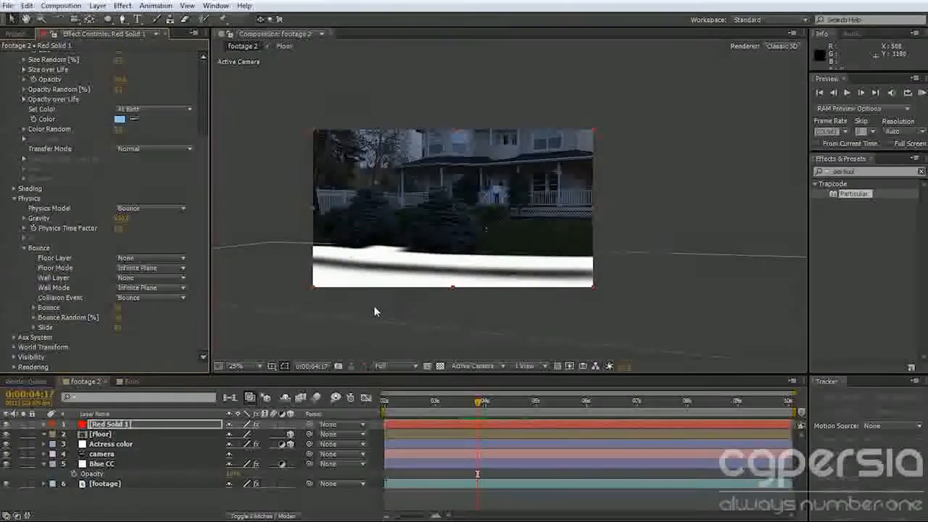
click(145, 259)
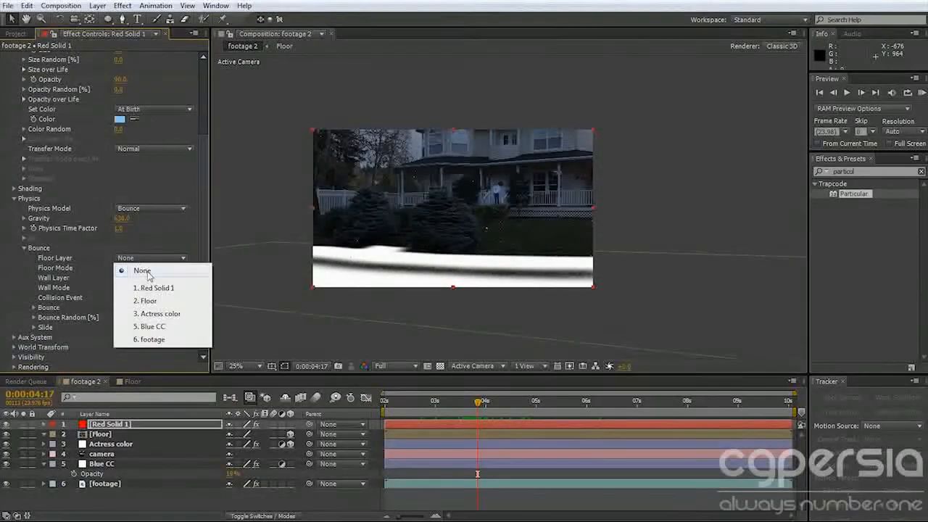
click(158, 300)
click(148, 268)
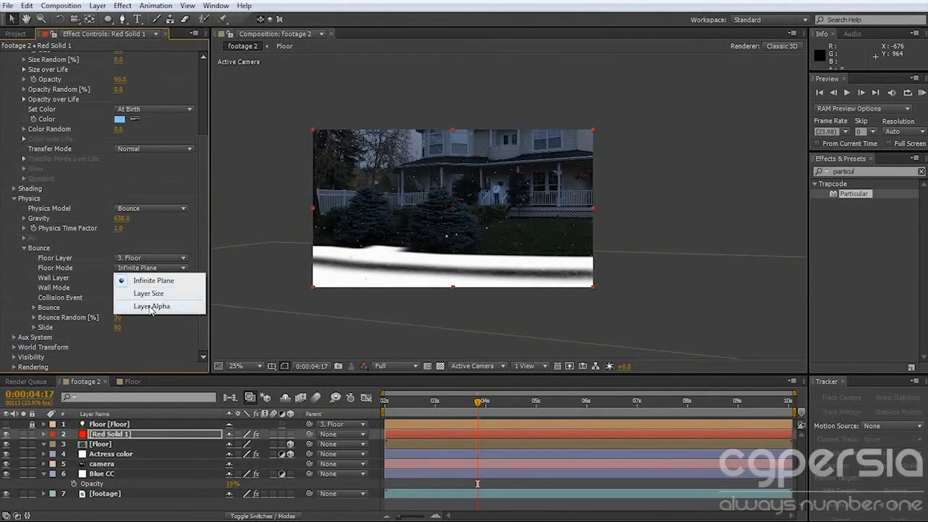
click(150, 307)
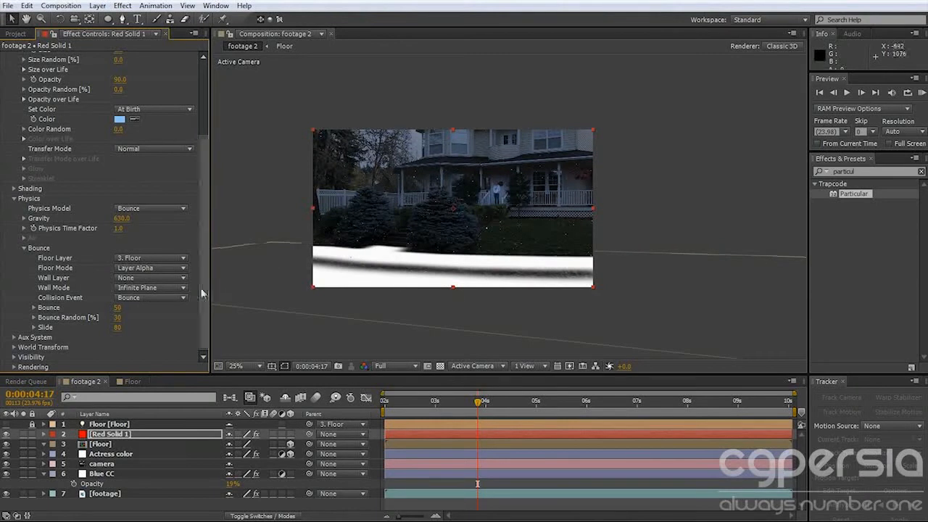
Try the Infinite Plane floor mode for comparison and return to Layer Alpha.
click(145, 268)
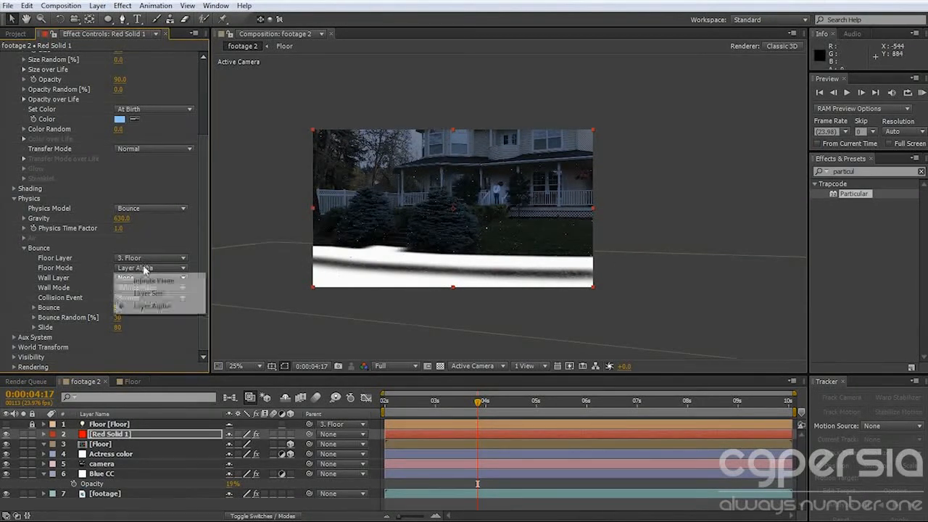
click(153, 281)
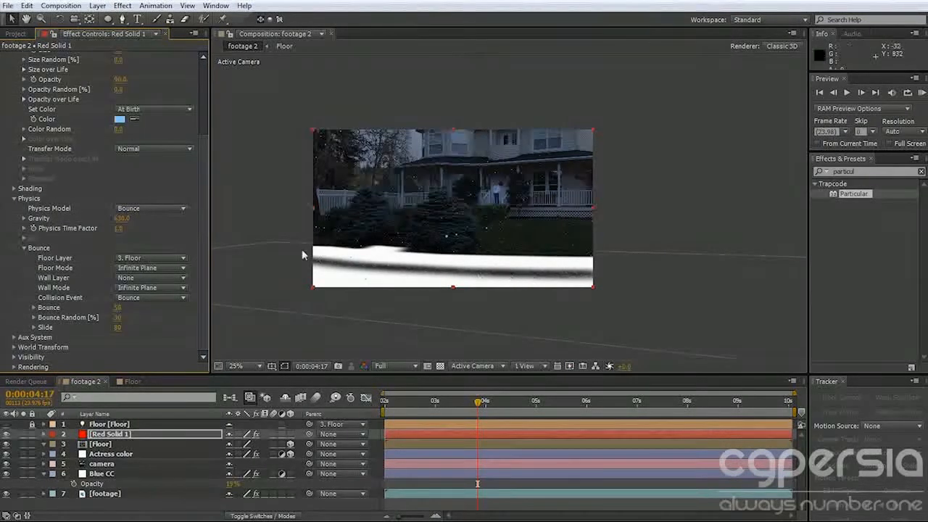
click(156, 268)
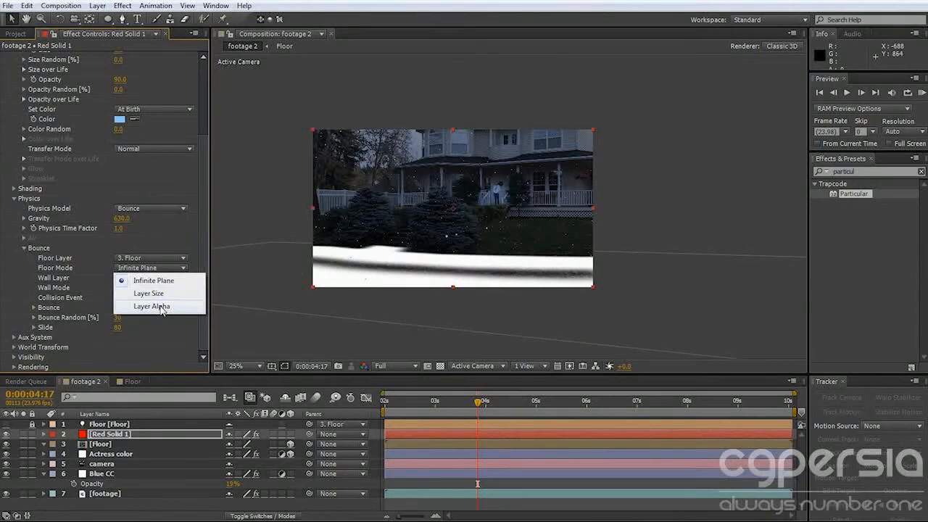
click(146, 310)
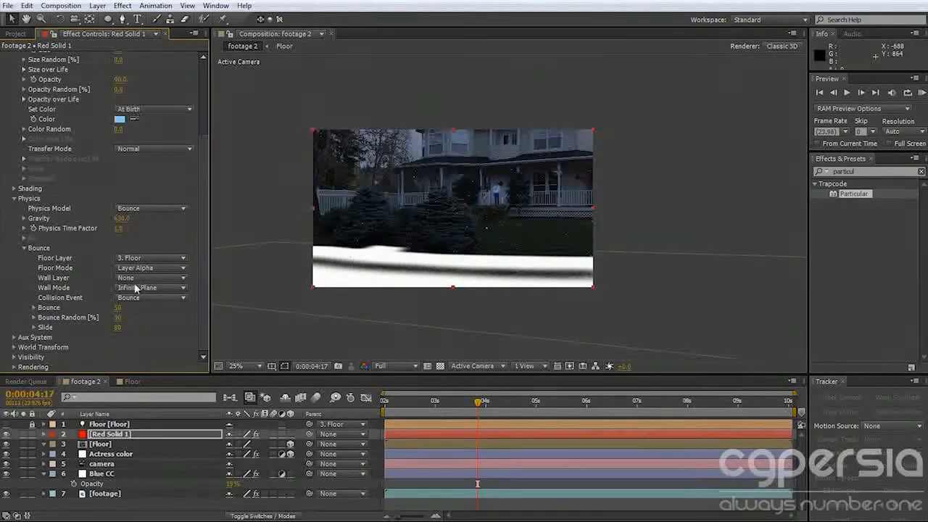
Set the bounce Collision Event to Kill so particles disappear on reaching the floor.
click(130, 298)
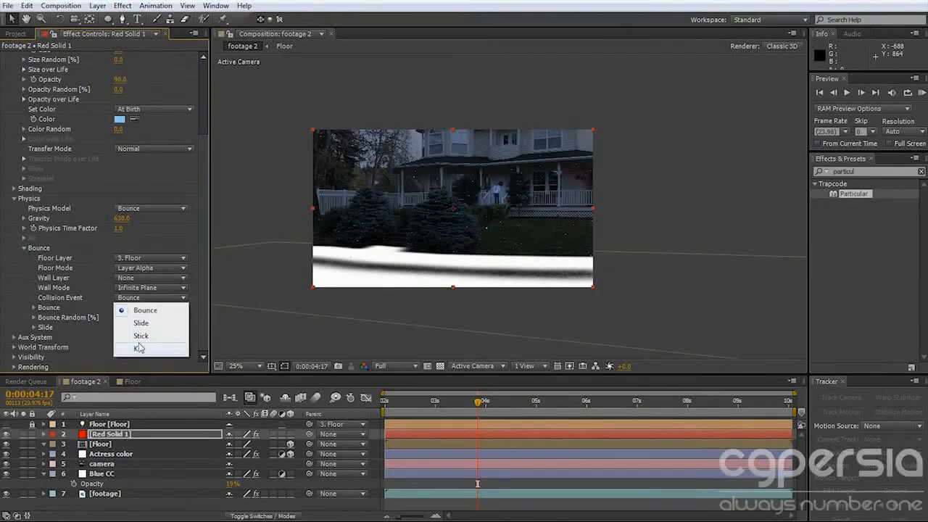
click(71, 301)
click(135, 302)
click(142, 348)
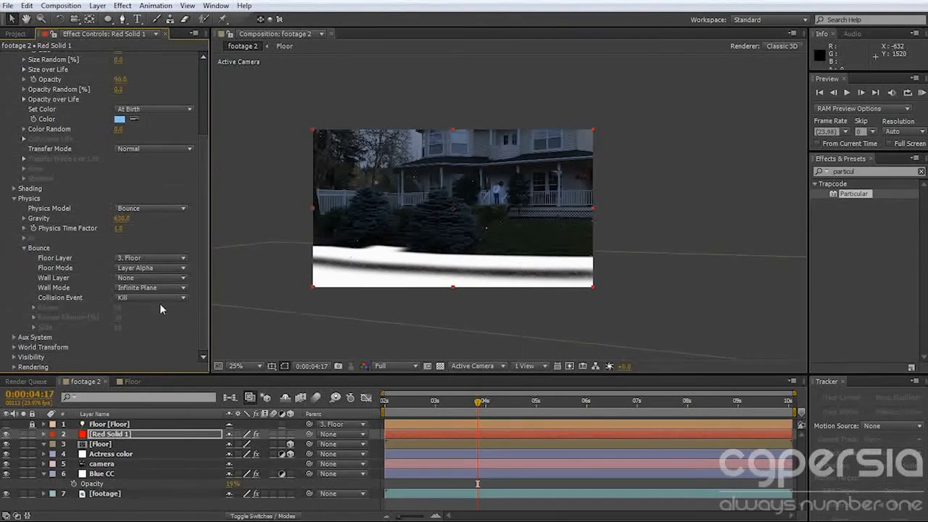
scroll(508, 282, down, 1)
scroll(503, 279, up, 1)
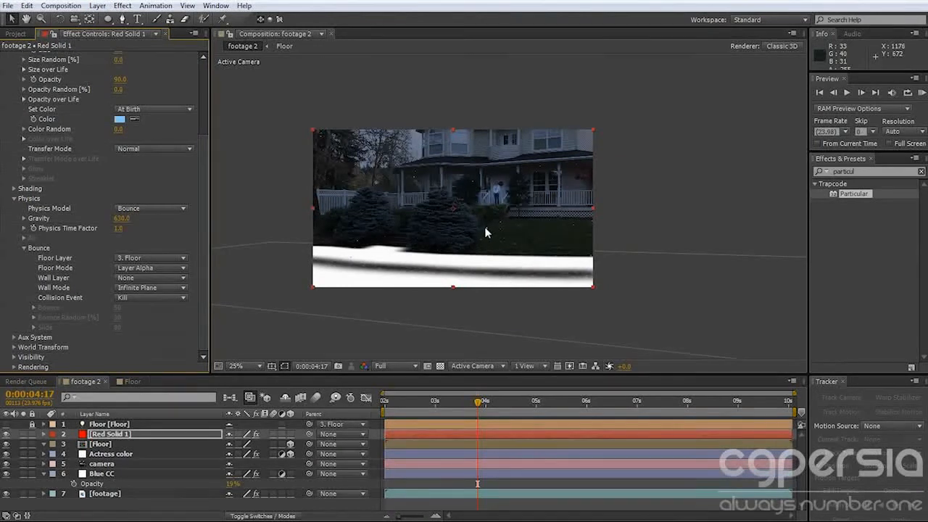
click(24, 248)
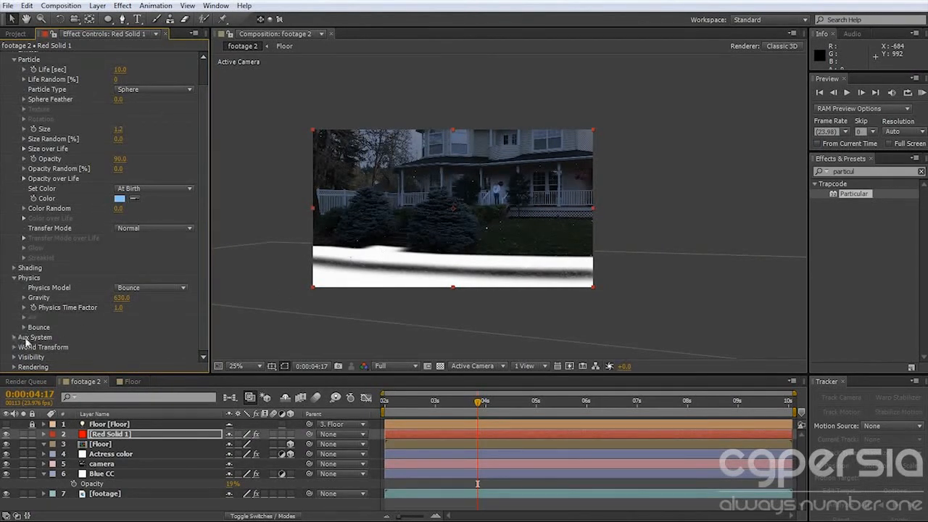
Make the Aux System emit At Bounce Event and check the splashes at a frame around 0:00:07:05.
click(14, 338)
scroll(160, 349, down, 5)
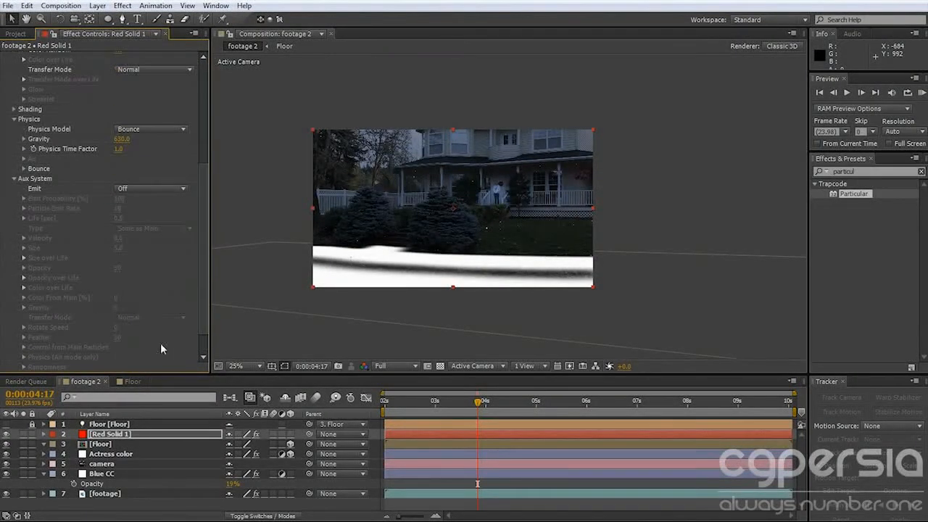
scroll(78, 213, down, 2)
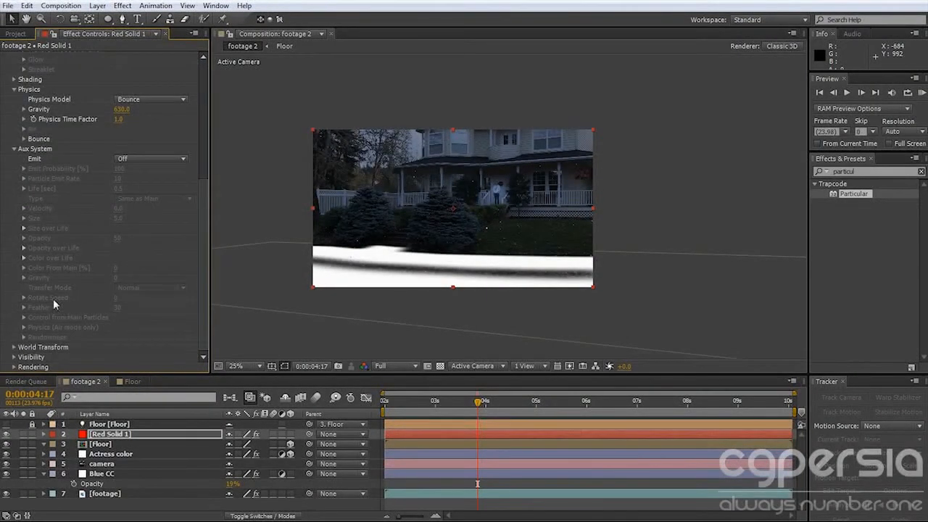
click(141, 159)
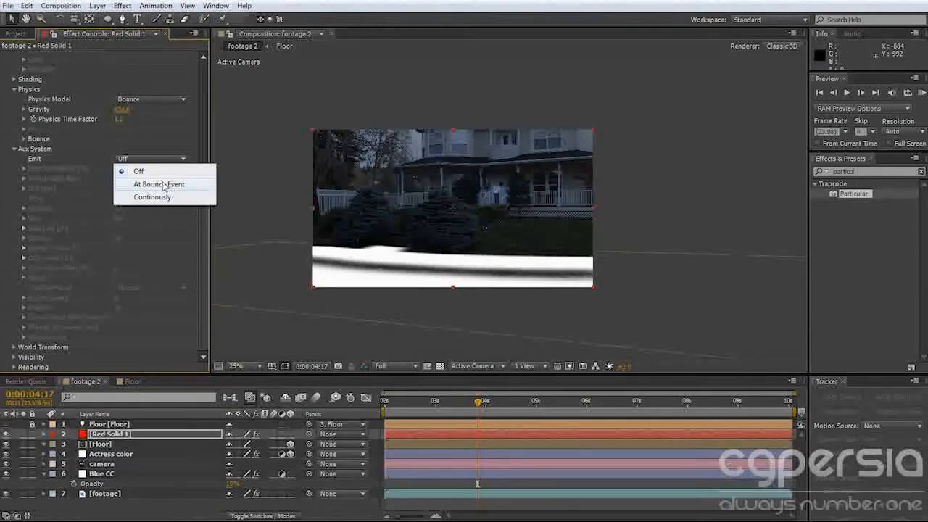
click(164, 186)
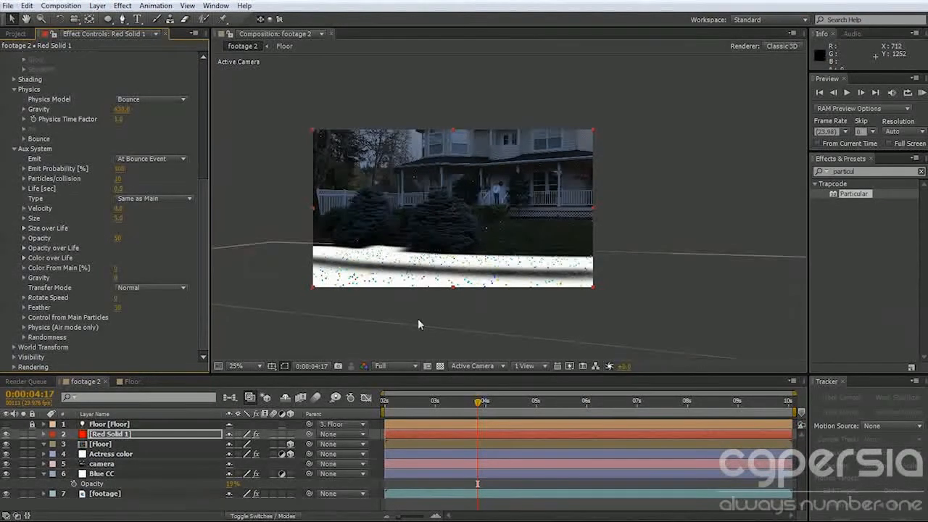
drag(435, 403, 603, 411)
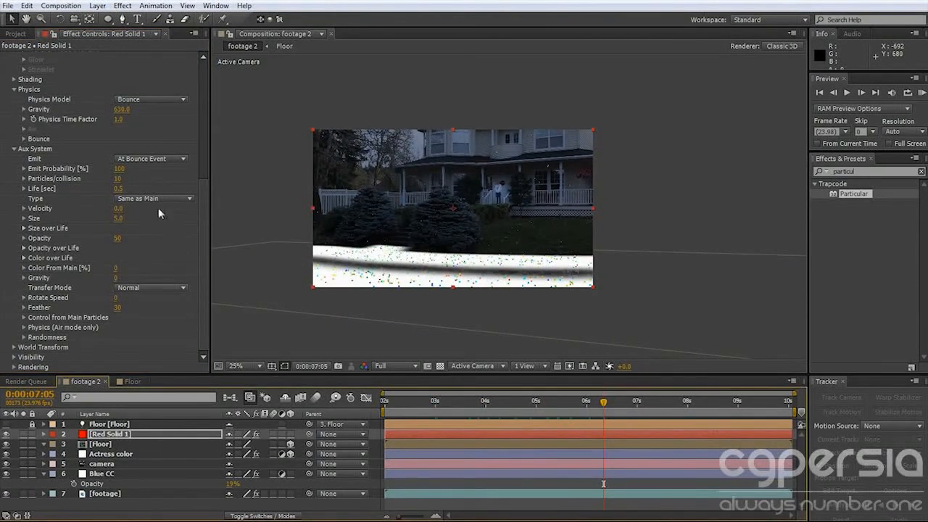
Set the Aux System to 35 particles per collision with a Velocity of 92, checking the splashes at other frames.
click(119, 178)
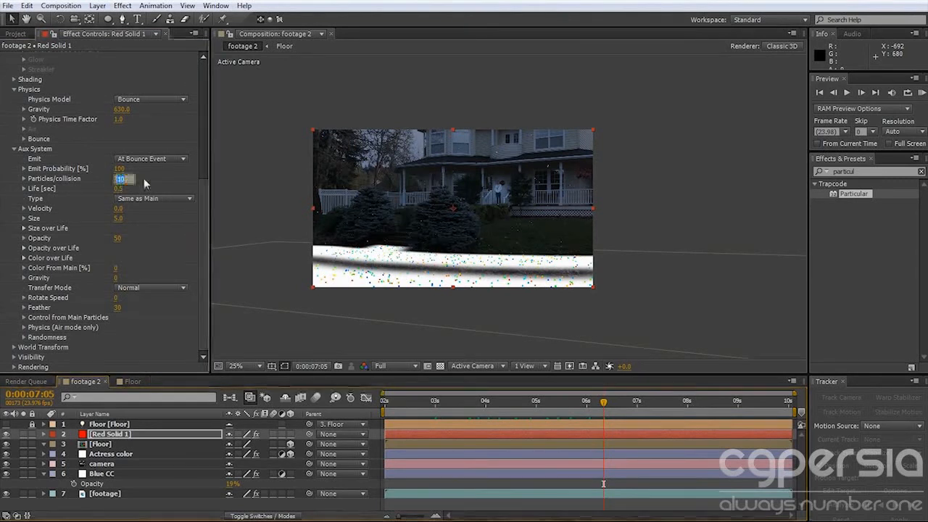
text(35)
key(Return)
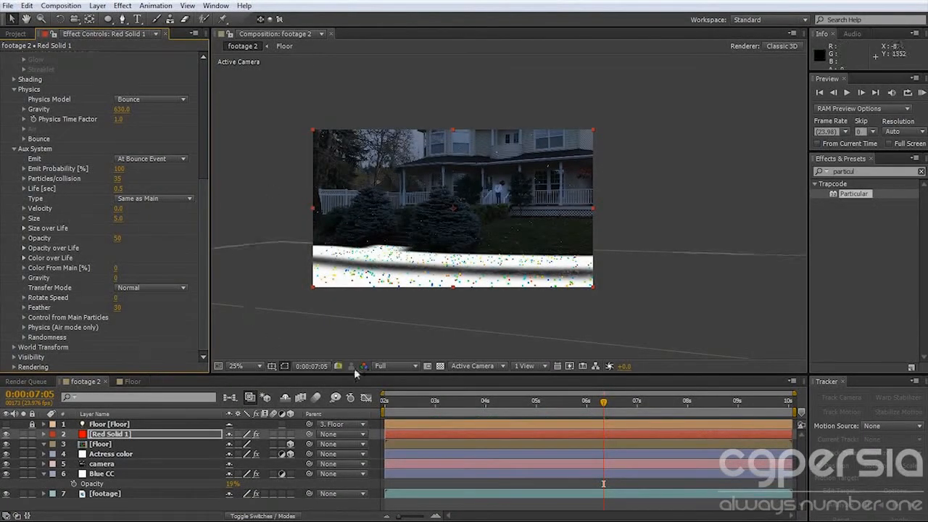
scroll(451, 305, up, 2)
drag(473, 253, 524, 266)
drag(561, 403, 496, 407)
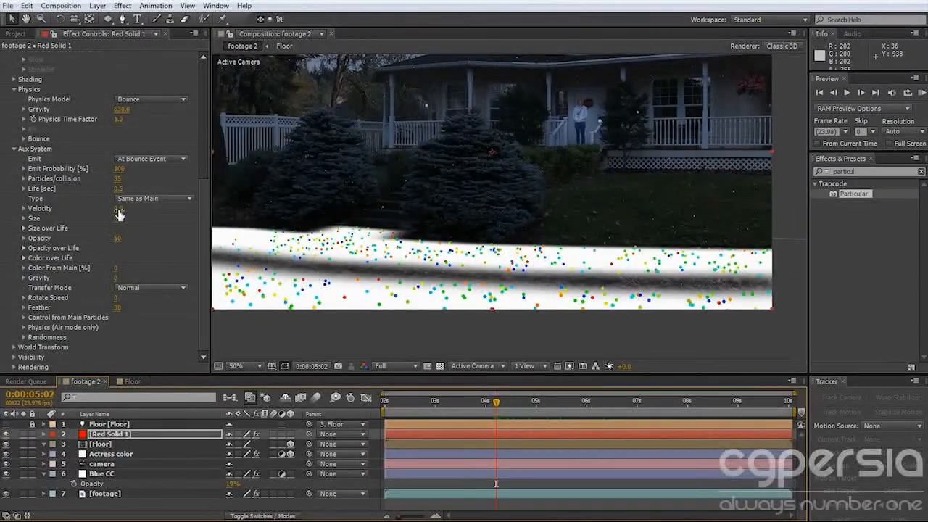
drag(119, 208, 176, 212)
drag(499, 411, 609, 407)
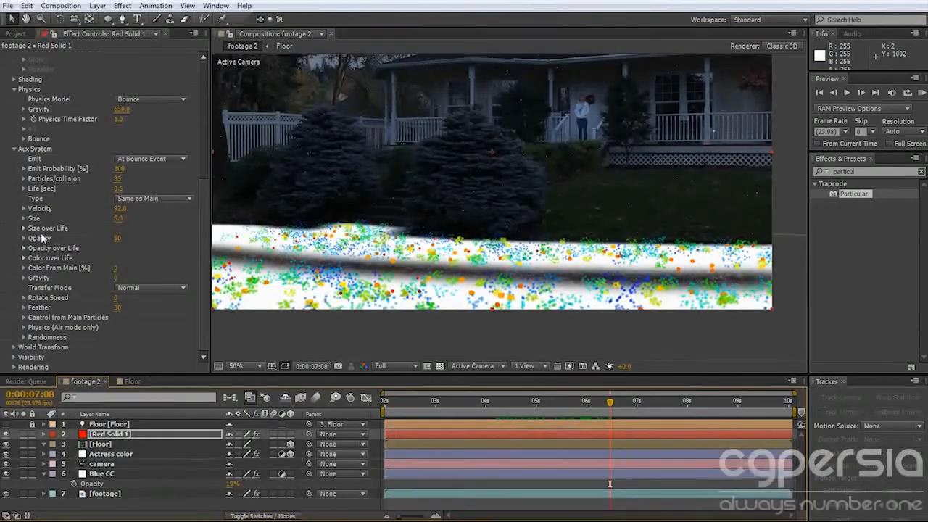
Set the auxiliary particles' Opacity to 7 and Color From Main to 100%.
click(118, 238)
text(7)
key(Return)
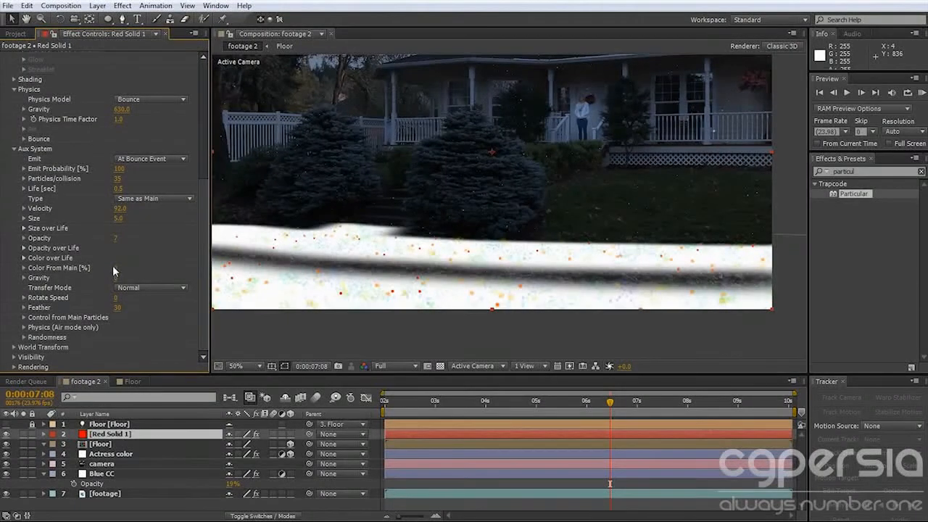
drag(117, 267, 588, 265)
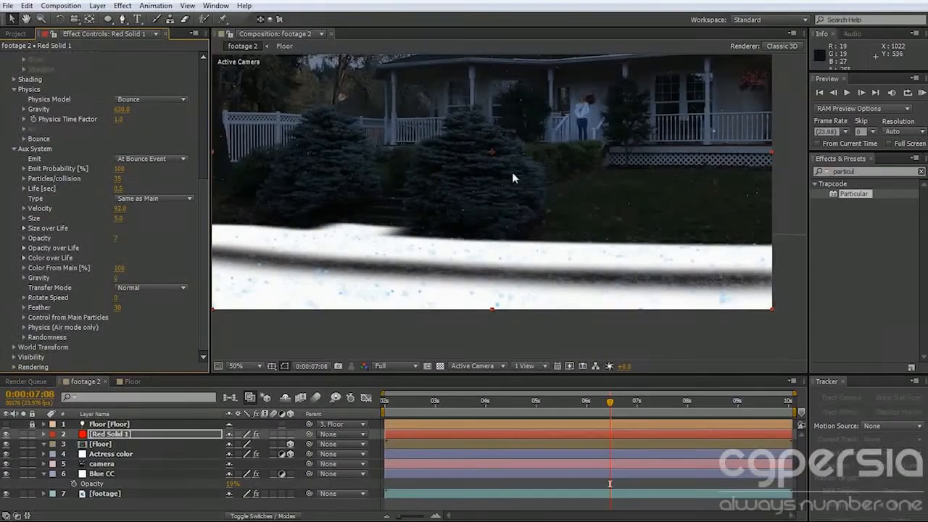
Hide the Floor layer, set the auxiliary particles' Feather to 100 and check the splashes around 0:00:07:16.
click(5, 444)
drag(435, 406, 629, 411)
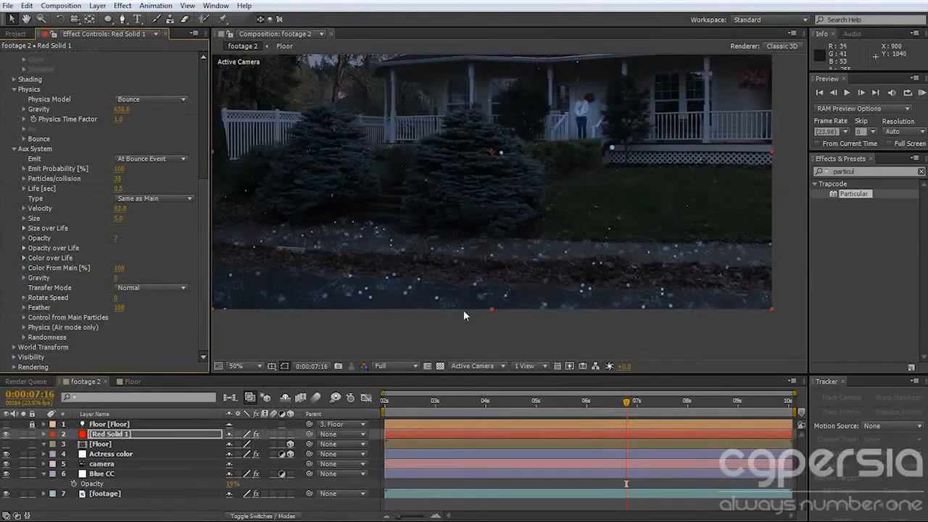
Set the auxiliary particles' Life to 0.3 seconds and the Emit Probability to 90%.
click(119, 189)
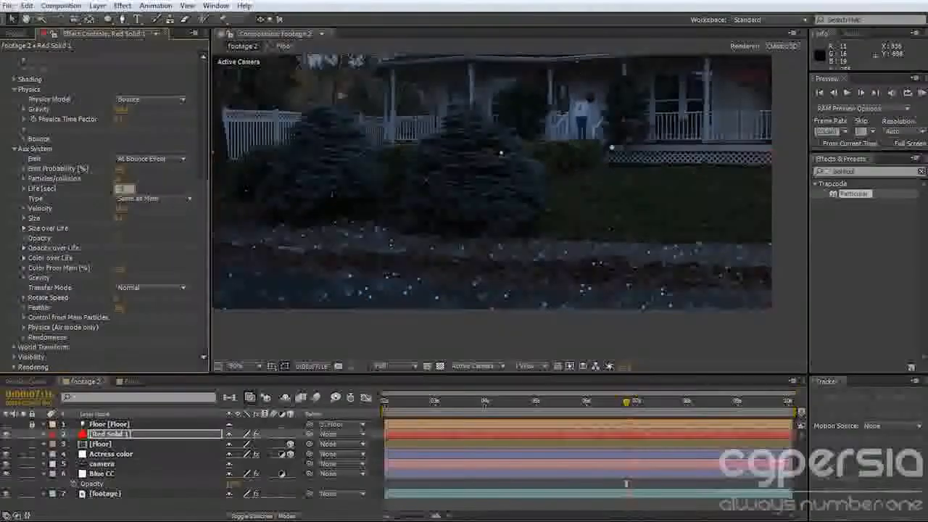
key(Return)
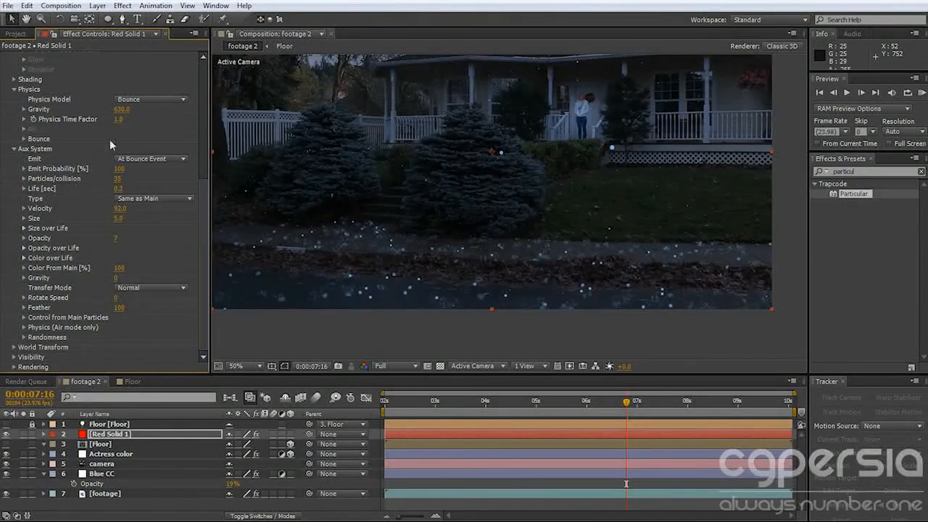
click(123, 167)
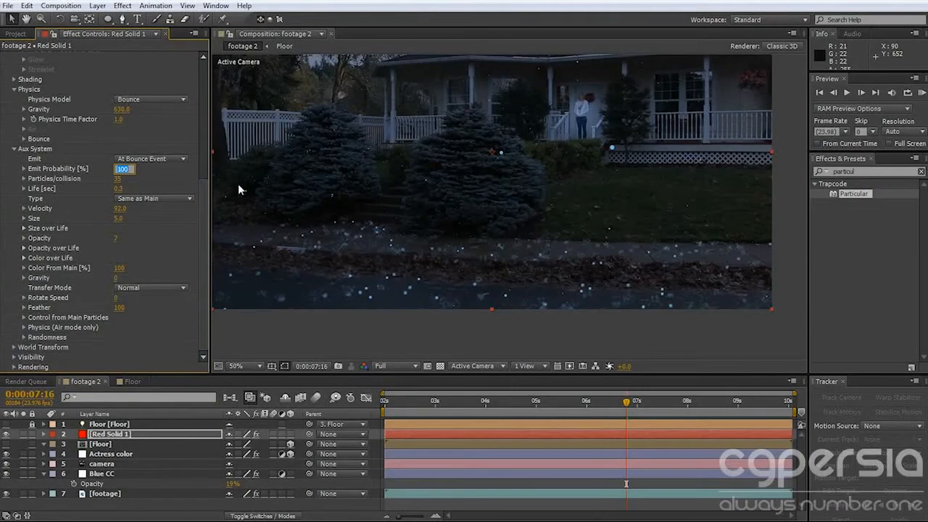
text(90)
key(Return)
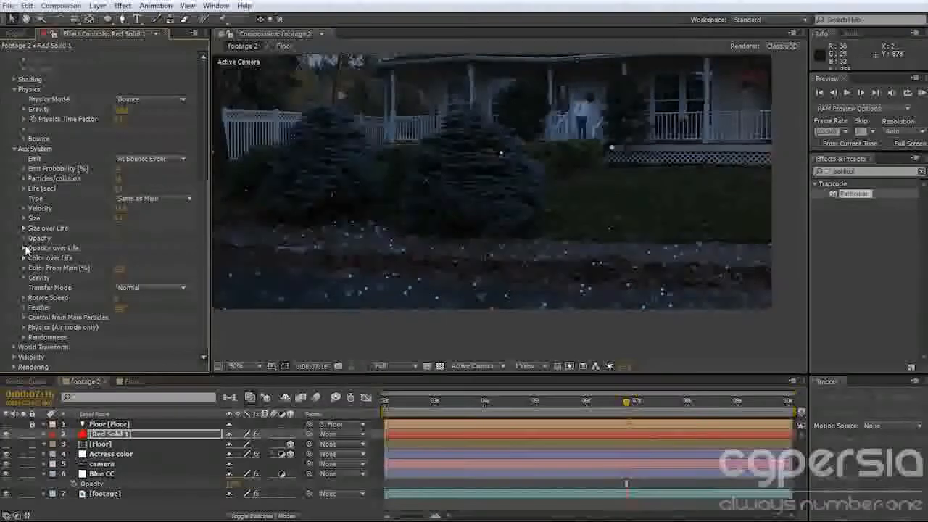
Draw the auxiliary Opacity over Life curve so it starts full and slopes down towards zero at death.
click(24, 248)
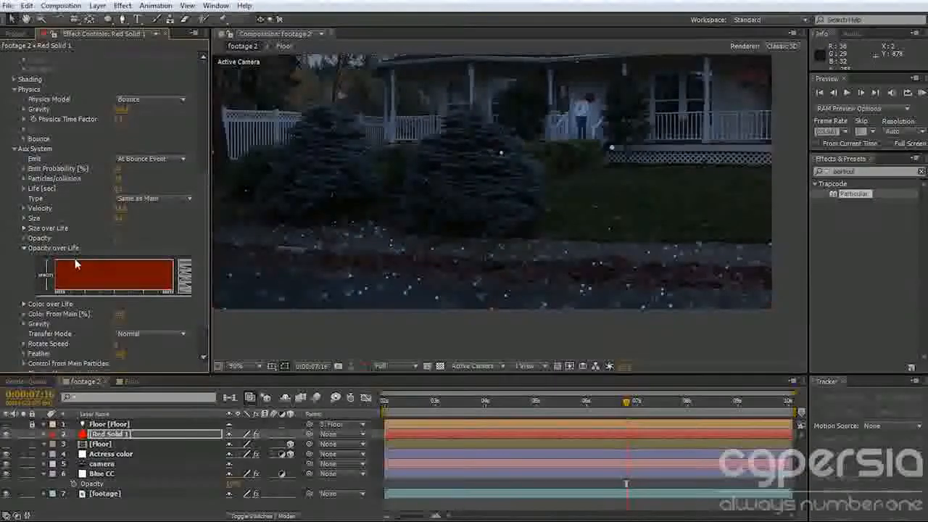
drag(124, 266, 176, 288)
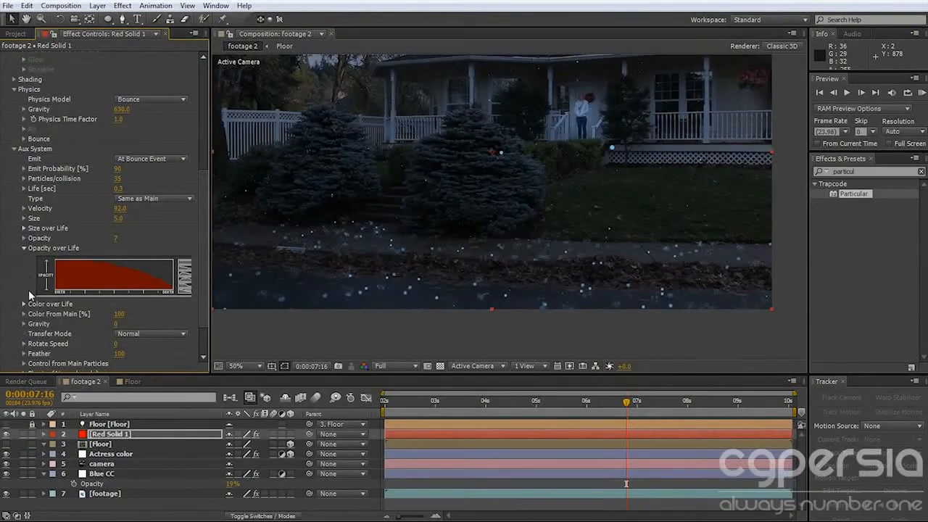
Draw the auxiliary Size over Life curve so it starts full and slopes down towards death.
click(24, 228)
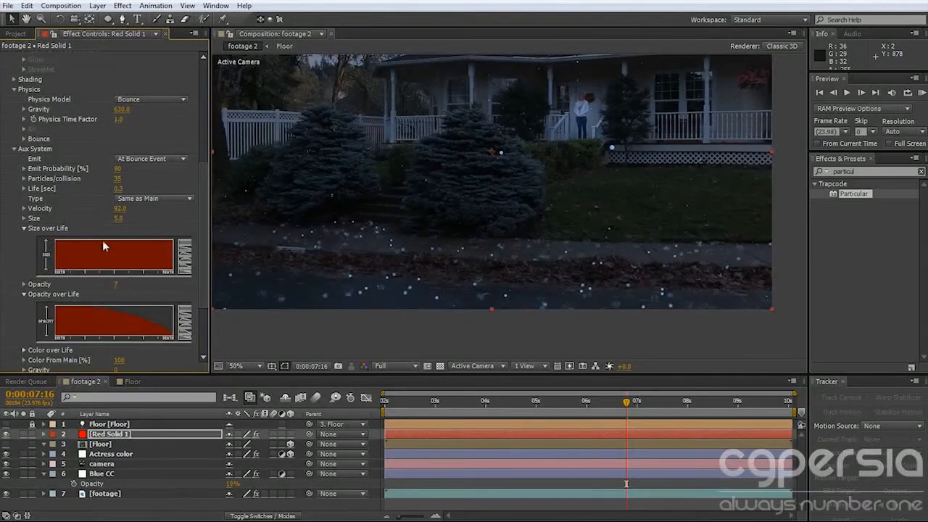
drag(93, 254, 151, 259)
click(185, 244)
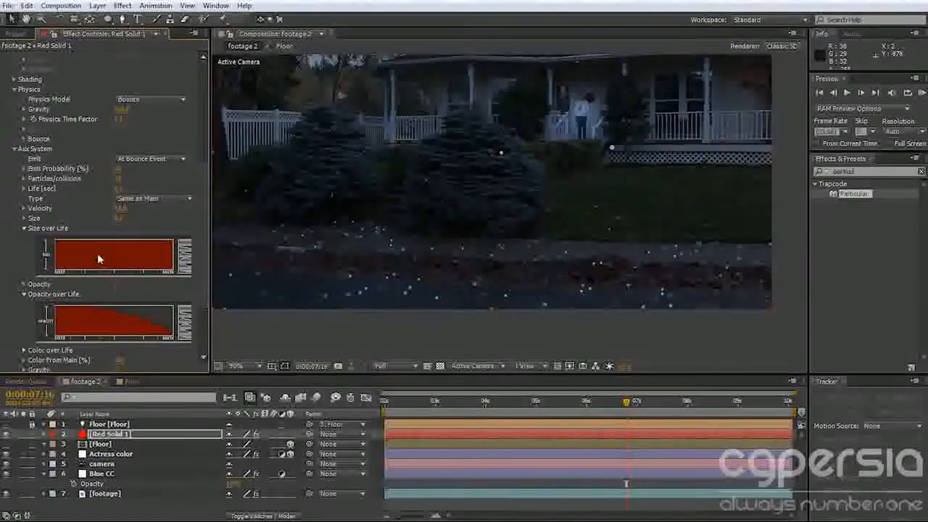
drag(104, 243, 154, 256)
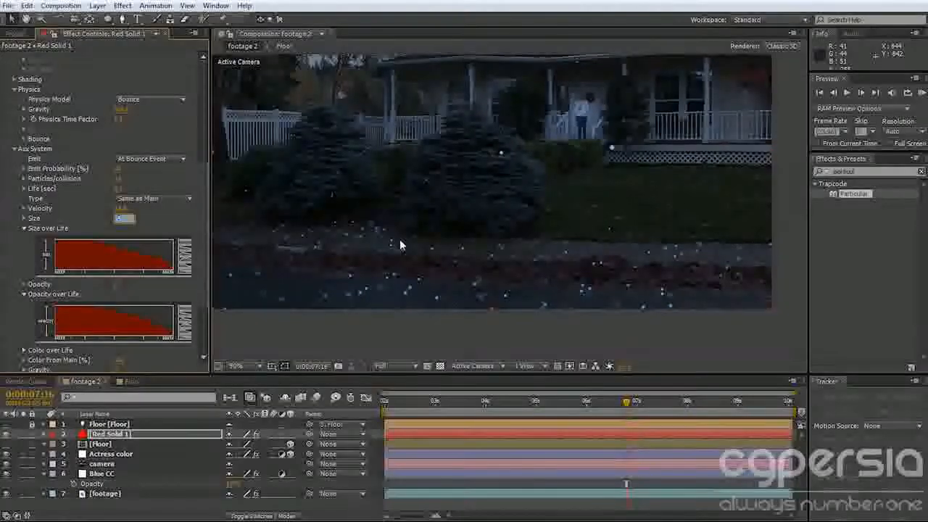
Set the auxiliary particles' Size to 1.3 and check the splashes around 0:00:06:22.
text(1.3)
key(Return)
drag(471, 409, 588, 410)
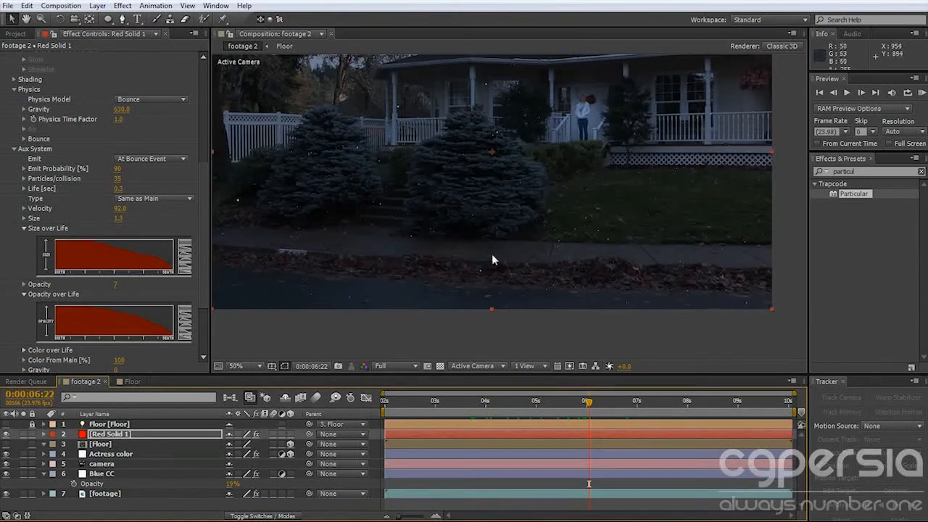
Turn Motion Blur on in Particular's Rendering settings.
scroll(193, 249, down, 3)
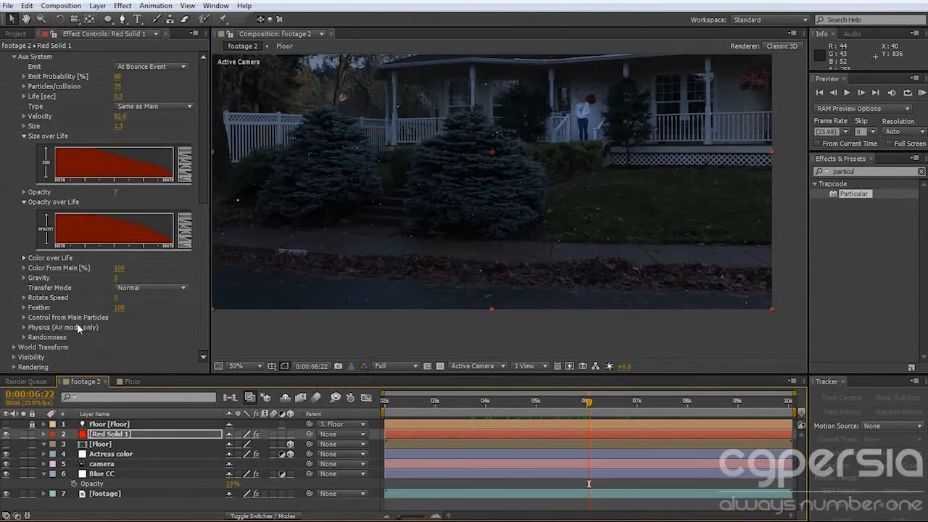
click(14, 367)
scroll(51, 342, down, 2)
click(24, 367)
scroll(44, 358, down, 3)
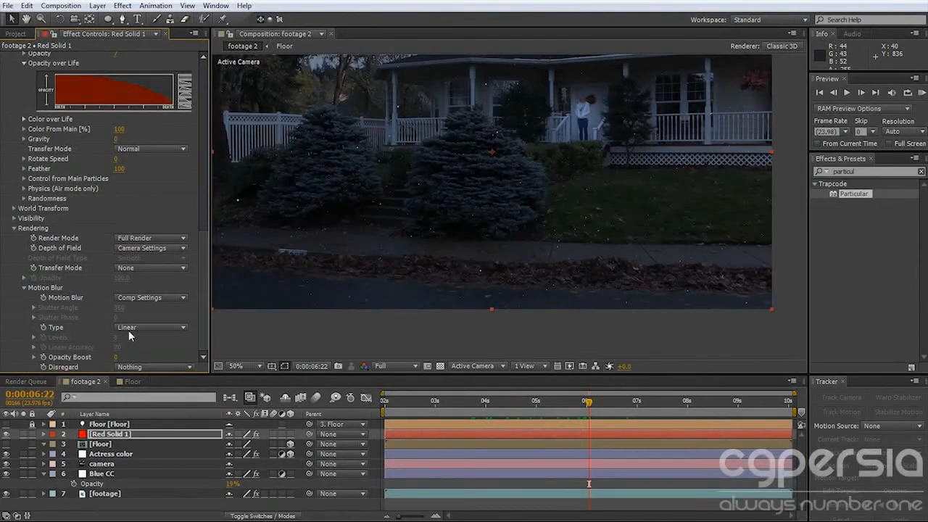
click(153, 298)
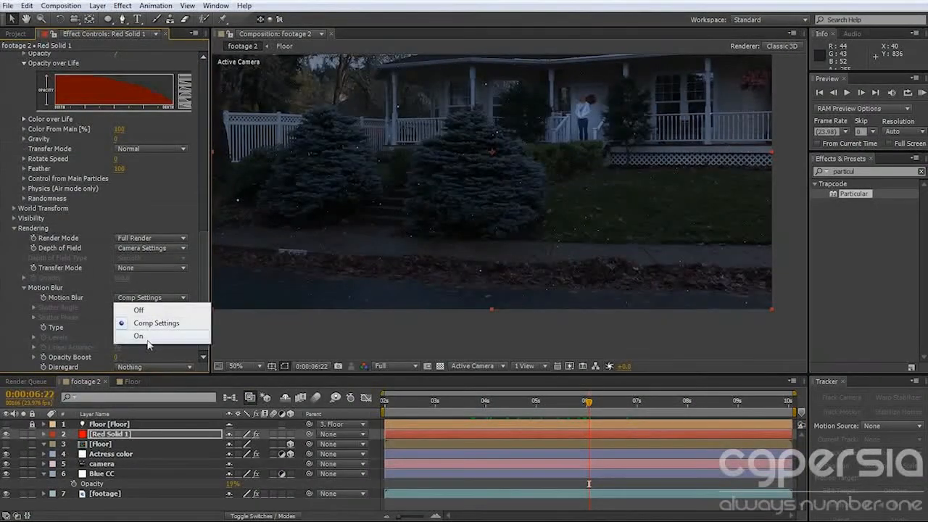
click(138, 335)
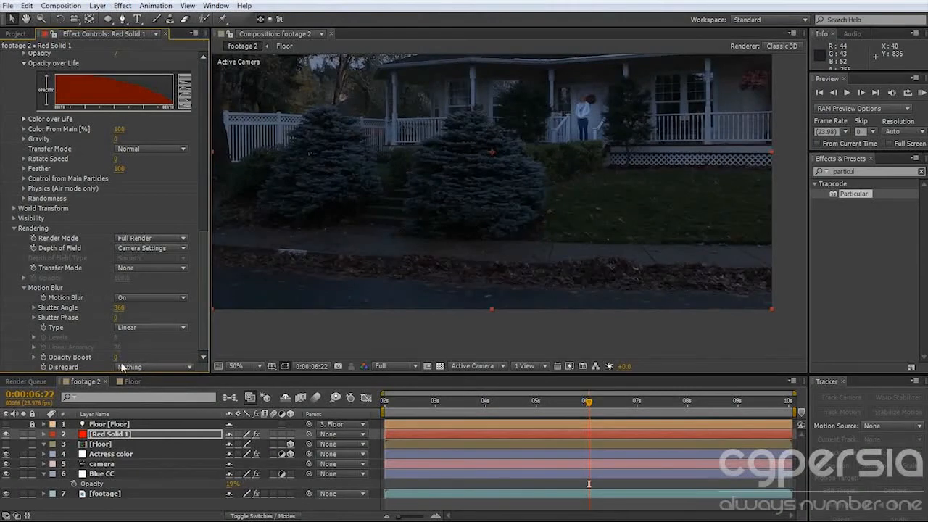
Set the motion blur Opacity Boost to 1 and run a RAM preview of the rain.
click(115, 357)
text(1)
key(Return)
key(KP_0)
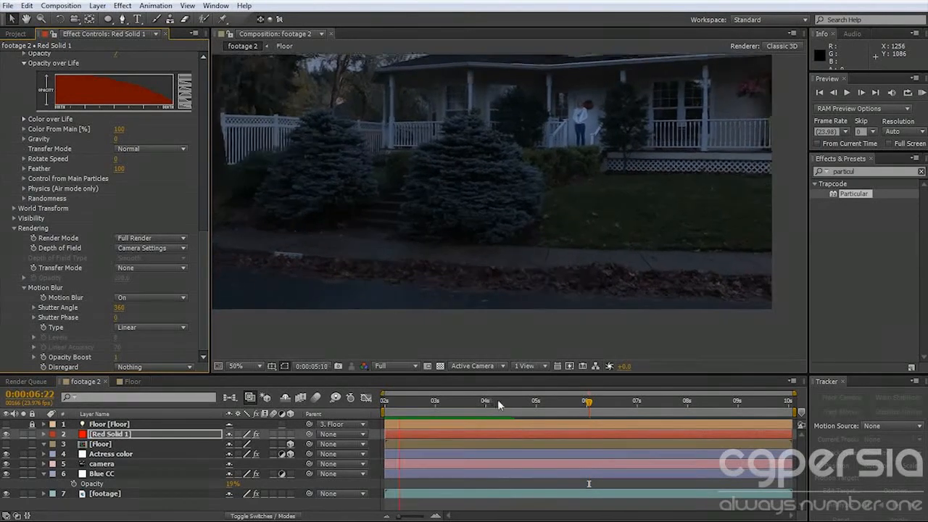
Slide the Red Solid 1 layer earlier so particles already fall at 0:00:02:21, and extend its end to the composition's end.
drag(421, 402, 341, 422)
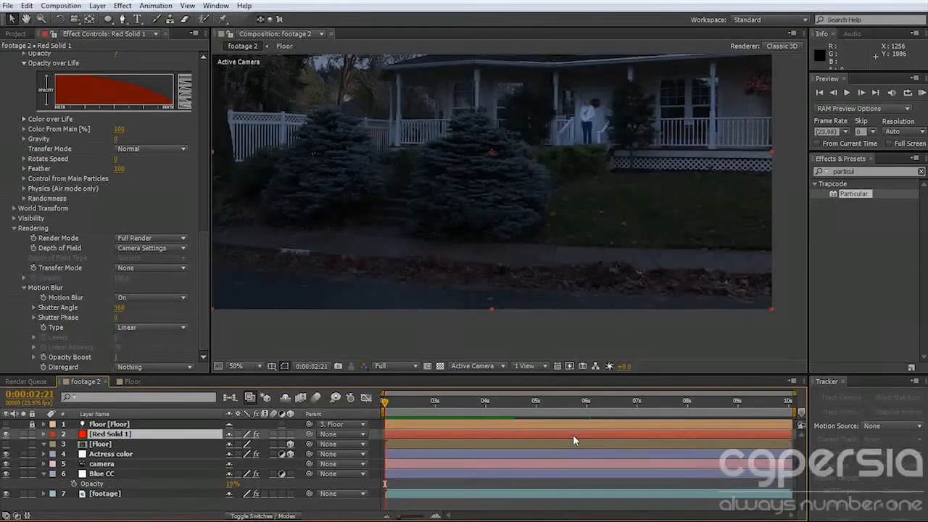
drag(547, 438, 478, 439)
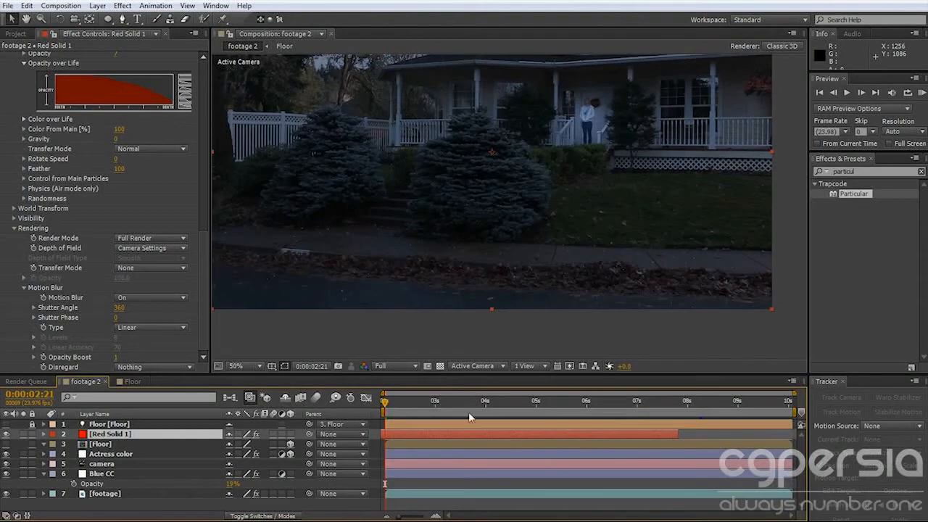
drag(454, 432, 591, 434)
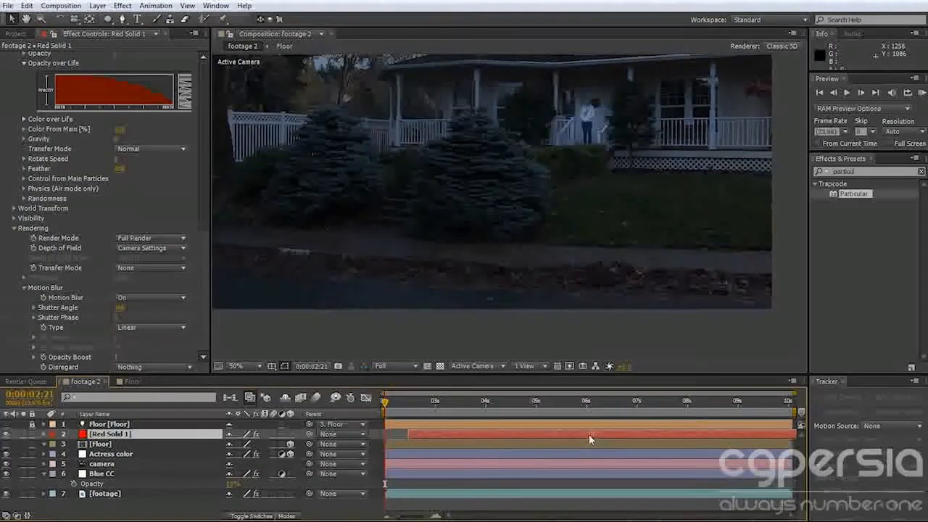
drag(494, 434, 377, 434)
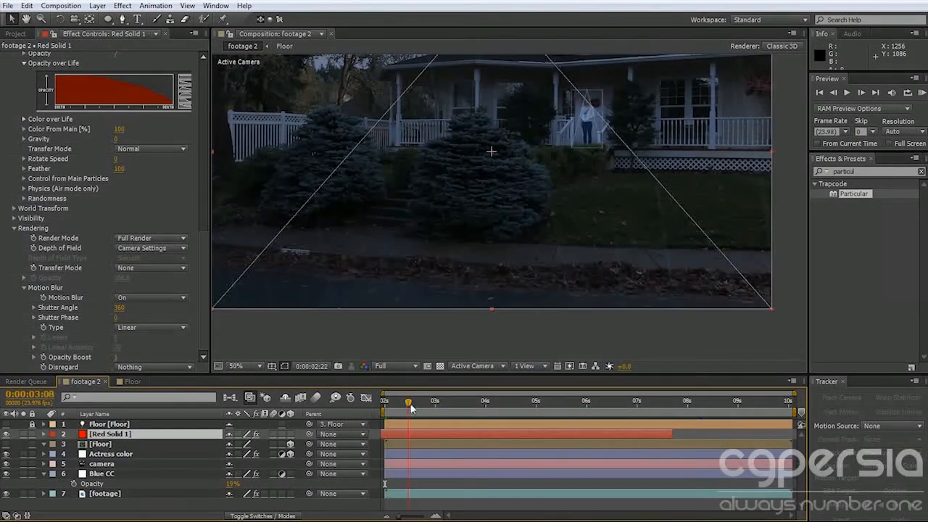
drag(674, 433, 788, 436)
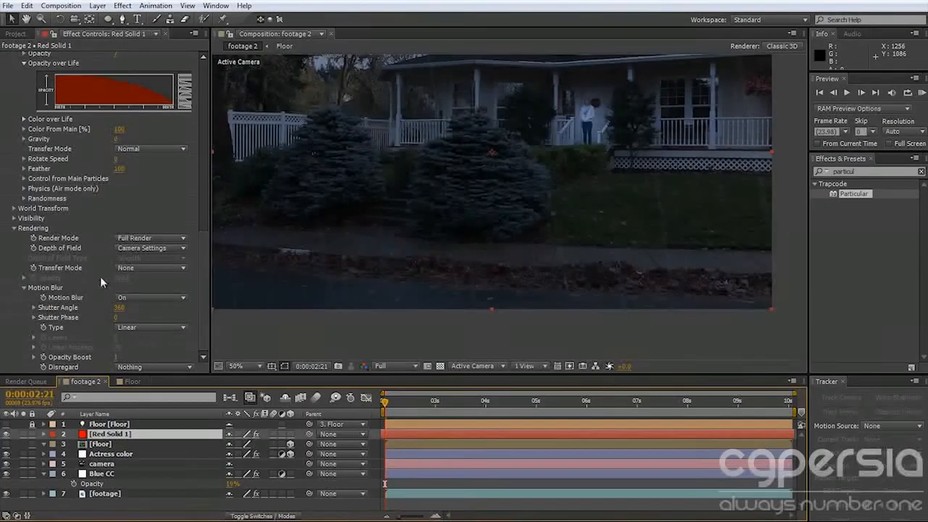
Set the auxiliary particles' Velocity to 300 and check the splashes around 0:00:05:01.
scroll(124, 209, up, 7)
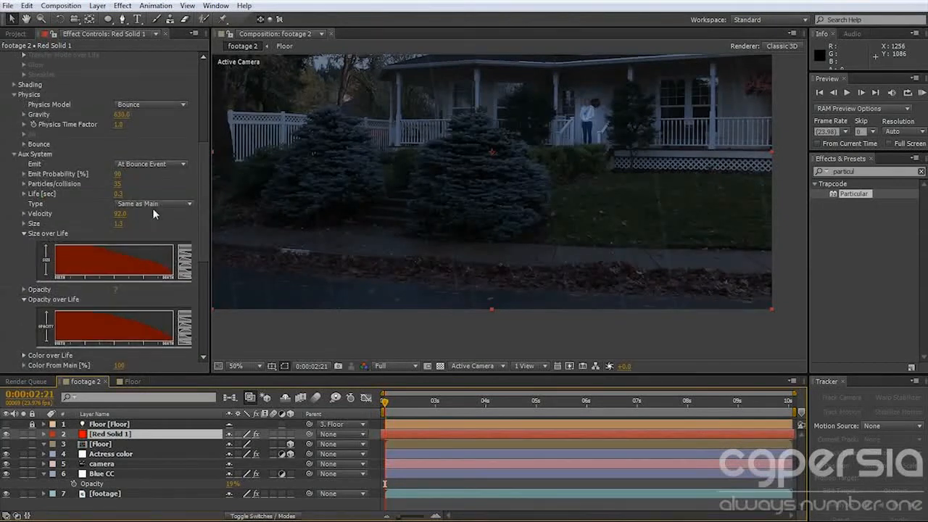
click(122, 214)
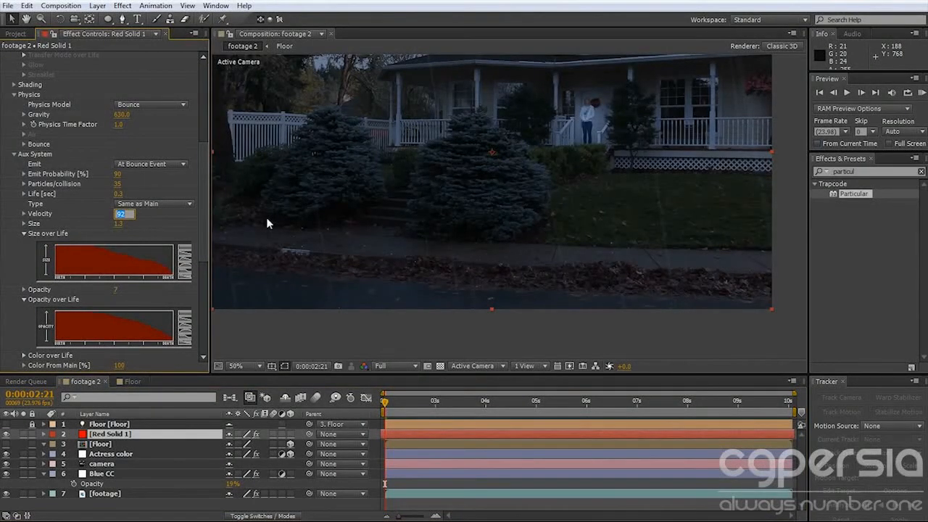
text(300)
key(Return)
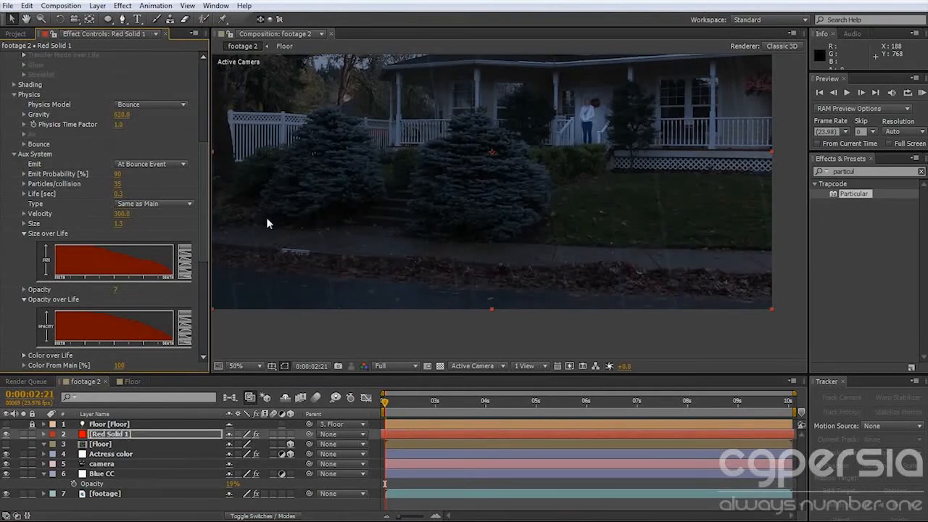
drag(416, 405, 435, 407)
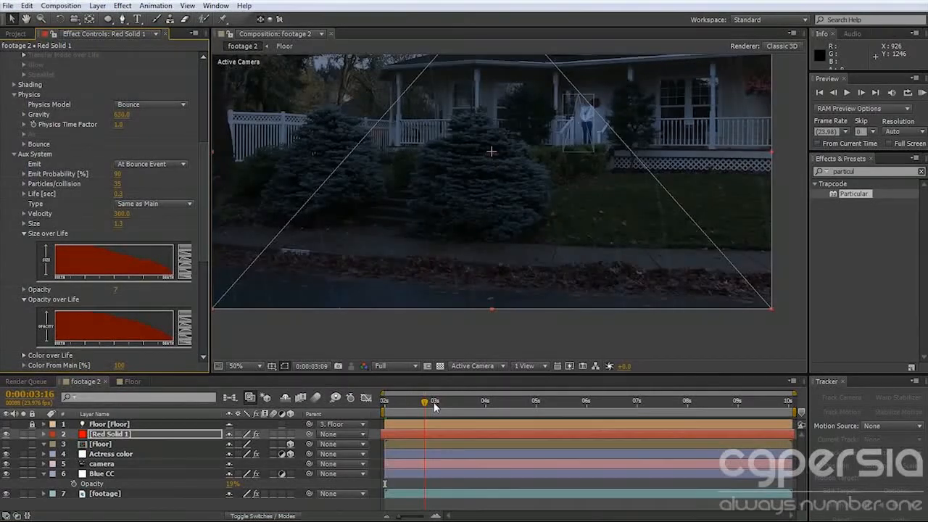
click(472, 407)
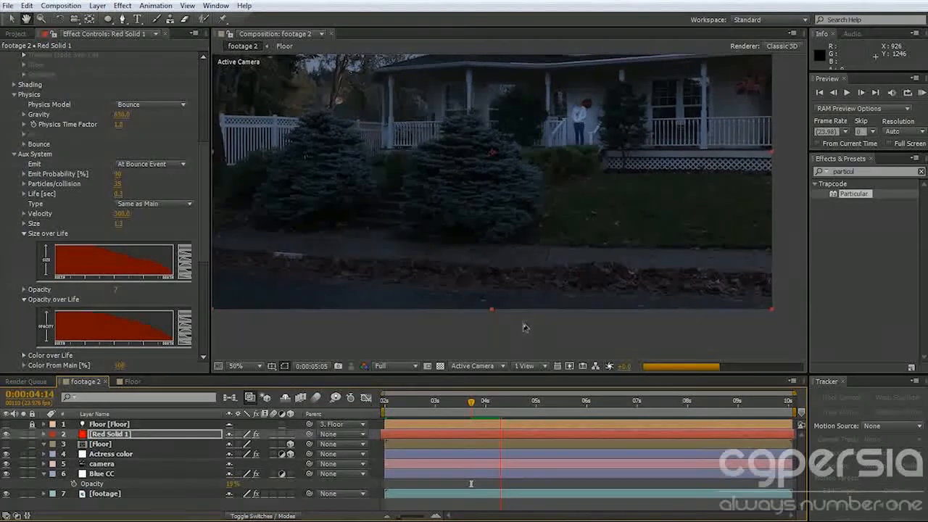
key(space)
mouse_move(499, 411)
mouse_down()
mouse_move(483, 411)
mouse_move(493, 410)
mouse_up()
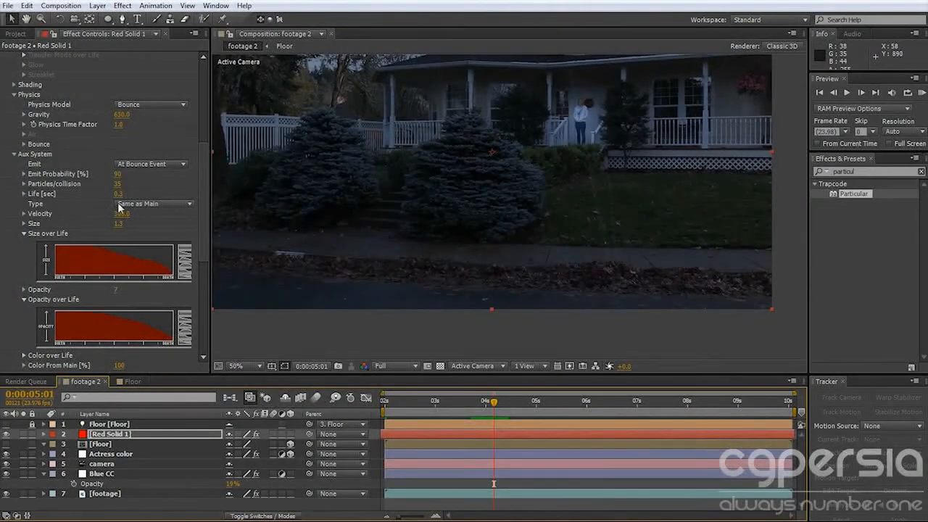
Set the auxiliary particles' Life to 0.4 seconds, Size to 1.5 and Emit Probability to 100%.
click(122, 193)
text(1)
key(Return)
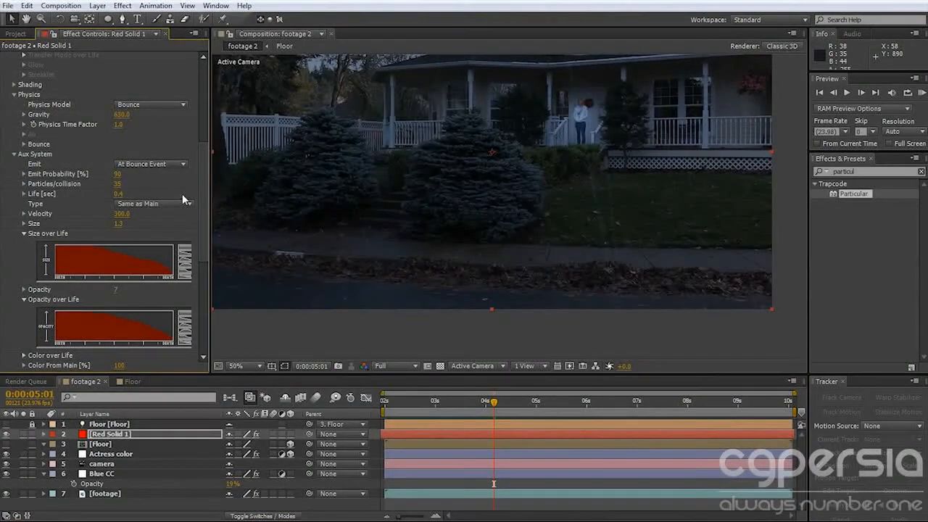
click(119, 223)
text(1.)
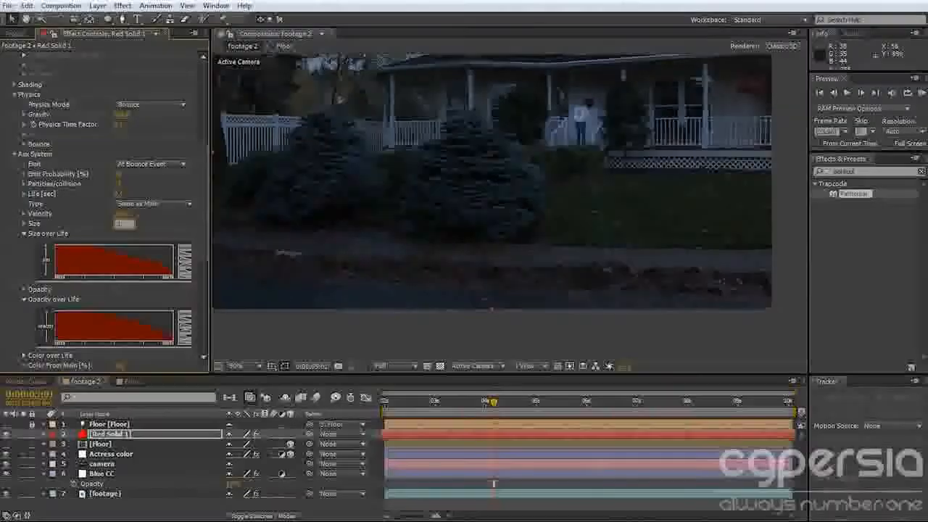
text(5)
key(Return)
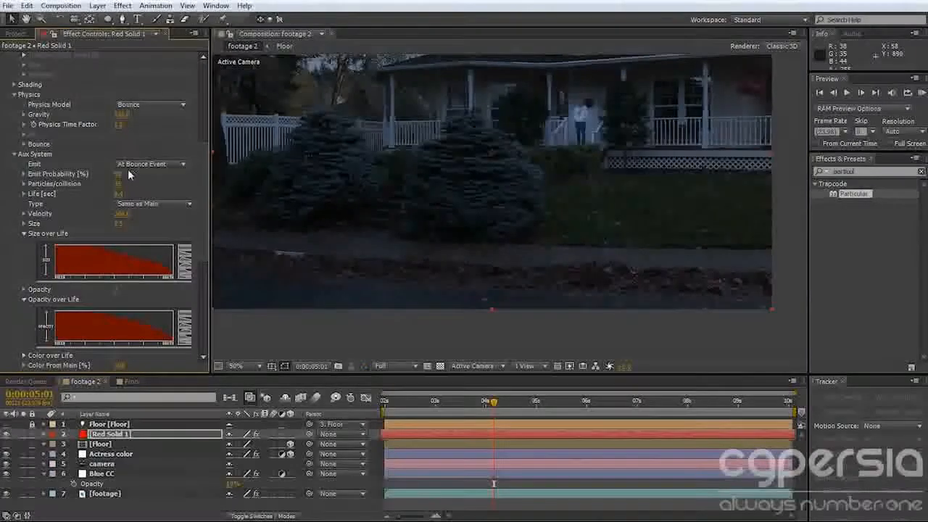
scroll(185, 150, up, 2)
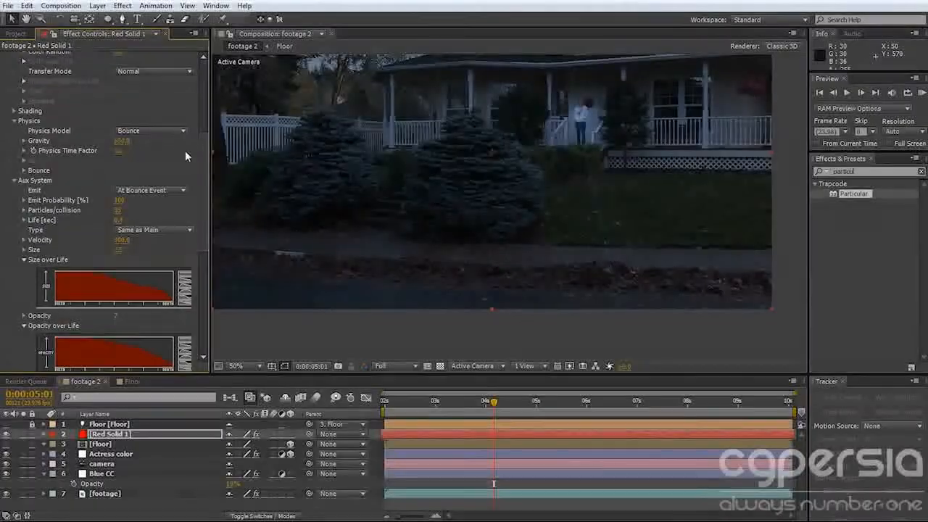
drag(475, 405, 509, 406)
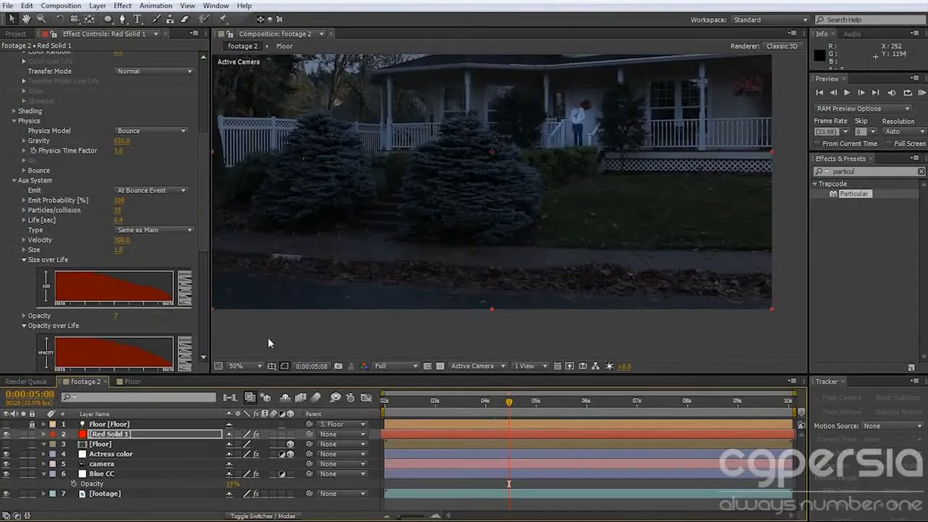
Try the Subframe Sample motion blur type and preview the splashes with it.
scroll(162, 316, down, 8)
click(161, 325)
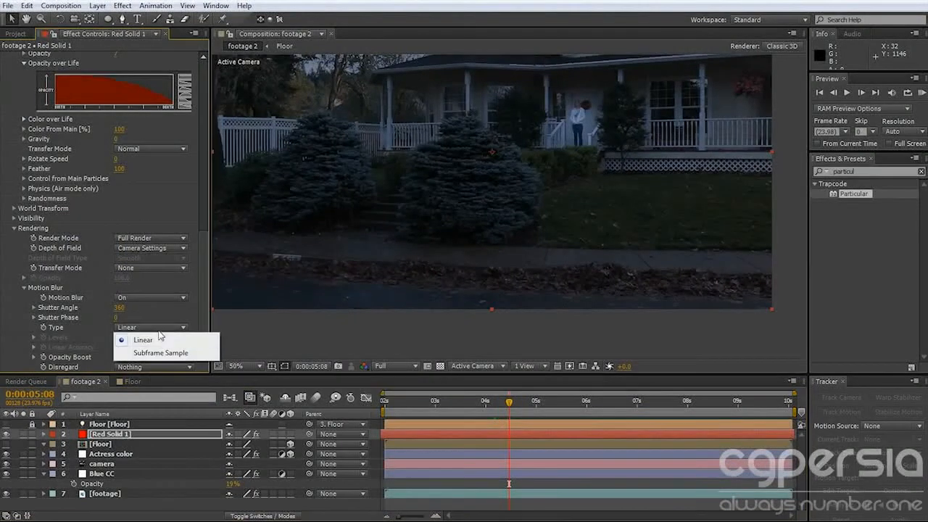
click(124, 348)
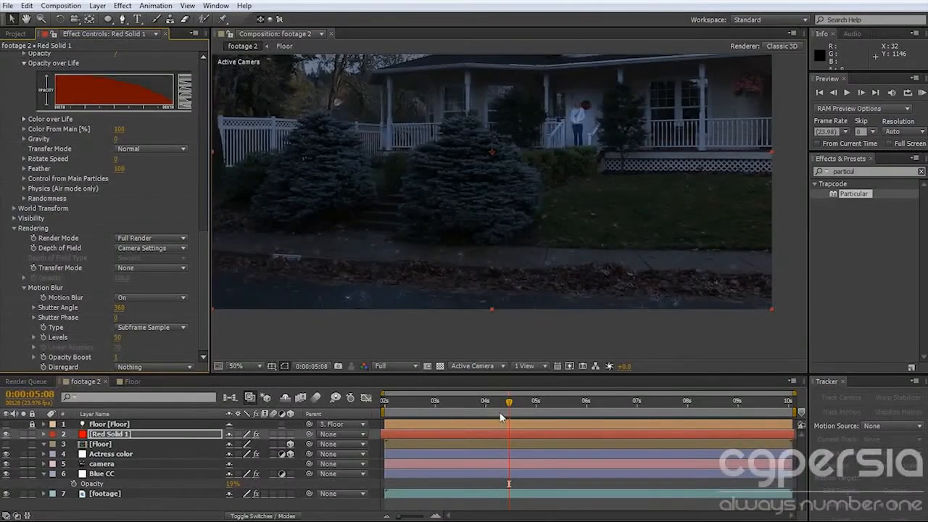
drag(511, 408, 525, 407)
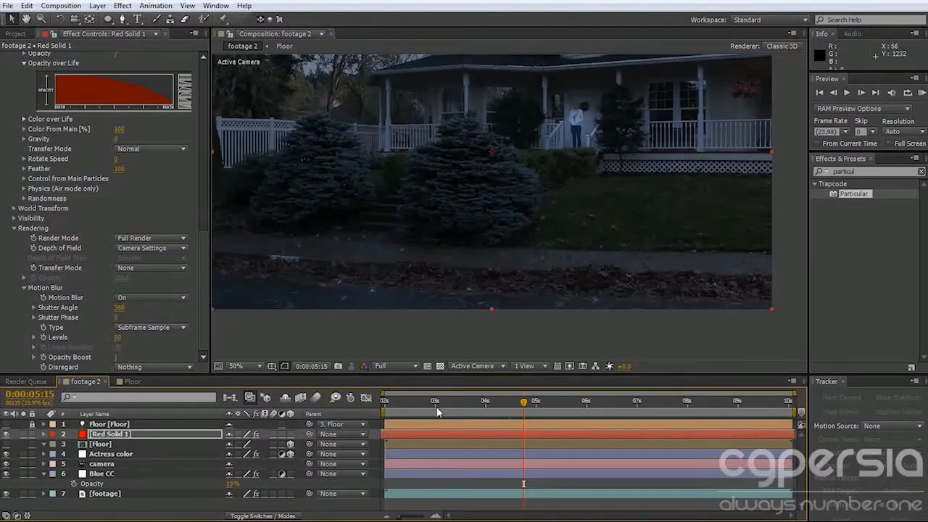
key(KP_0)
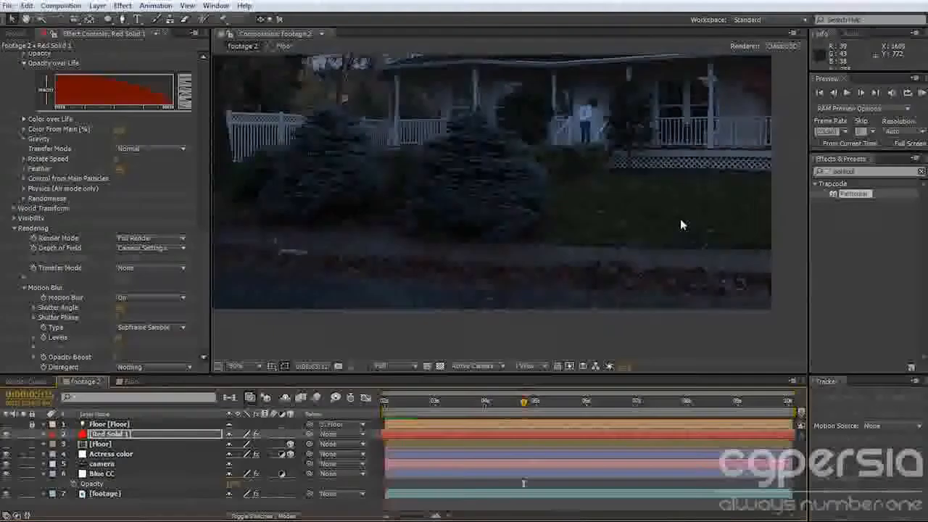
key(space)
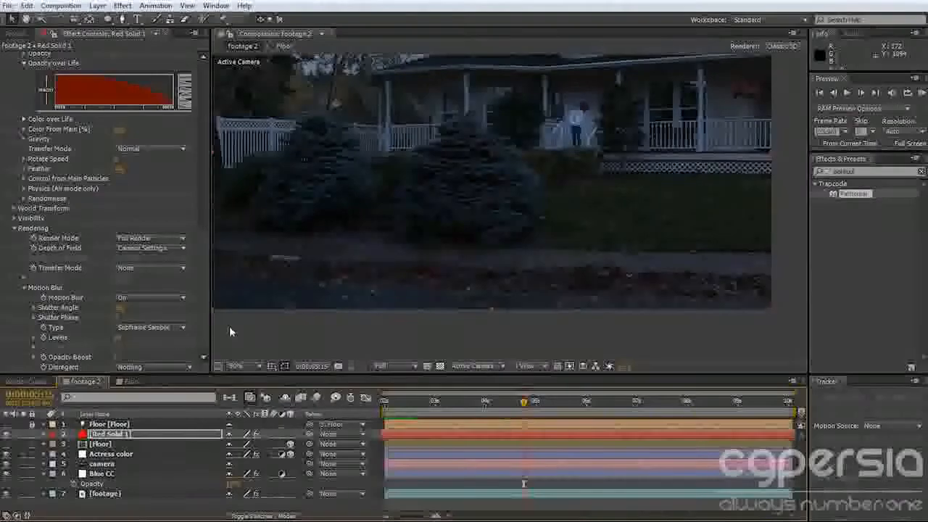
Return Particular's motion blur Type to Linear.
click(152, 327)
click(145, 340)
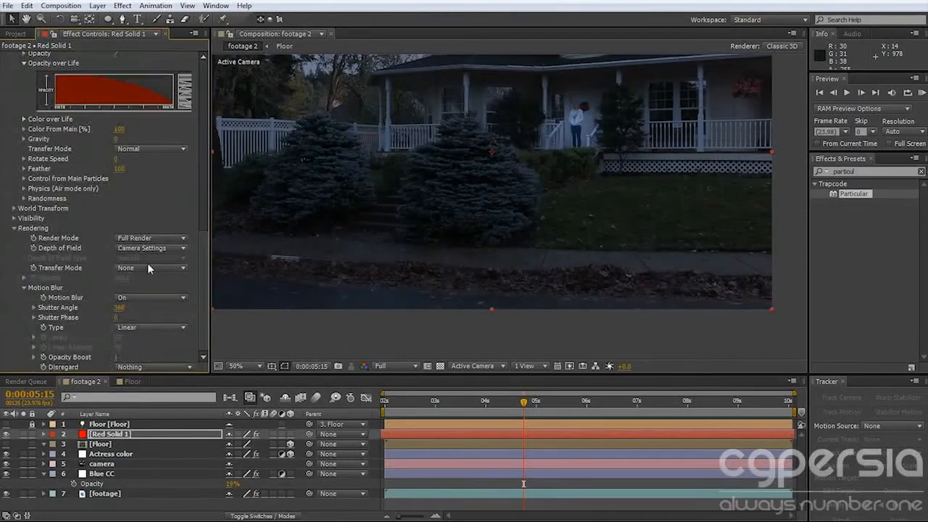
scroll(149, 267, up, 5)
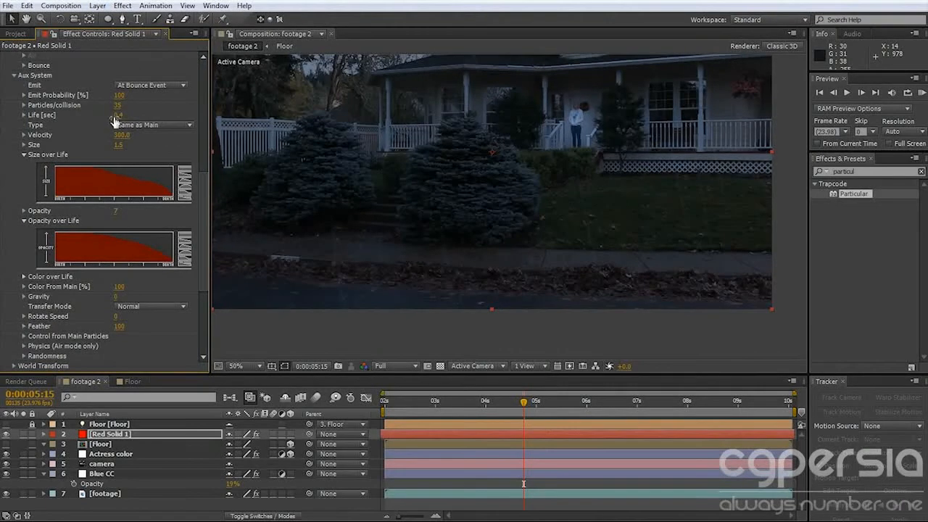
scroll(145, 185, down, 5)
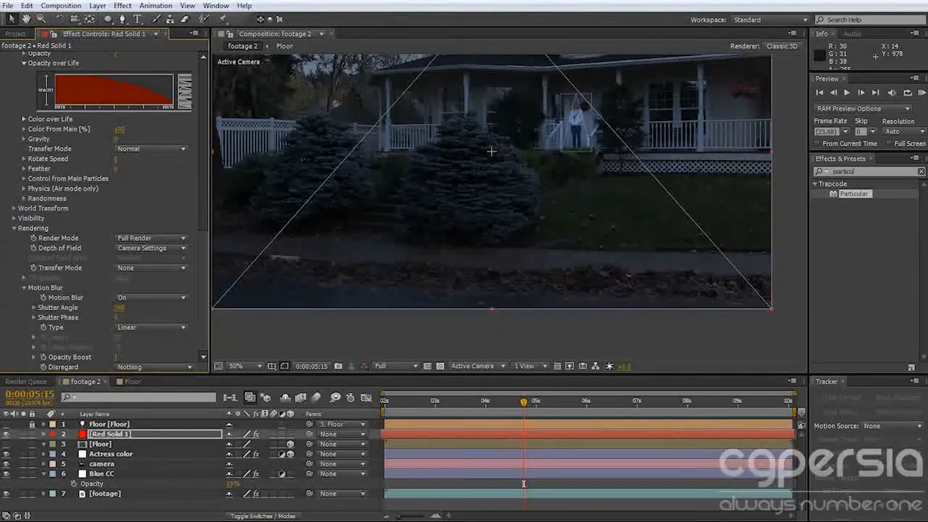
At 0:00:06:14, set the auxiliary particles' Velocity to 351, Particles/collision to 50 and Size to 2.
drag(523, 403, 500, 406)
click(572, 403)
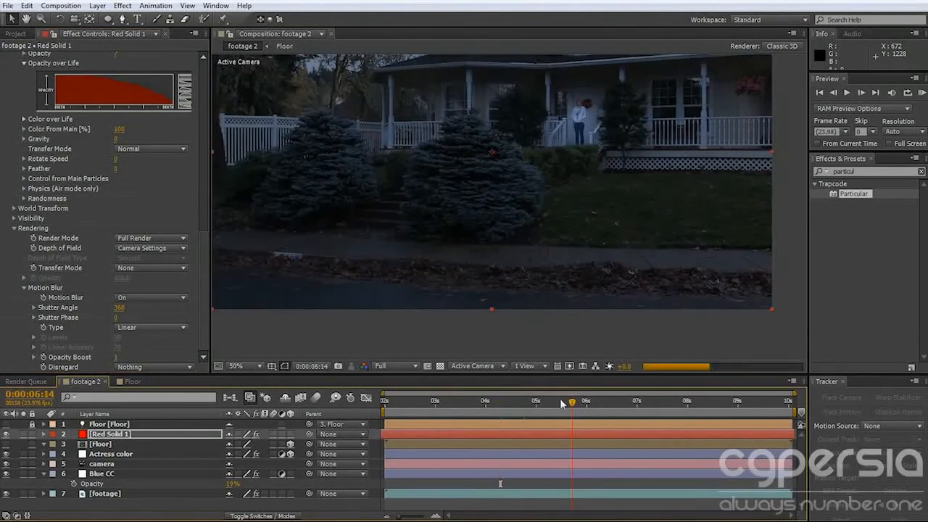
scroll(157, 302, up, 2)
scroll(157, 302, up, 7)
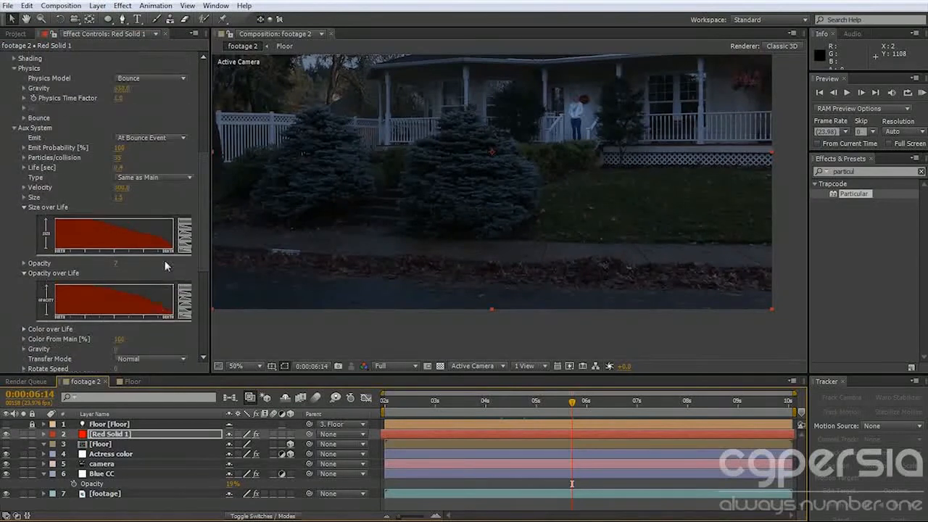
drag(127, 188, 160, 190)
text(50)
key(Return)
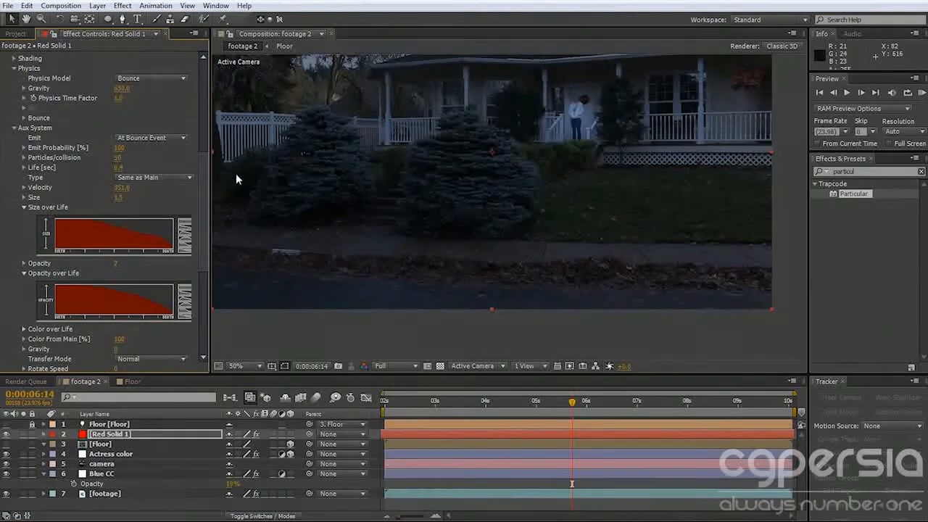
click(120, 197)
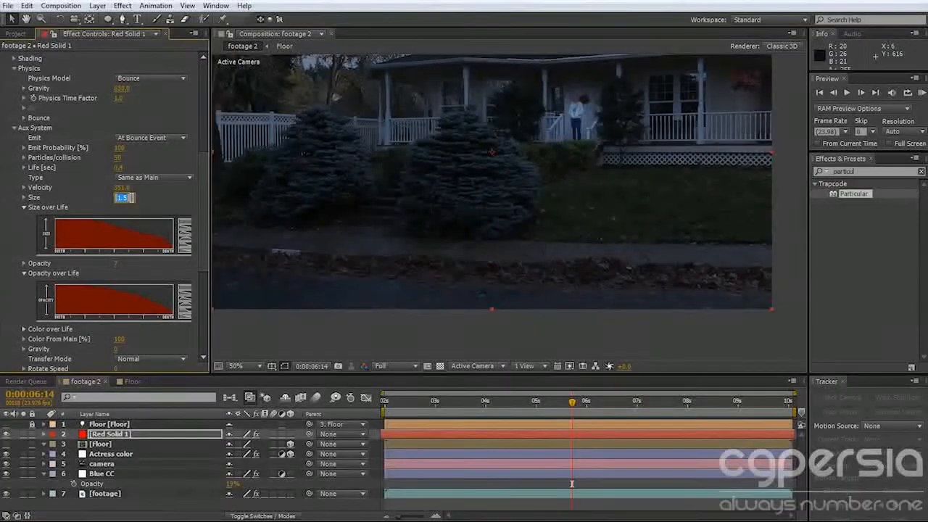
key(KP_0)
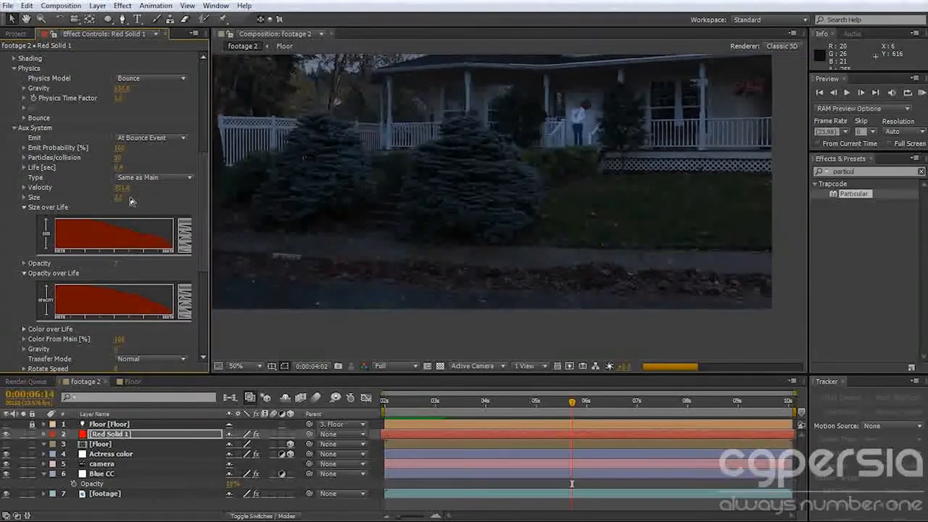
Set the composition's preview resolution to Half and play back the splashes.
click(390, 370)
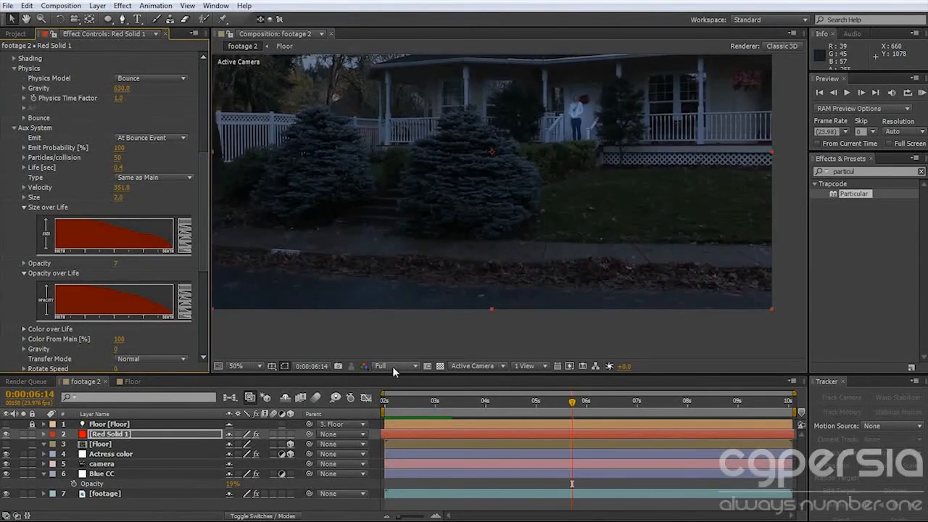
click(391, 368)
click(399, 412)
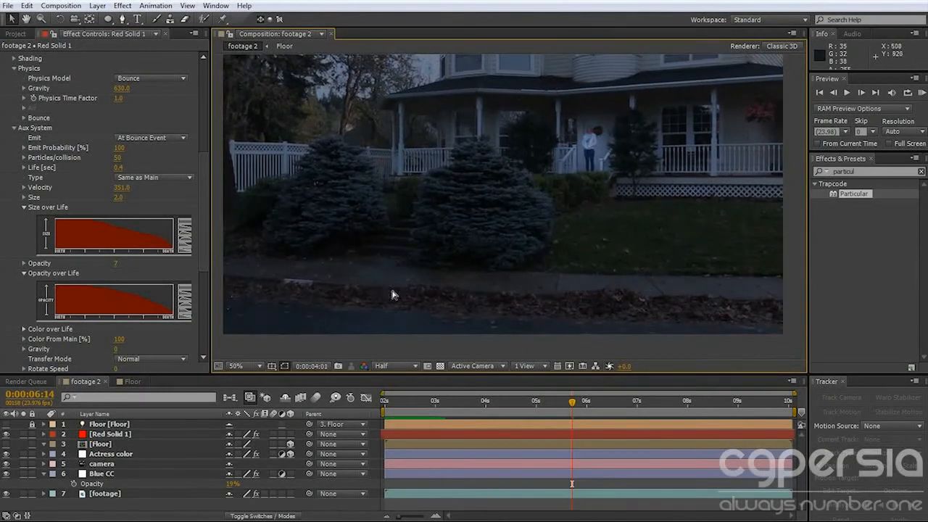
key(space)
key(space)
Inspect the splashes on the street and sidewalk up close between 0:00:03:06 and 0:00:03:11.
drag(392, 404, 404, 404)
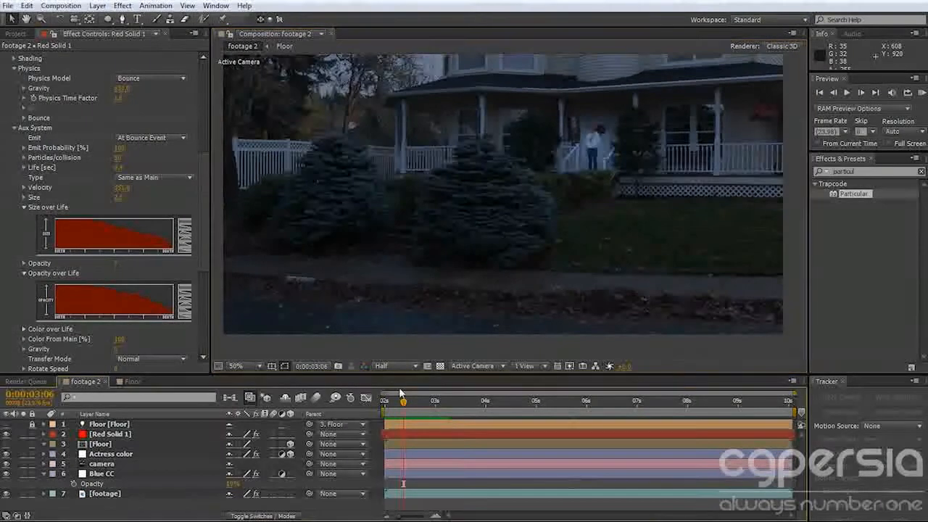
scroll(310, 315, up, 1)
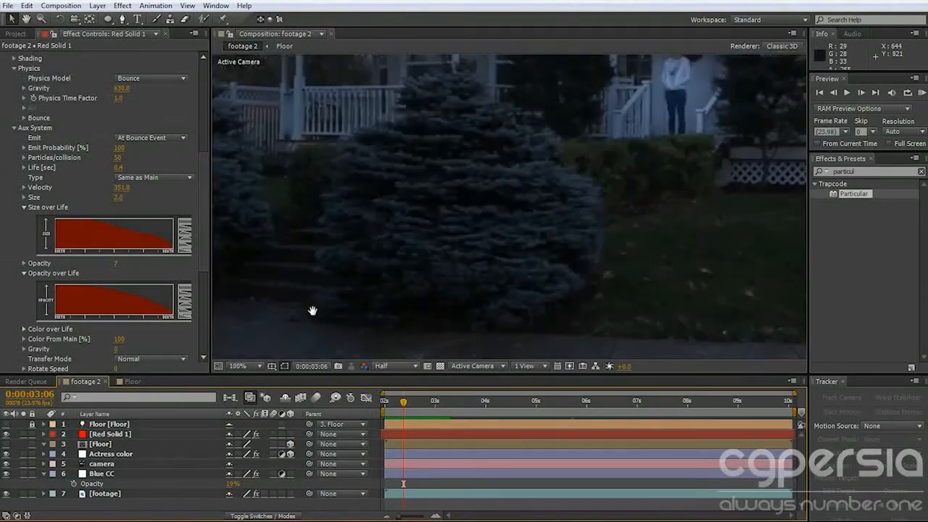
drag(313, 311, 505, 155)
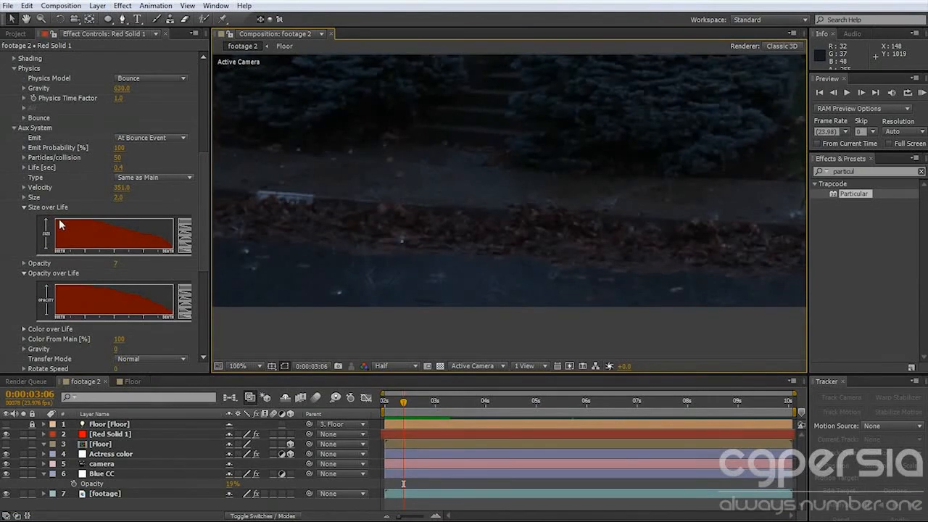
click(59, 218)
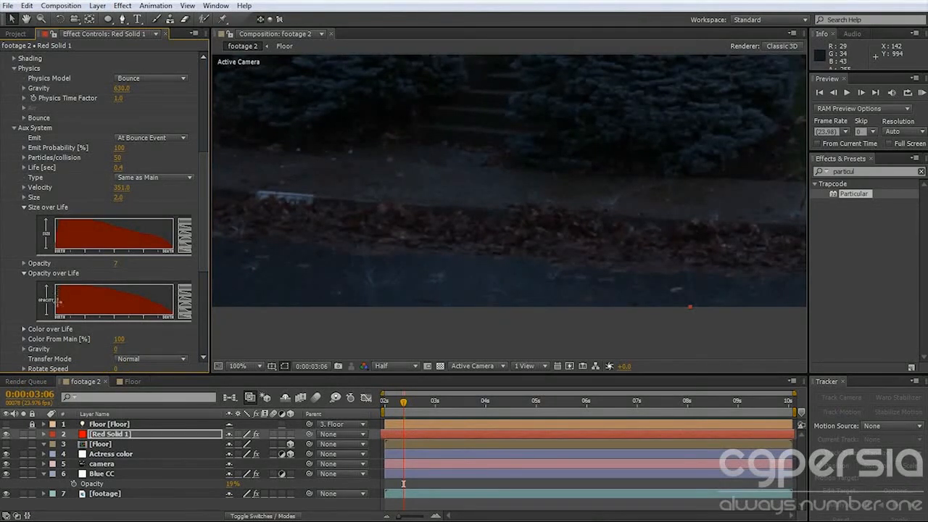
drag(403, 406, 414, 406)
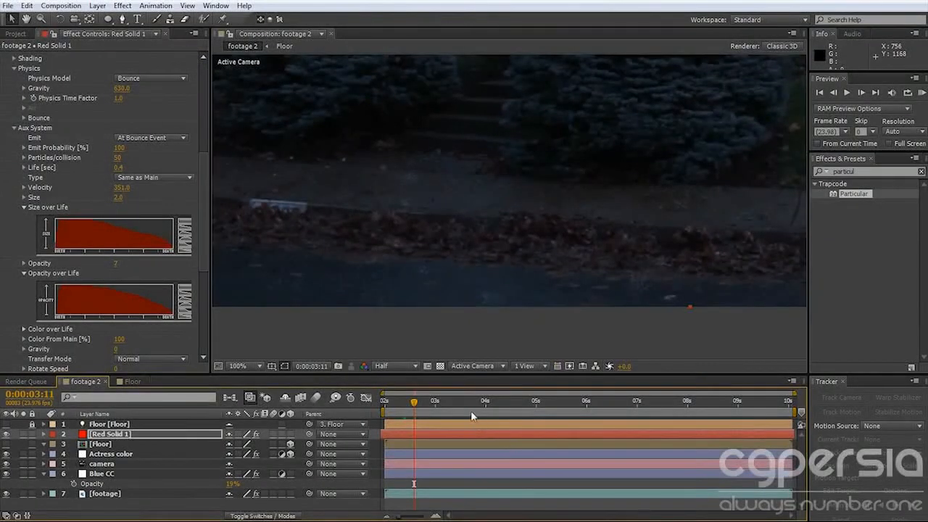
scroll(426, 296, down, 2)
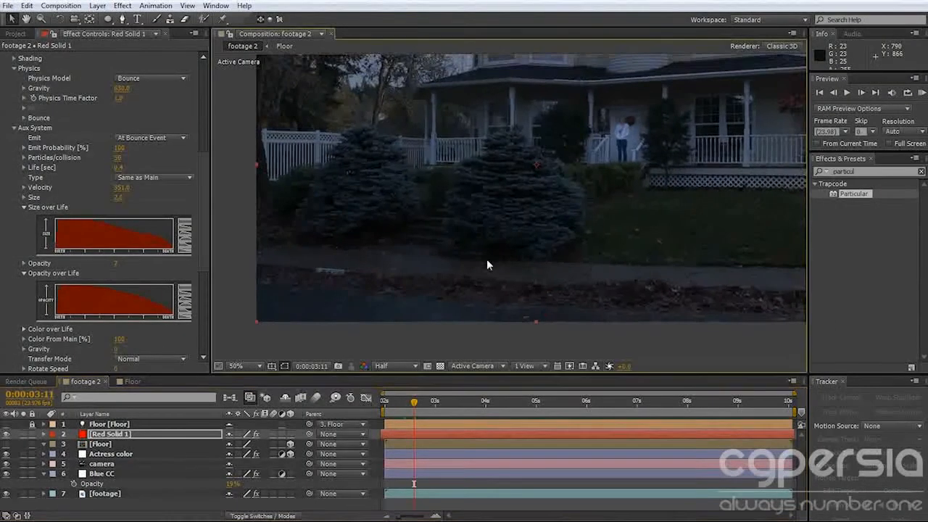
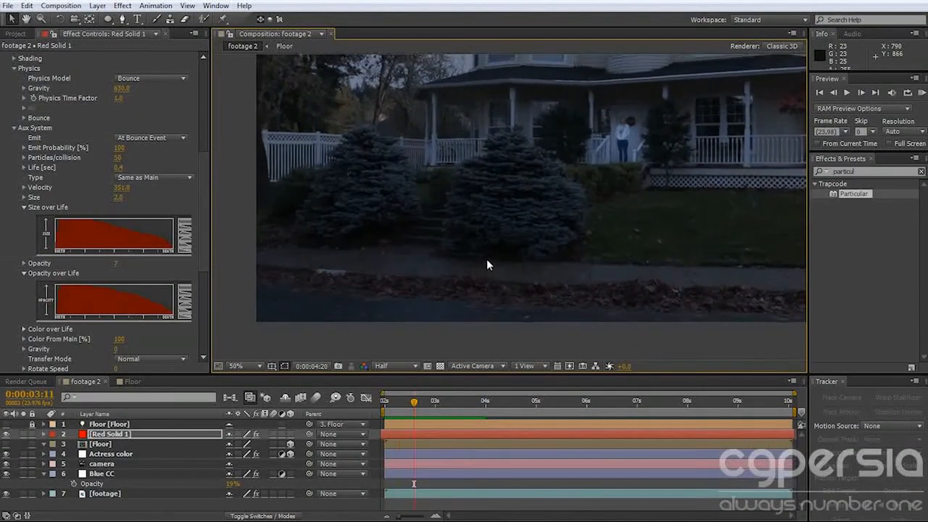
Inspect the particles over the street from 0:00:03:11 back to 0:00:03:04.
key(space)
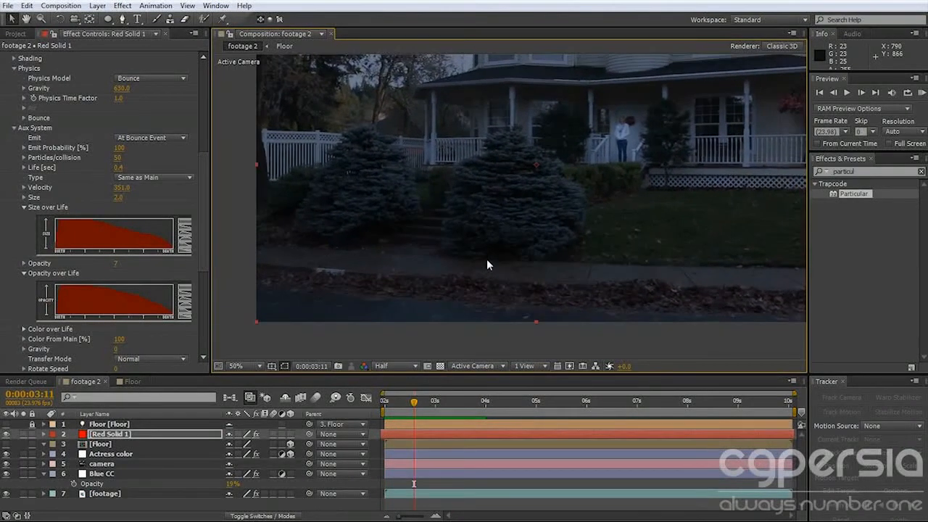
scroll(457, 245, down, 1)
scroll(461, 236, up, 1)
click(416, 411)
drag(417, 411, 399, 410)
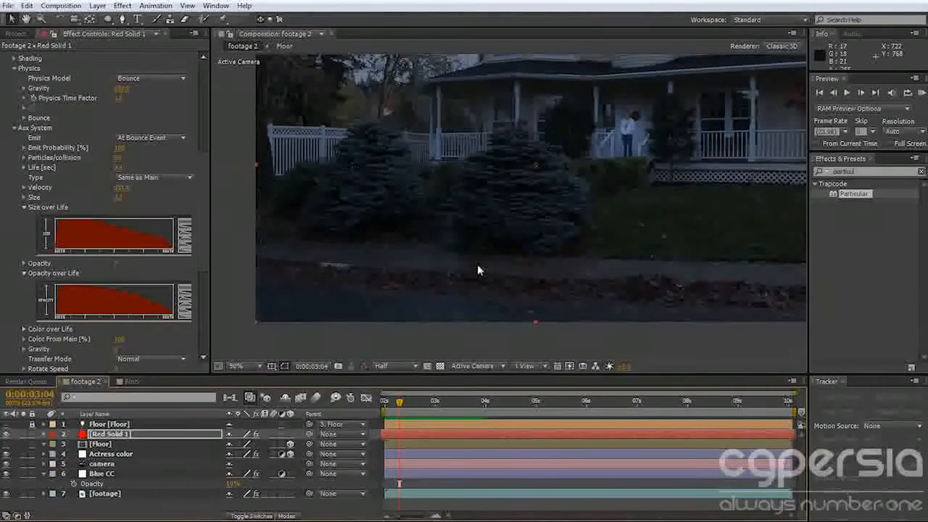
Raise Particular's Near Vanish to about 440 in the Visibility settings and preview the particles again.
scroll(174, 319, down, 5)
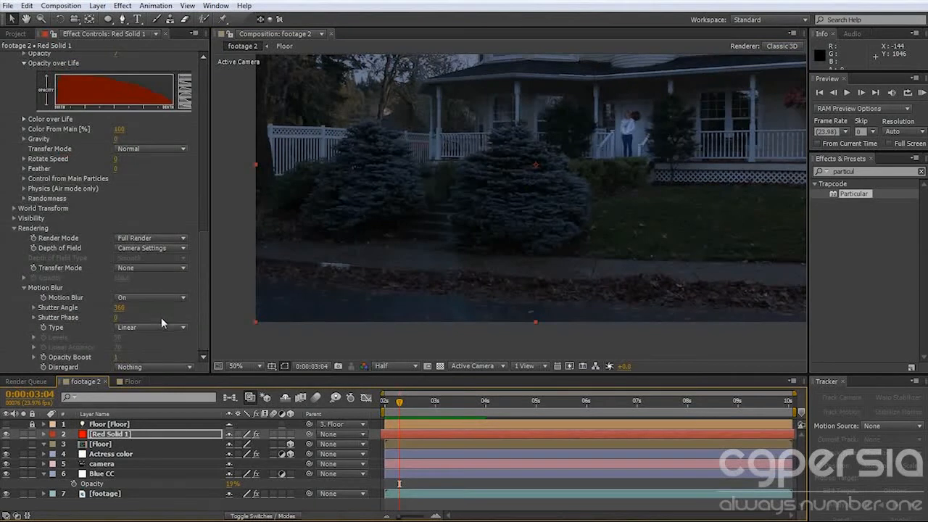
click(14, 219)
scroll(152, 266, down, 2)
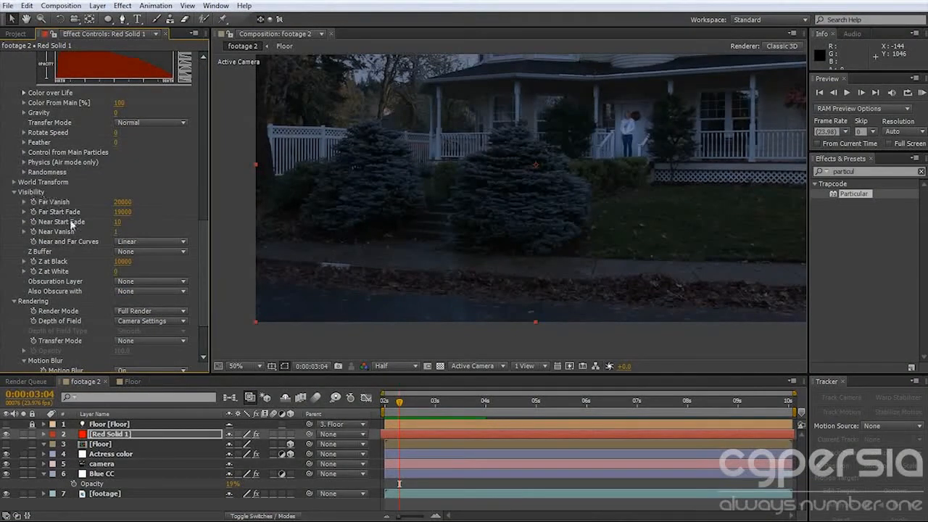
drag(118, 232, 143, 234)
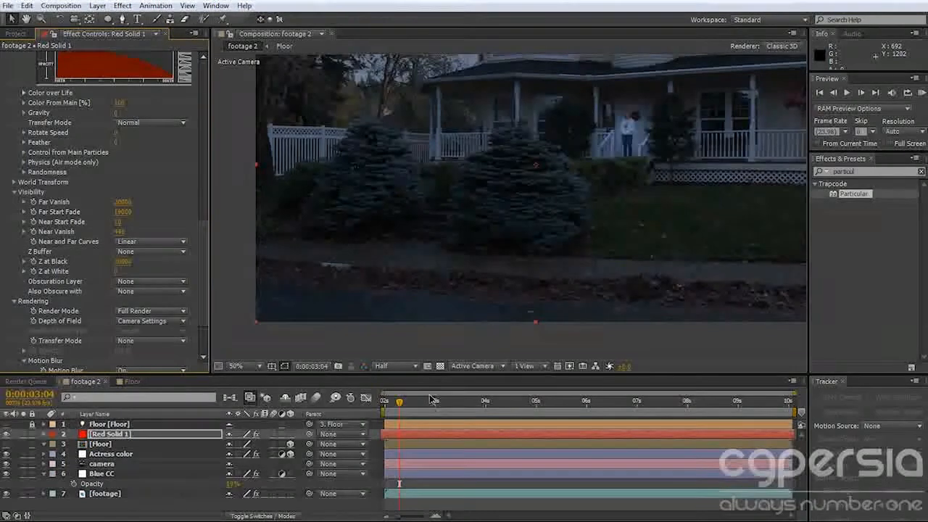
key(KP_0)
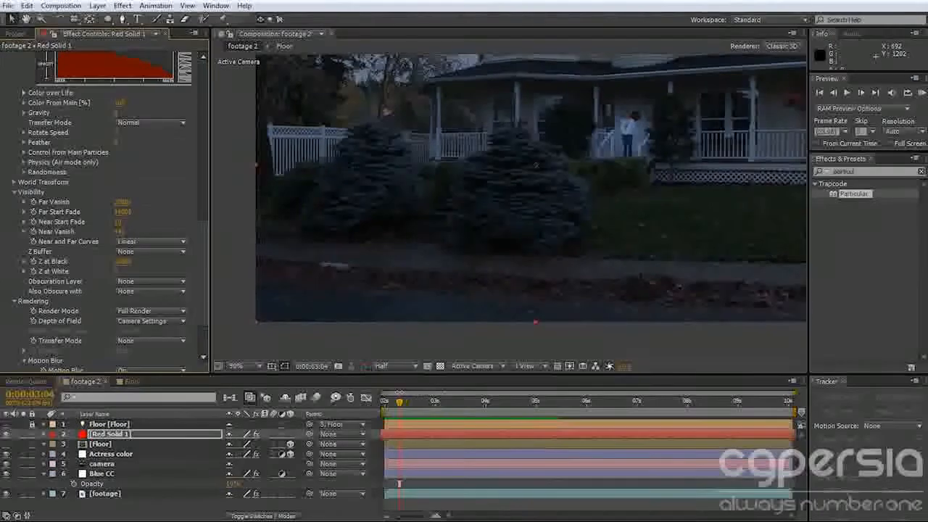
drag(495, 409, 431, 411)
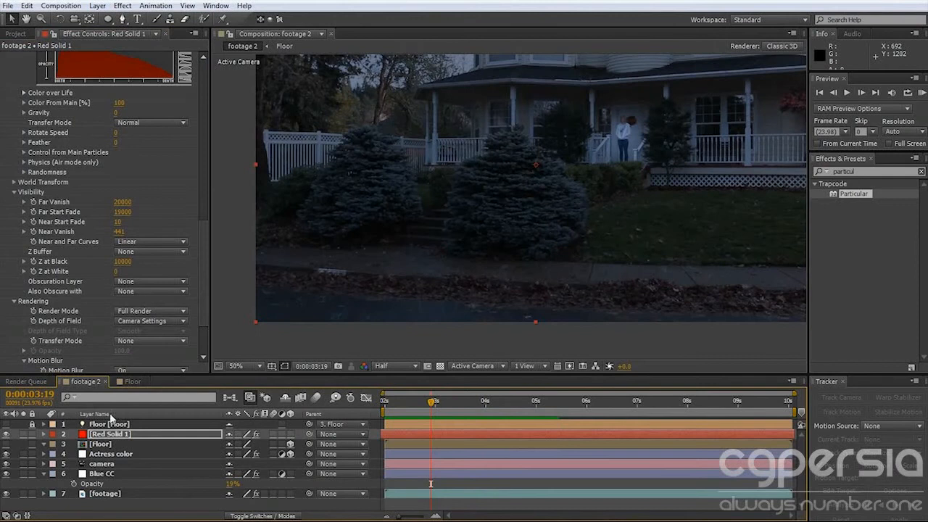
Add Dust_Wave_03.mov as the uppermost layer of the footage 2 composition and solo it.
click(16, 34)
click(34, 137)
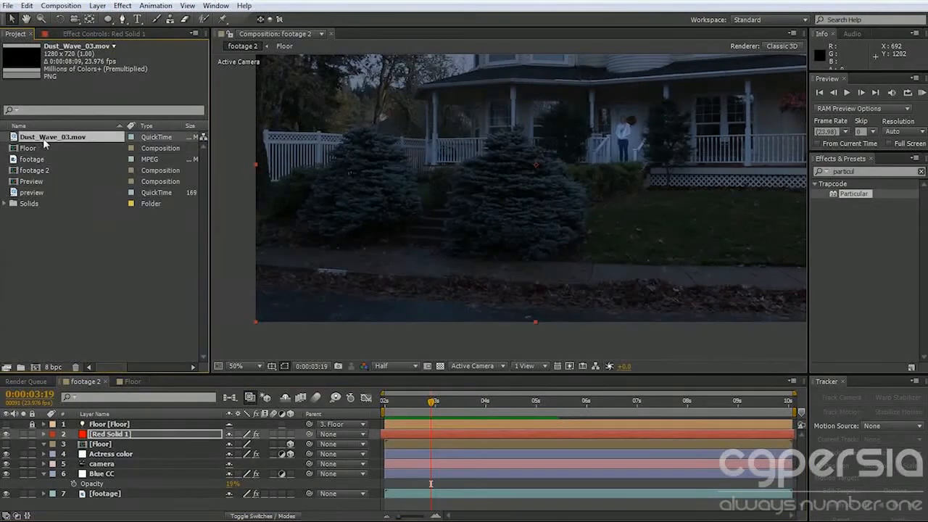
drag(47, 137, 203, 424)
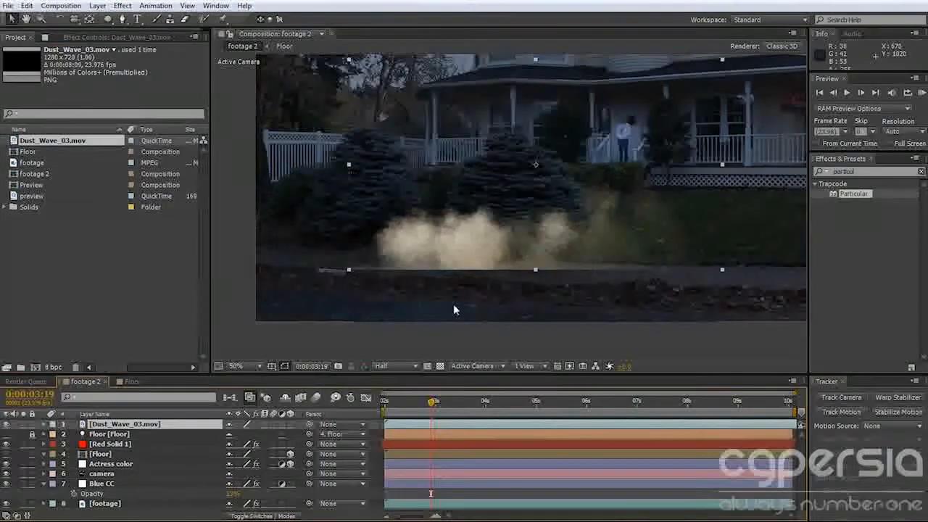
scroll(566, 242, down, 2)
click(23, 424)
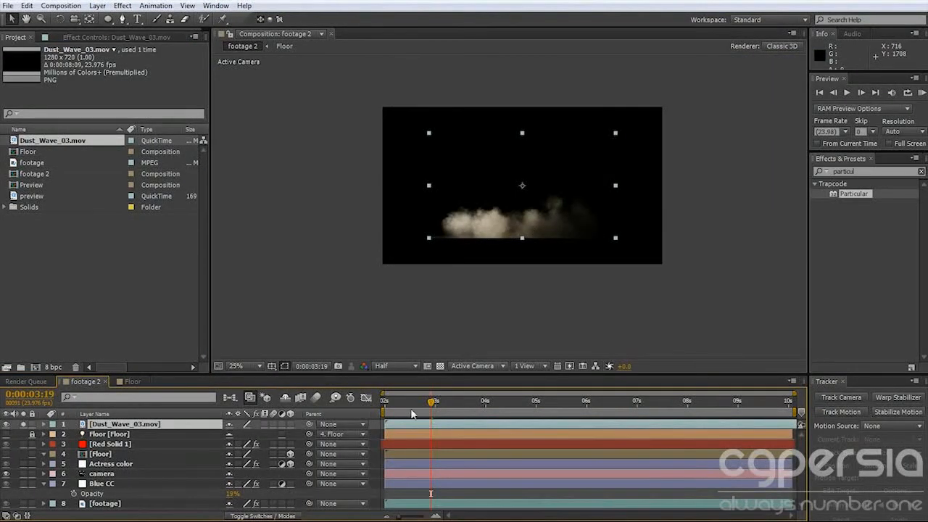
Trim the dust layer to run from 0:00:04:12 to 0:00:10:09 and enlarge it to extend beyond the frame.
drag(414, 406, 467, 420)
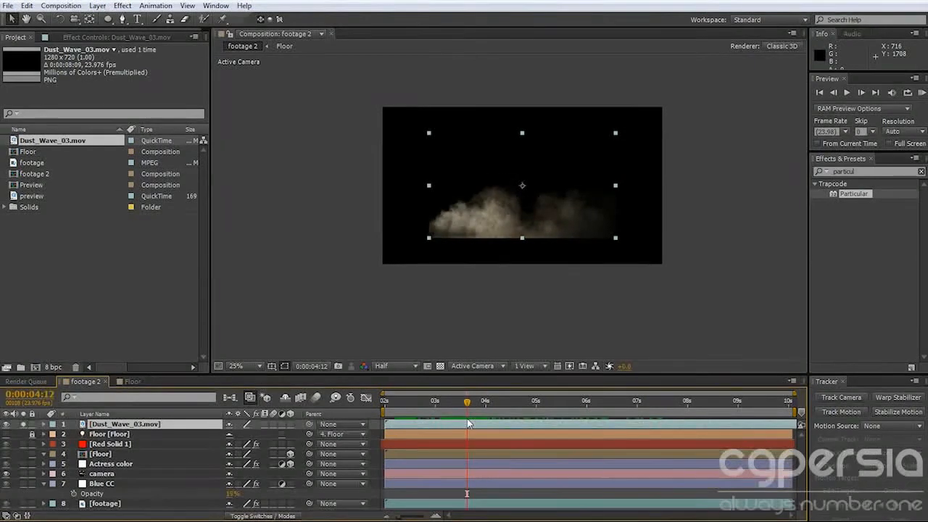
drag(467, 403, 747, 404)
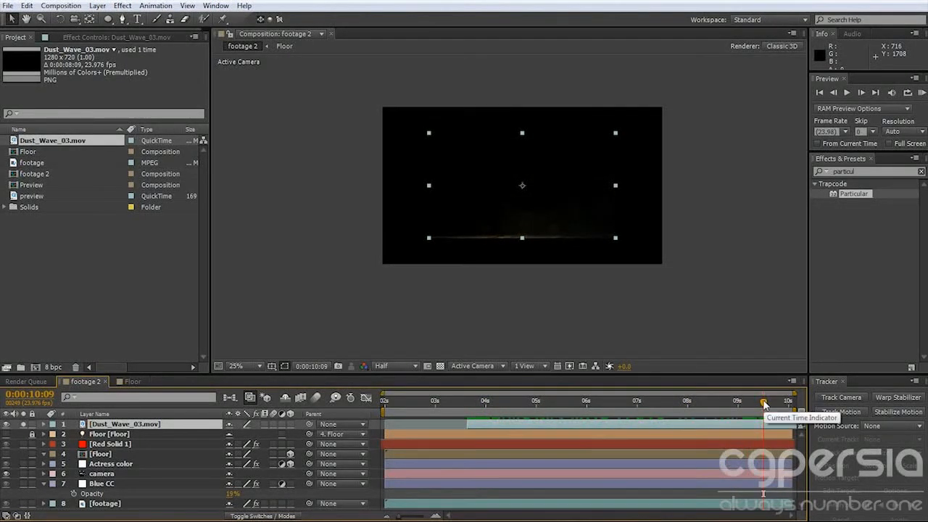
drag(763, 403, 506, 403)
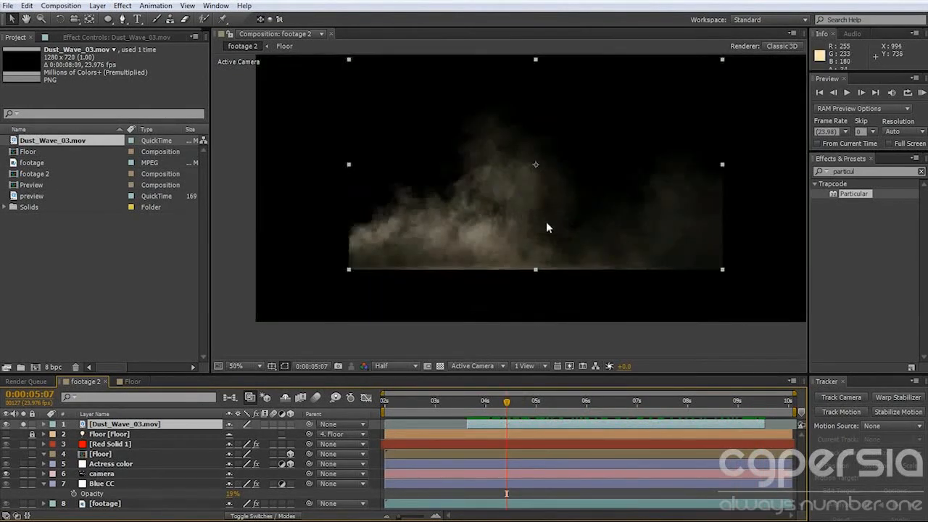
drag(616, 132, 690, 95)
mouse_move(635, 190)
mouse_down()
mouse_move(644, 172)
mouse_move(638, 187)
mouse_up()
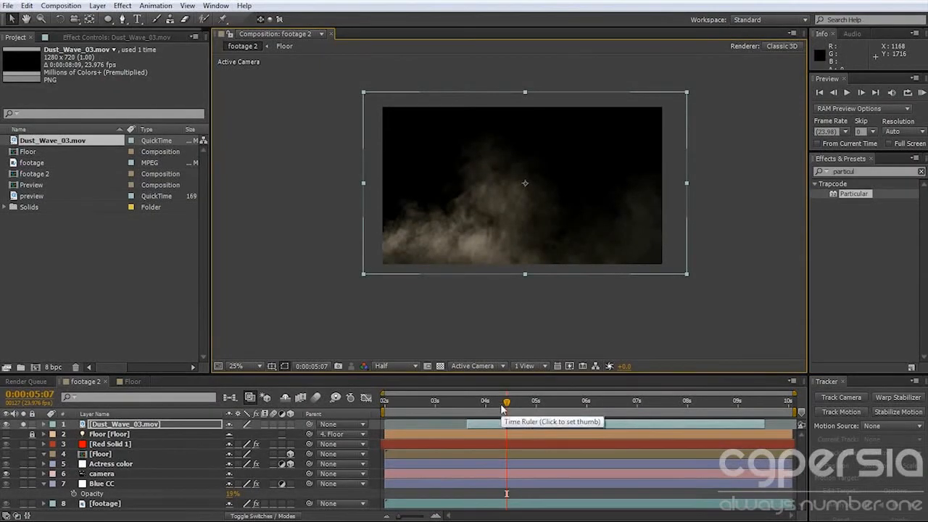
Keyframe the dust layer's Opacity from 0% at 0:00:04:19 to 64% at 0:00:05:07.
key(t)
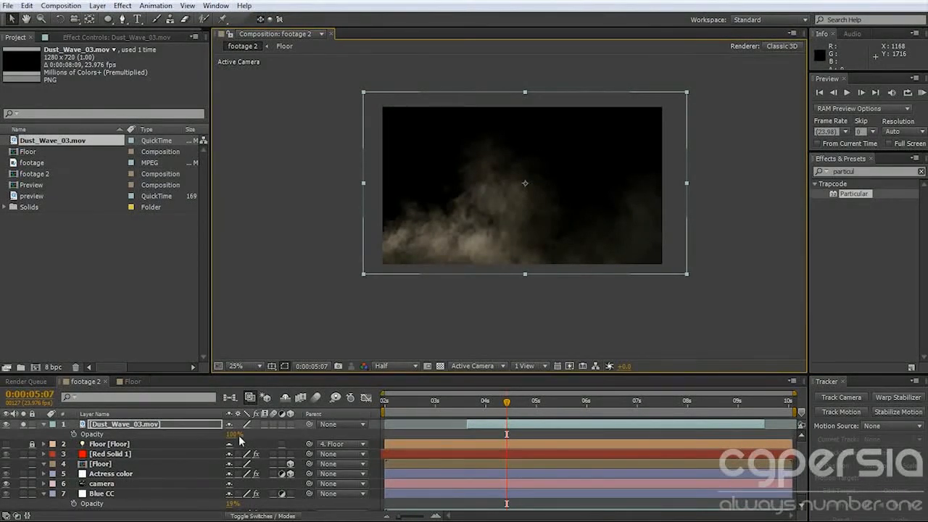
drag(233, 433, 215, 437)
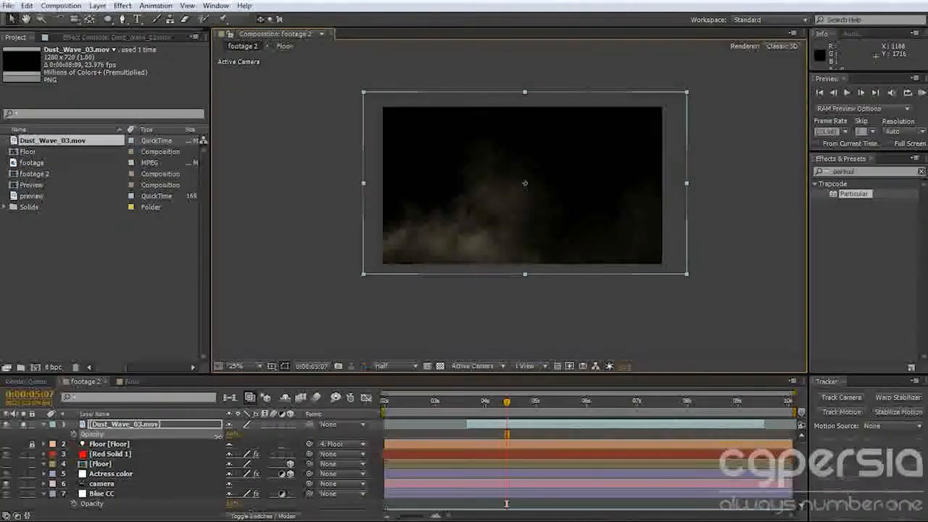
click(74, 433)
drag(506, 403, 482, 406)
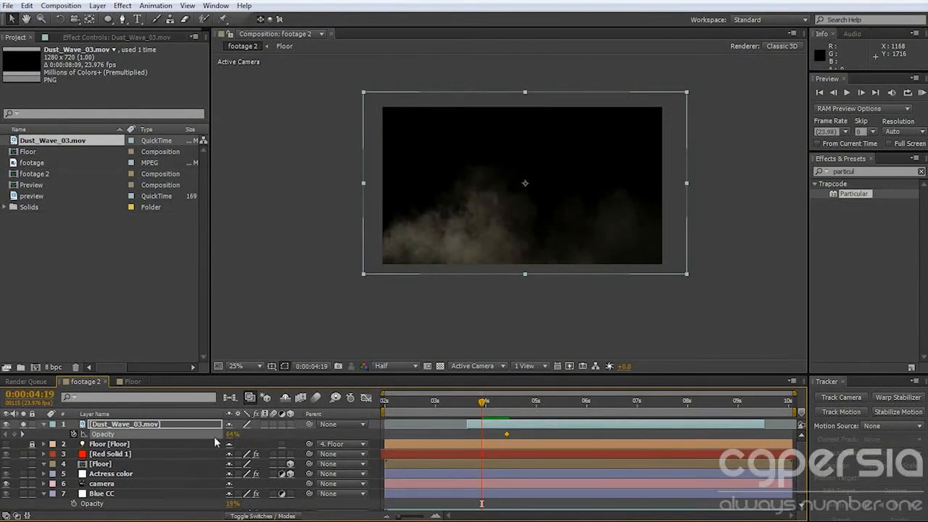
drag(232, 440, 203, 440)
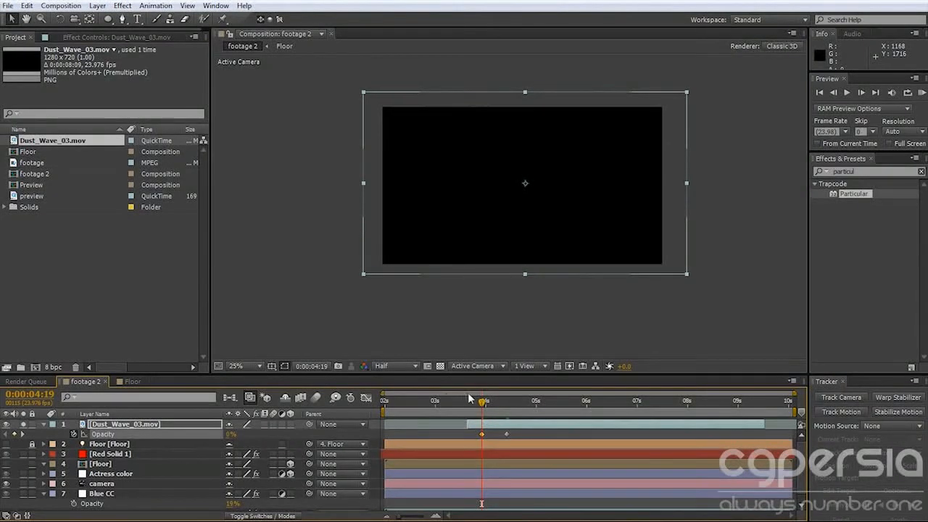
Keyframe the dust layer's Opacity at 0:00:09:06, set it to 50% at 0:00:05:07 and fade it to 0% at 0:00:10:05.
drag(482, 404, 699, 410)
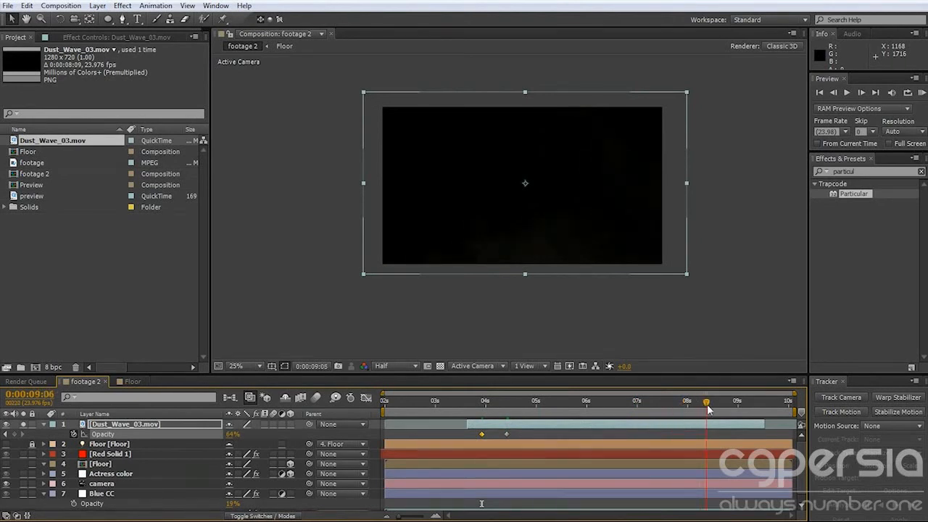
drag(227, 437, 234, 437)
mouse_move(503, 403)
mouse_down()
mouse_move(659, 410)
mouse_move(507, 412)
mouse_move(508, 420)
mouse_up()
click(232, 433)
text(25)
key(Return)
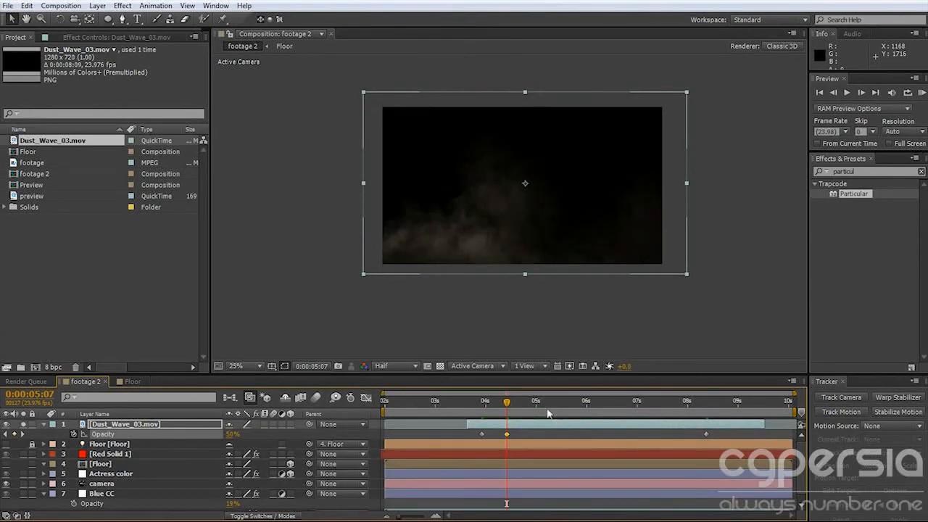
drag(514, 412, 748, 425)
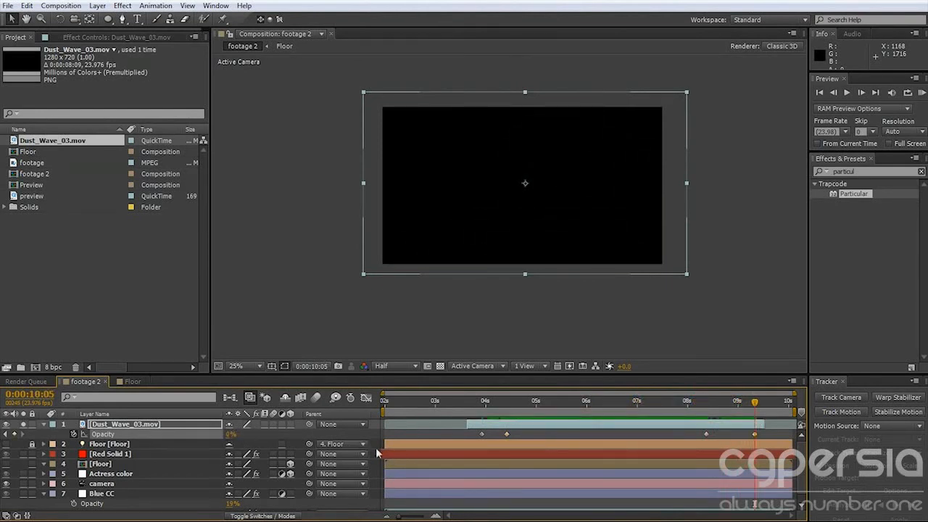
Duplicate the faded dust layer and slide the lower copy earlier so the two clips overlap.
click(147, 428)
drag(483, 404, 736, 417)
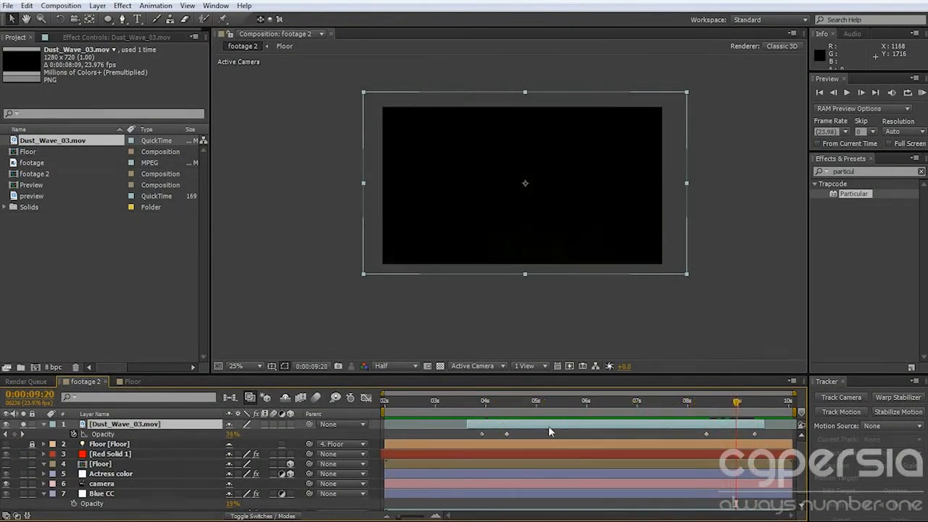
key(ctrl+d)
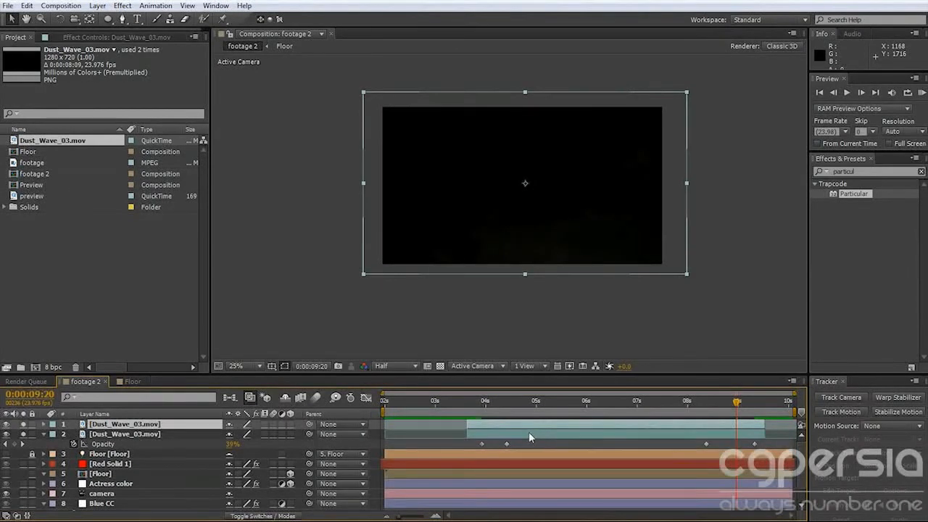
key(t)
drag(544, 442, 416, 453)
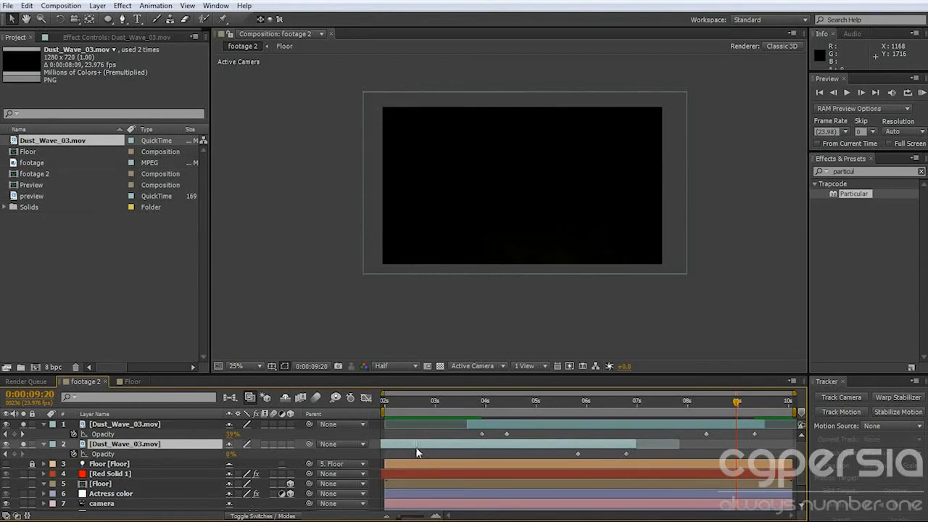
Shift the upper dust layer earlier and adjust its fade-in Opacity keyframes so the fade lasts longer.
drag(389, 410, 543, 410)
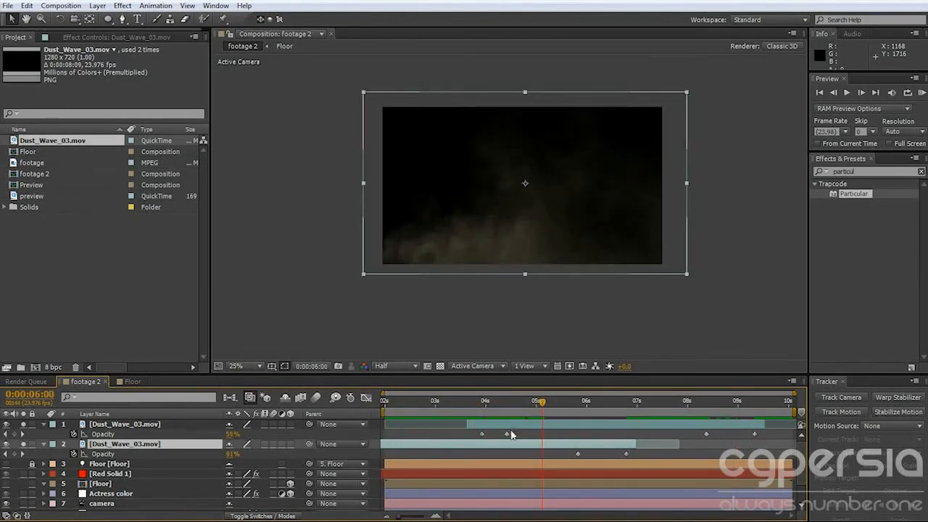
click(481, 434)
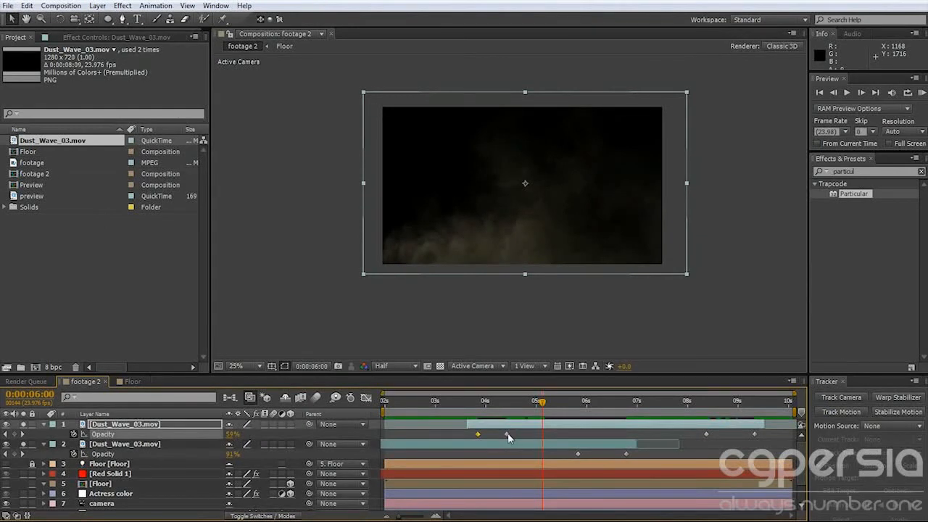
drag(566, 425, 485, 425)
click(485, 309)
drag(545, 406, 438, 413)
drag(433, 435, 453, 436)
Duplicate the dust layer repeatedly and stagger the copies progressively later along the timeline.
drag(451, 425, 552, 430)
key(ctrl+d)
key(ctrl+d)
drag(569, 424, 648, 429)
key(ctrl+d)
key(ctrl+d)
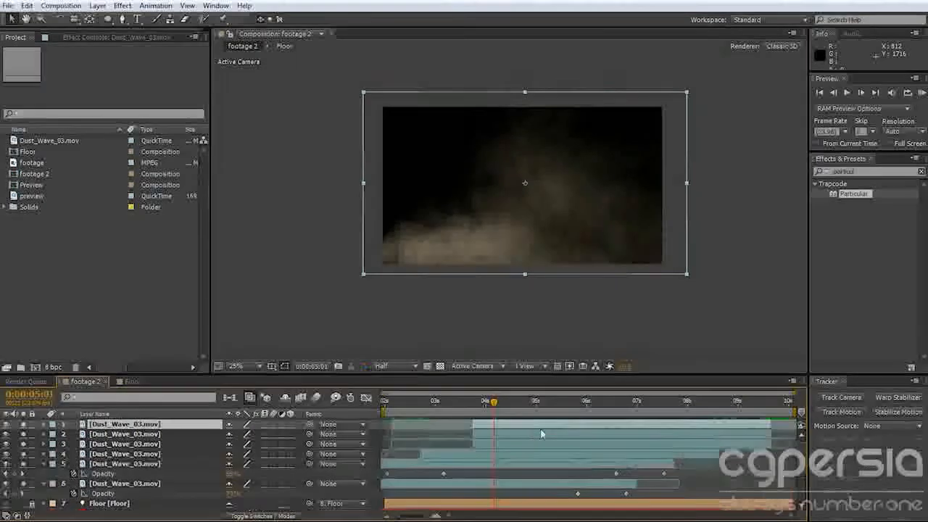
drag(573, 435, 674, 428)
key(ctrl+d)
key(ctrl+d)
drag(605, 434, 720, 424)
drag(505, 408, 366, 420)
Add one more dust copy shifted earlier at the beginning and another shifted later at the end of the sequence.
click(437, 485)
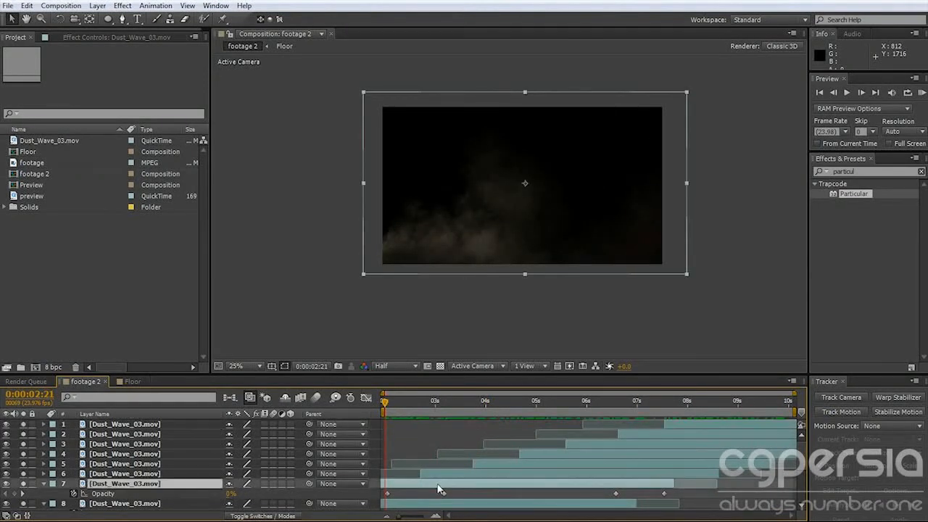
key(ctrl+d)
drag(483, 493, 438, 496)
drag(428, 406, 790, 417)
click(704, 425)
key(ctrl+d)
drag(704, 425, 748, 426)
drag(671, 405, 197, 427)
Pre-compose all ten Dust_Wave_03.mov layers into a composition named Fog.
drag(291, 373, 291, 299)
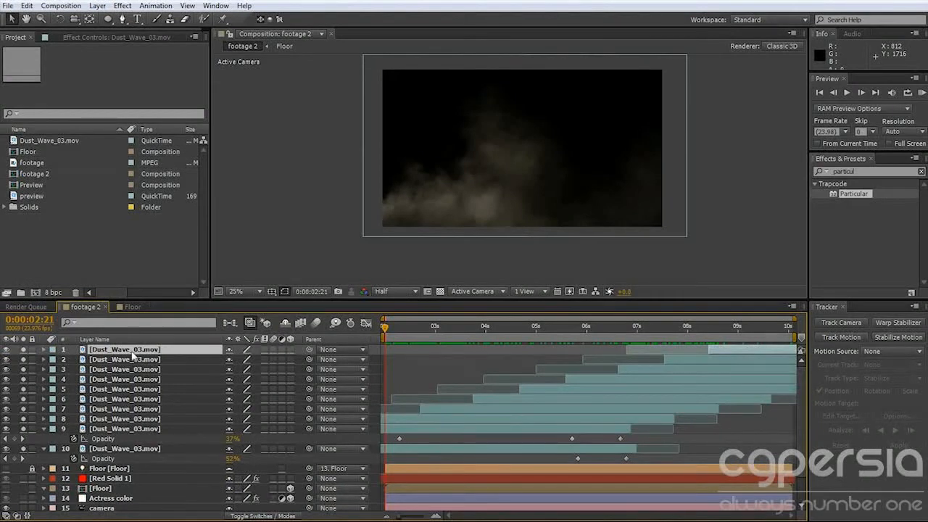
shift+click(127, 449)
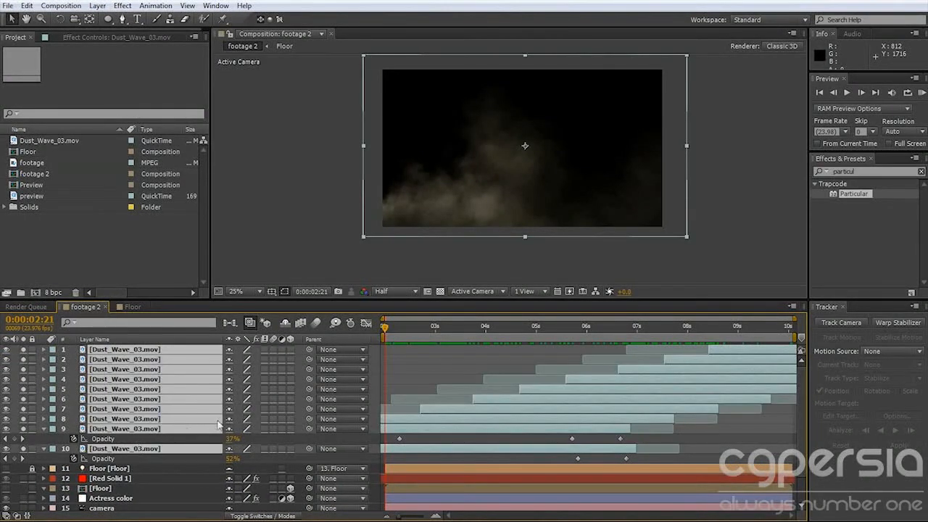
key(ctrl+shift+c)
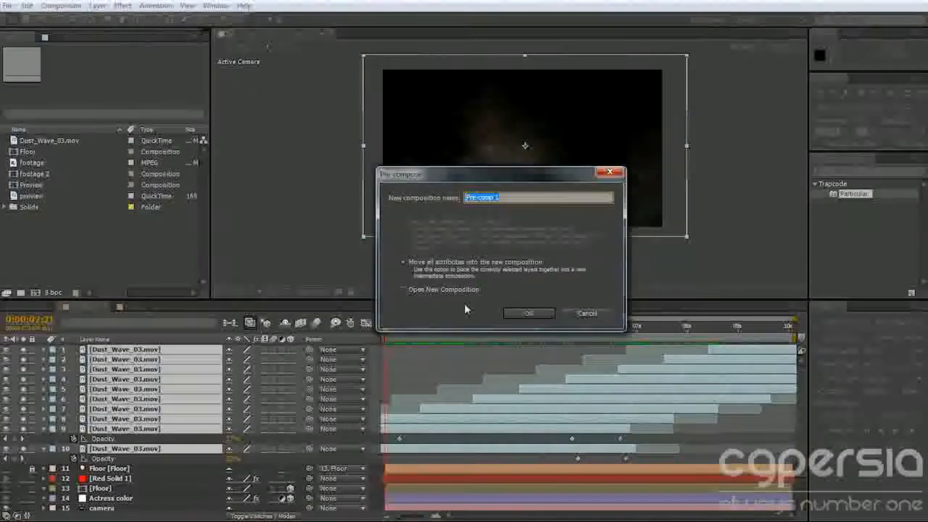
text(Fog)
key(Return)
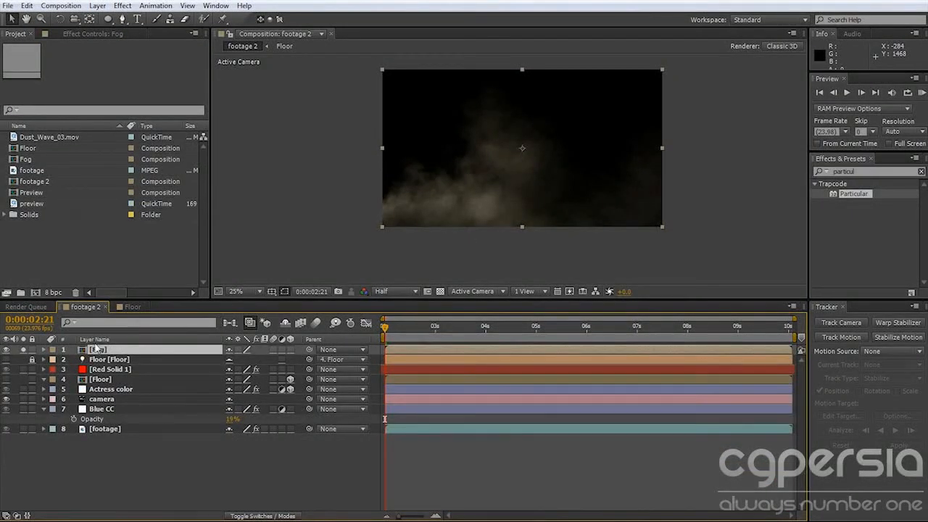
Enlarge the Fog composition to 2478 x 1394 px with the 16:9 aspect ratio locked.
double_click(97, 348)
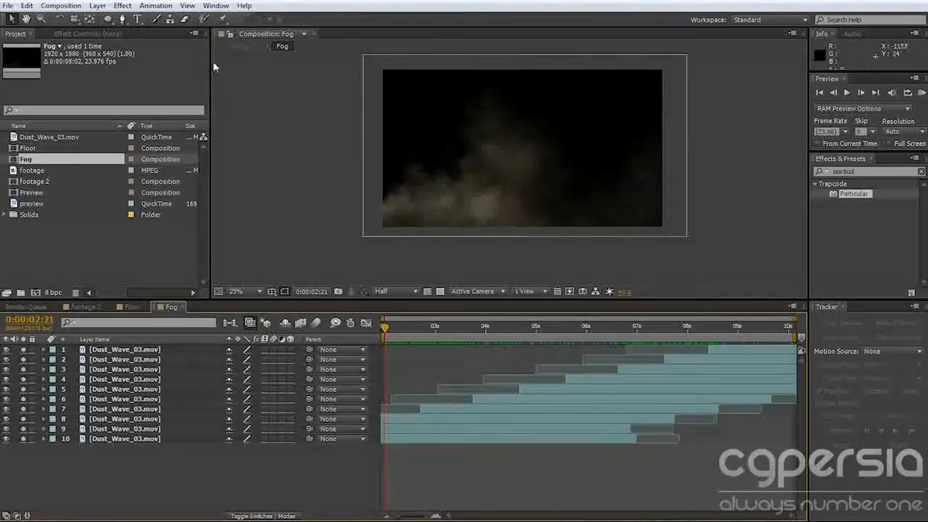
click(63, 7)
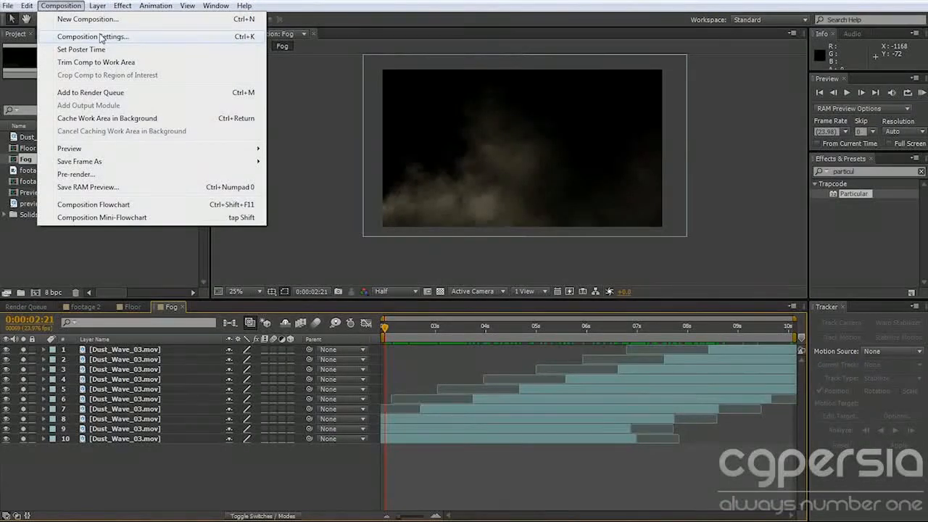
click(101, 37)
click(477, 227)
text(2210)
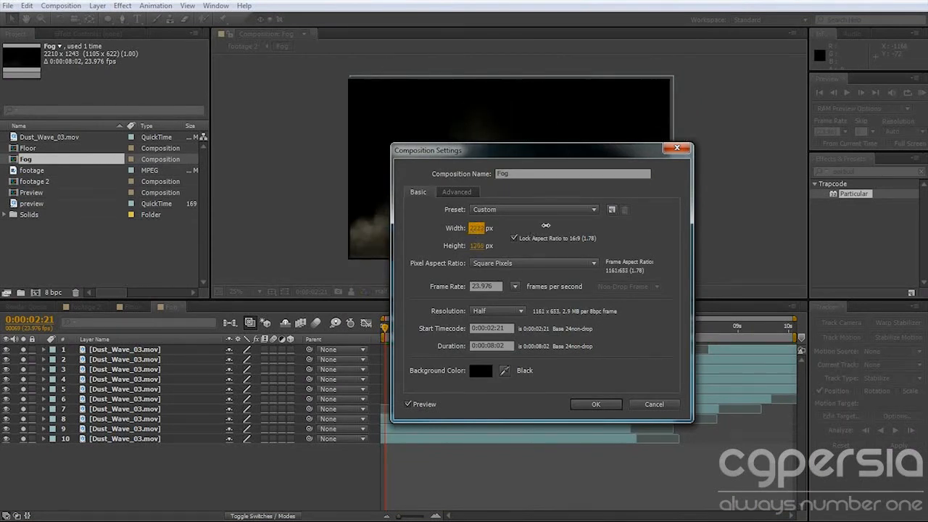
drag(490, 228, 569, 264)
click(595, 405)
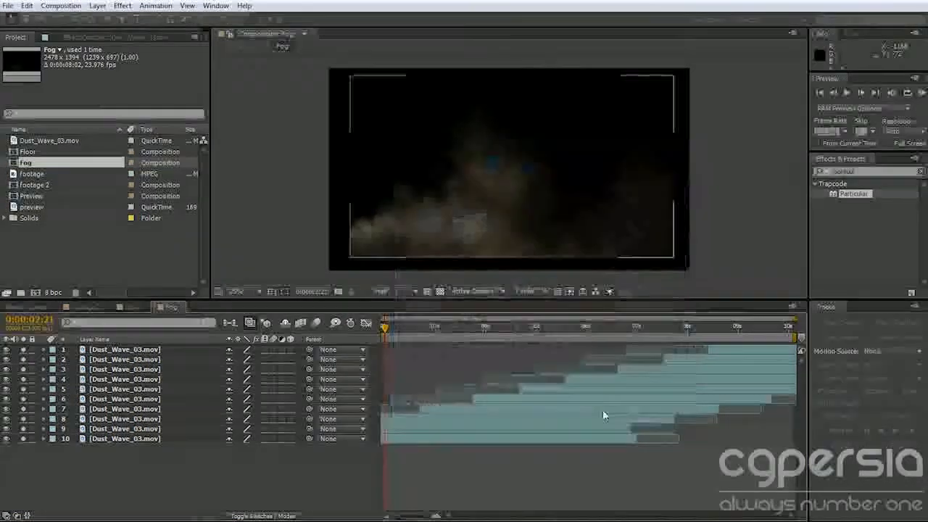
drag(385, 330, 617, 327)
drag(542, 330, 169, 319)
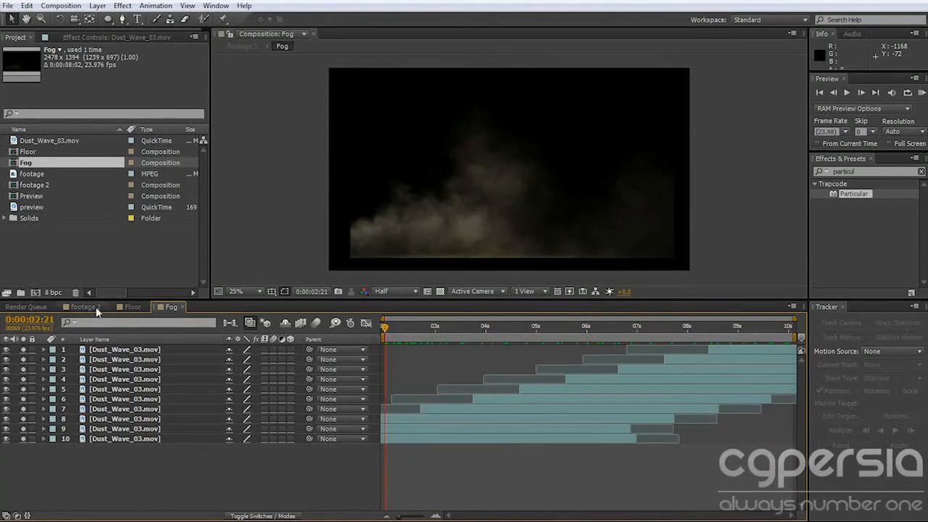
In the footage 2 composition, unsolo the Fog layer and make it a 3D layer.
click(94, 308)
drag(402, 329, 313, 337)
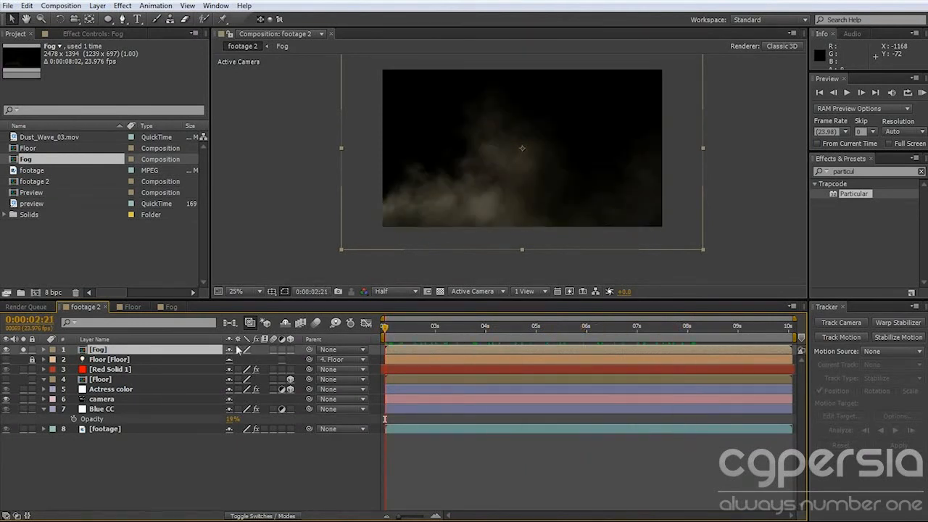
click(23, 349)
drag(402, 321, 369, 338)
click(289, 350)
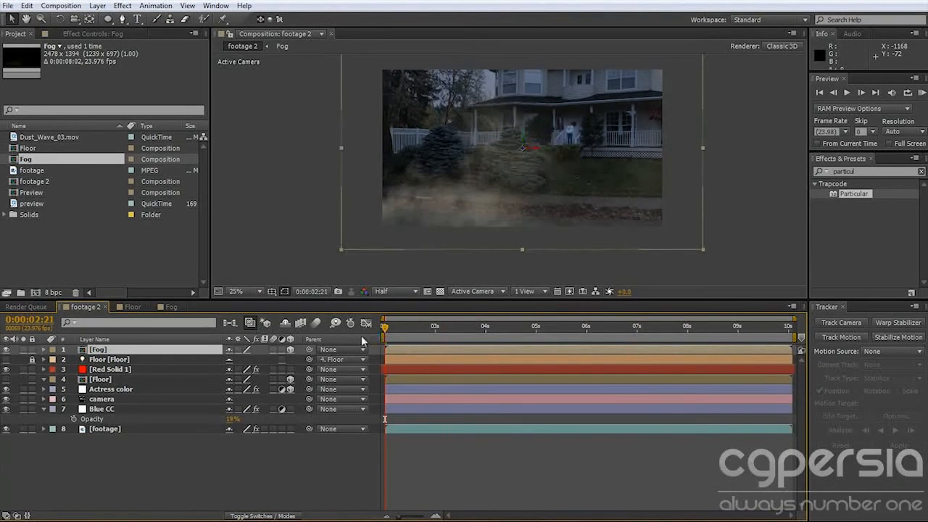
Move the Fog layer slightly down and to the left over the street, and reveal its Opacity property.
drag(506, 215, 456, 261)
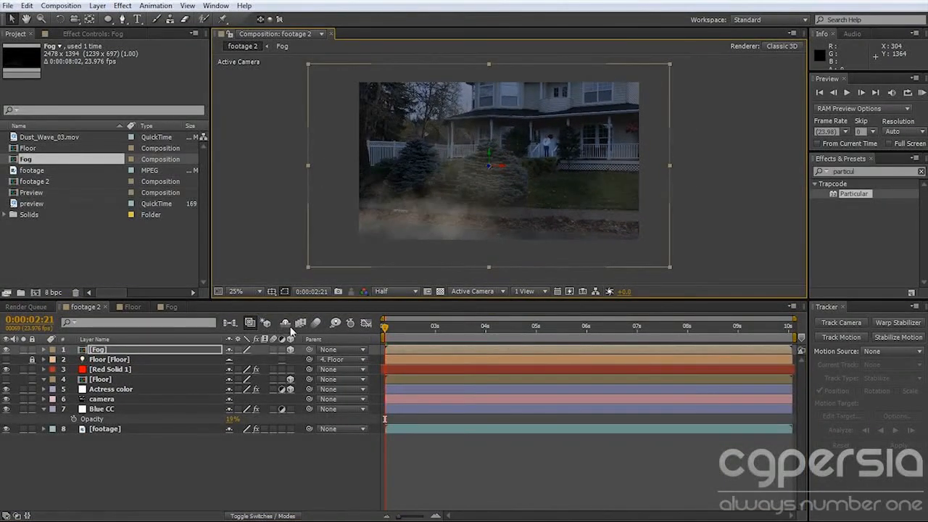
key(t)
drag(213, 362, 243, 365)
Apply Hue/Saturation to the Fog layer and colorize it with hue -135°, saturation 56 and lightness -16.
click(818, 171)
text(hue)
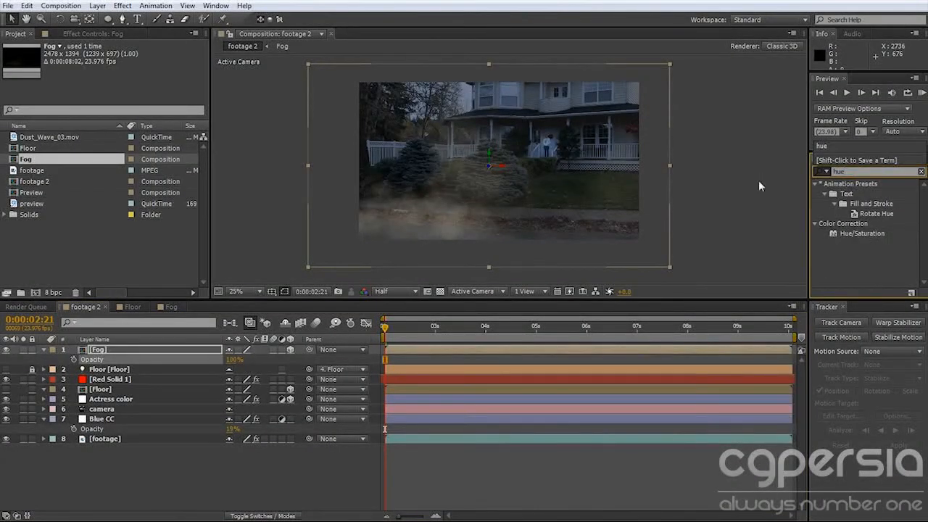
double_click(862, 234)
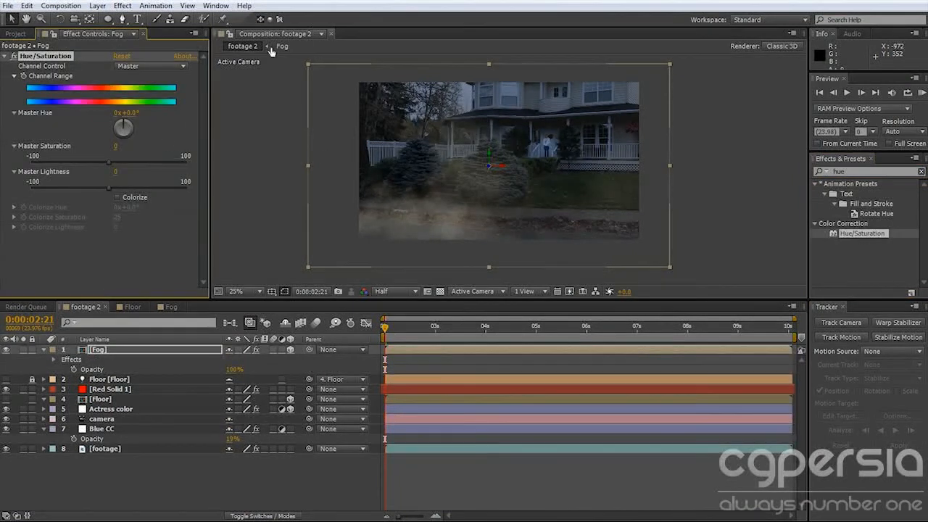
click(117, 197)
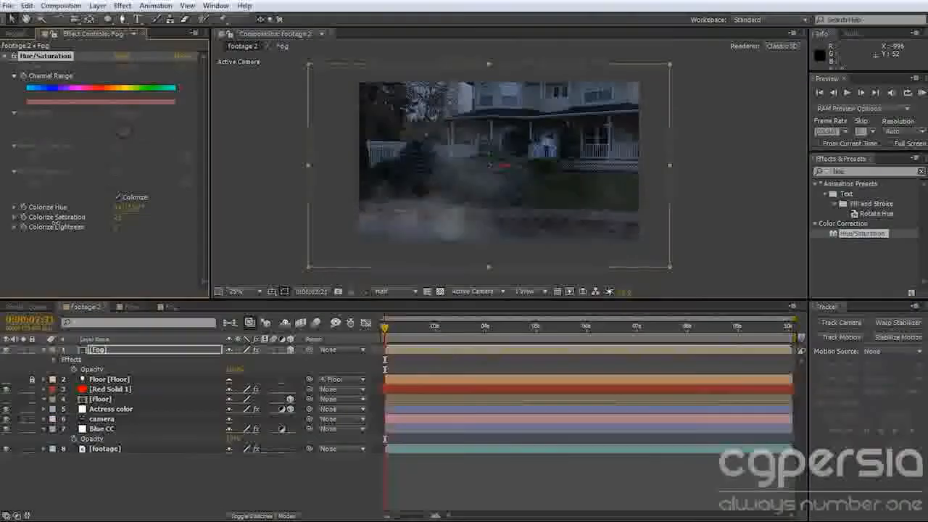
mouse_move(117, 217)
mouse_down()
mouse_move(139, 216)
mouse_move(107, 229)
mouse_up()
Lower the Fog layer's Opacity to 62% and check the fog at other points in the shot.
drag(230, 370, 212, 374)
drag(390, 331, 555, 335)
key(period)
drag(456, 277, 478, 238)
mouse_move(405, 330)
mouse_down()
mouse_move(611, 330)
mouse_move(416, 330)
mouse_up()
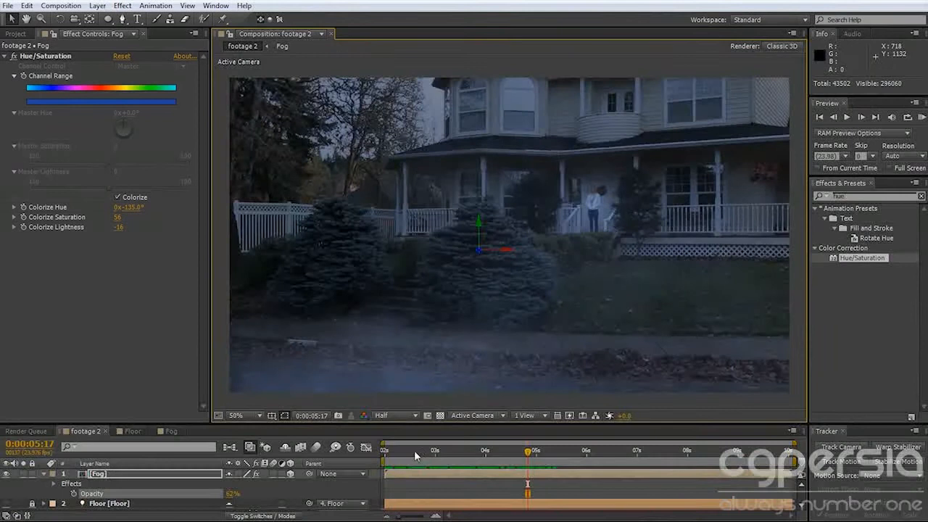
Set a work area ending at 0:00:09:09 and run a RAM preview of the fog over the footage.
drag(415, 452, 713, 452)
key(b)
key(n)
key(KP_0)
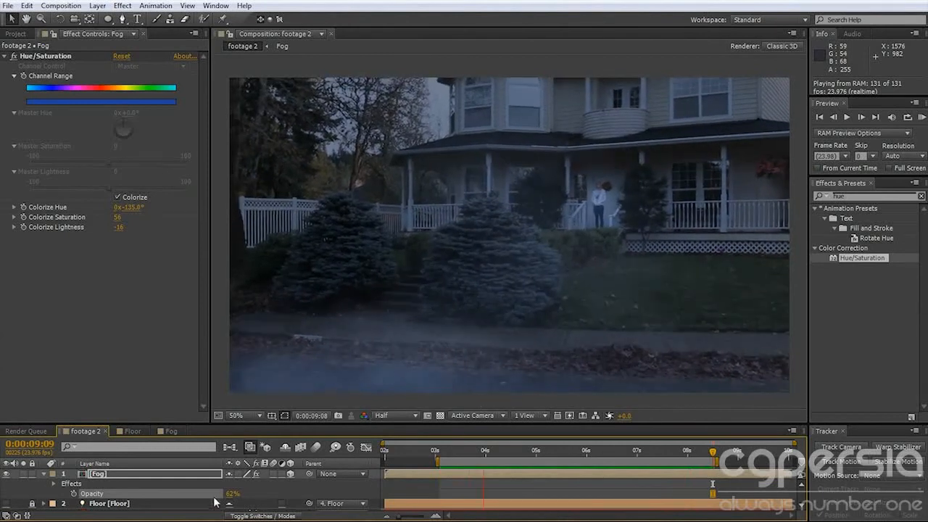
key(space)
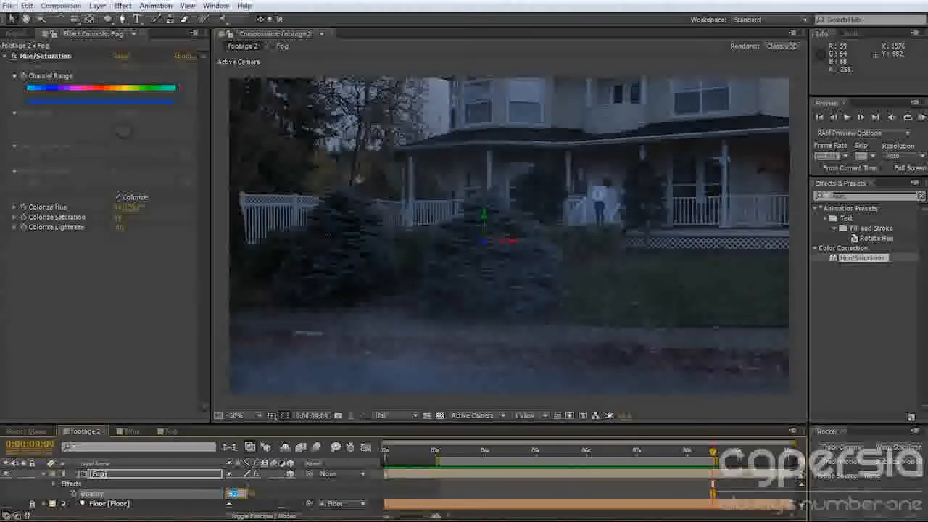
Set the Fog layer's Opacity to 40%.
text(40)
key(Return)
key(space)
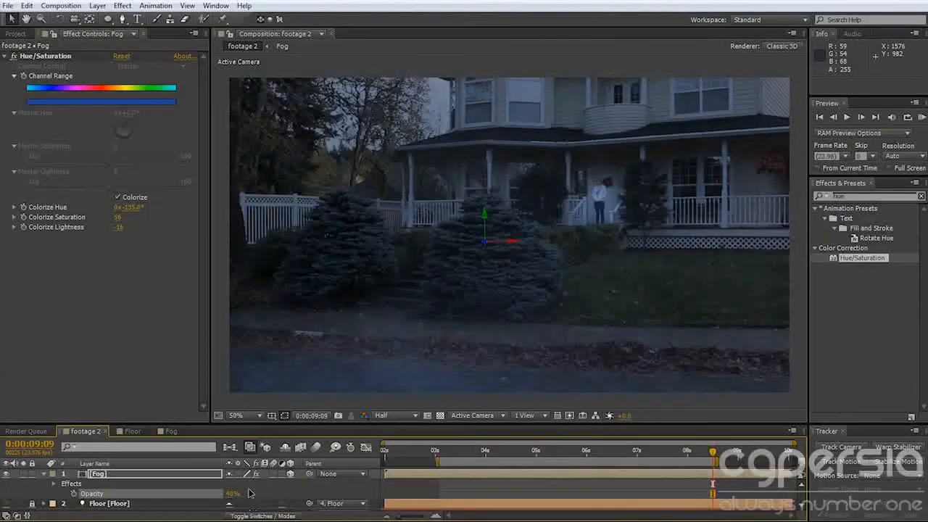